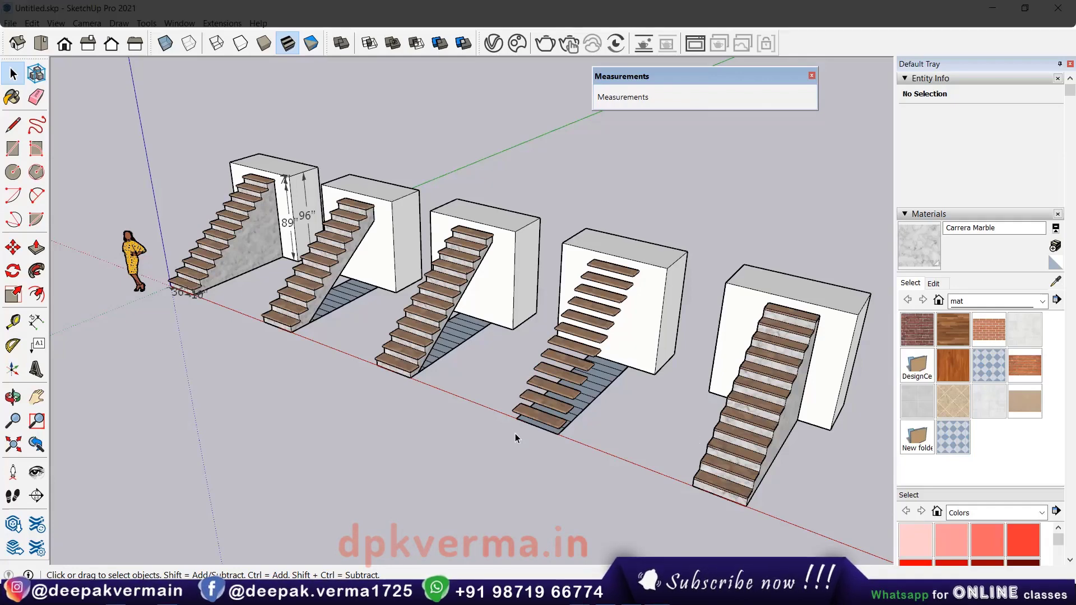
Zoom and orbit the view to frame the first nosed staircase beside the 96-inch wall
{"action": "scroll", "coordinate": [588, 426], "scroll_direction": "down", "scroll_amount": 2}
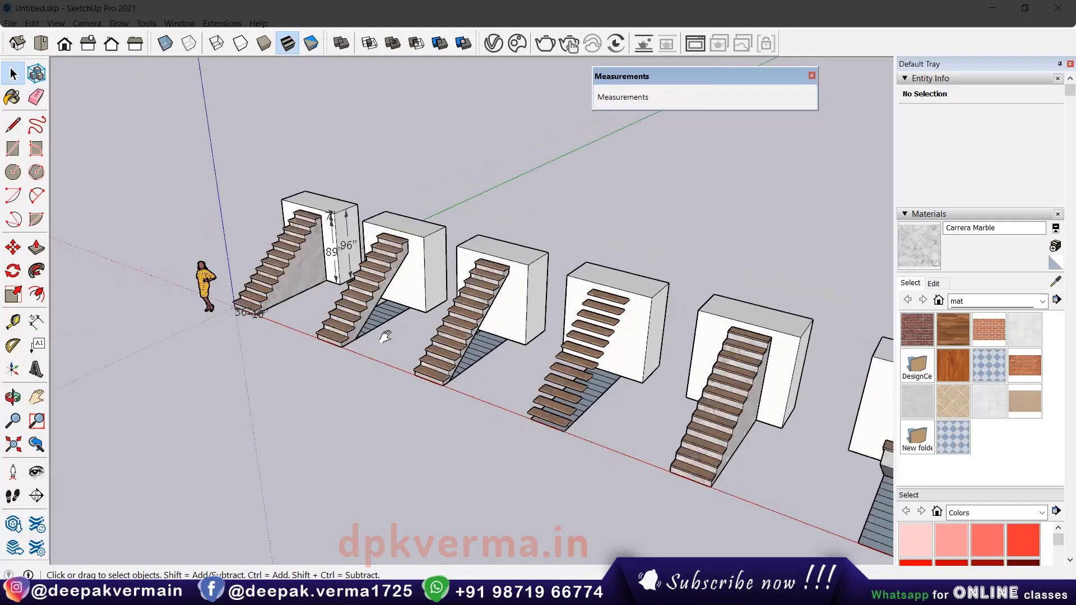
{"action": "scroll", "coordinate": [385, 337], "scroll_direction": "down", "scroll_amount": 2}
{"action": "scroll", "coordinate": [404, 320], "scroll_direction": "down", "scroll_amount": 2}
{"action": "scroll", "coordinate": [440, 352], "scroll_direction": "down", "scroll_amount": 1}
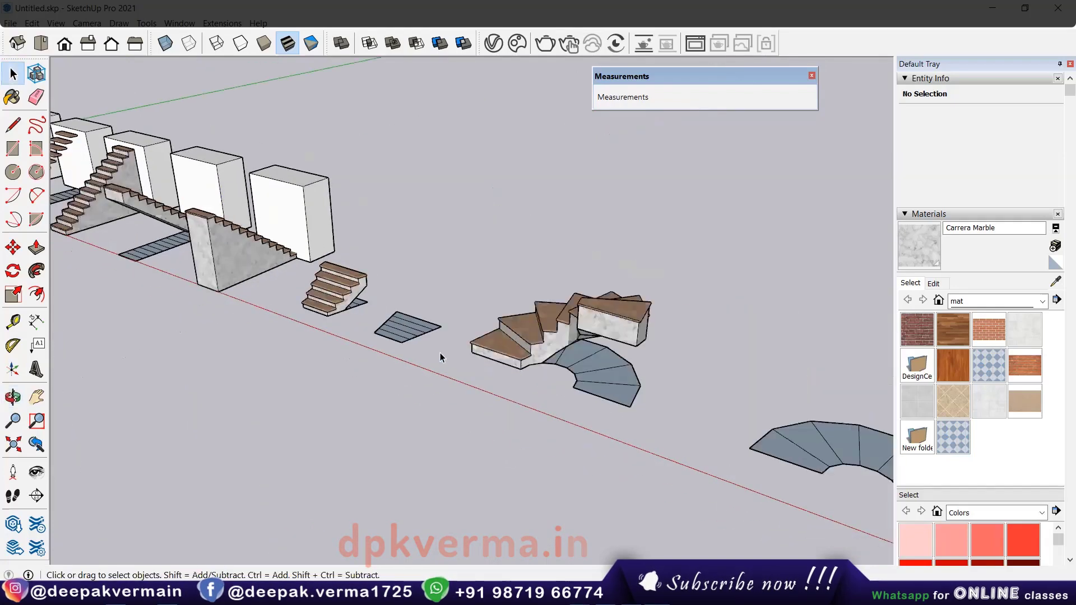
{"action": "scroll", "coordinate": [387, 339], "scroll_direction": "down", "scroll_amount": 1}
{"action": "middle_click_drag", "start_coordinate": [387, 339], "coordinate": [448, 369]}
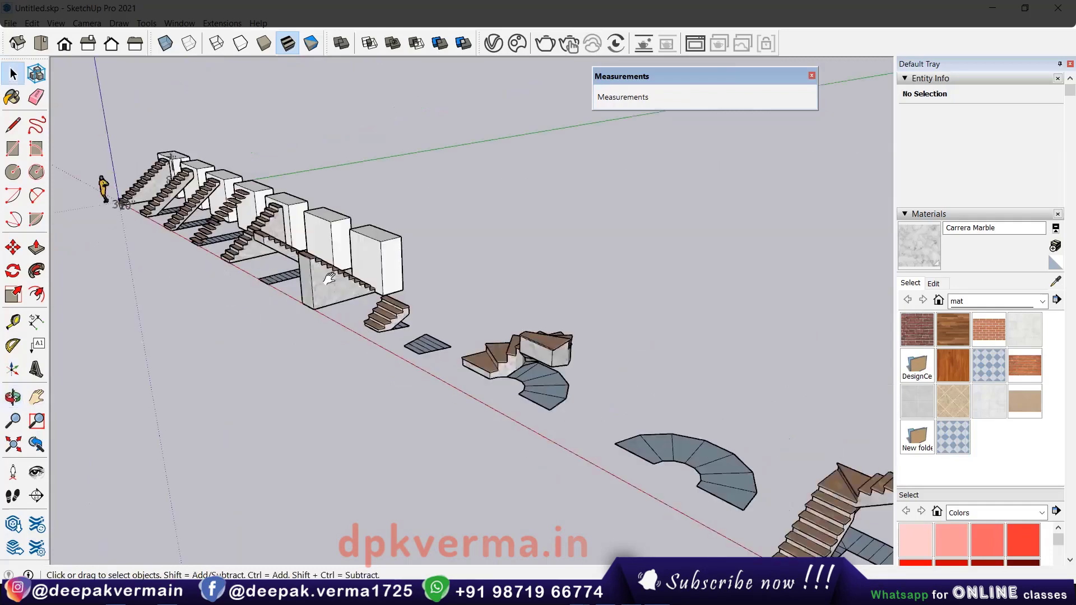
{"action": "scroll", "coordinate": [448, 370], "scroll_direction": "up", "scroll_amount": 2}
{"action": "scroll", "coordinate": [473, 373], "scroll_direction": "up", "scroll_amount": 1}
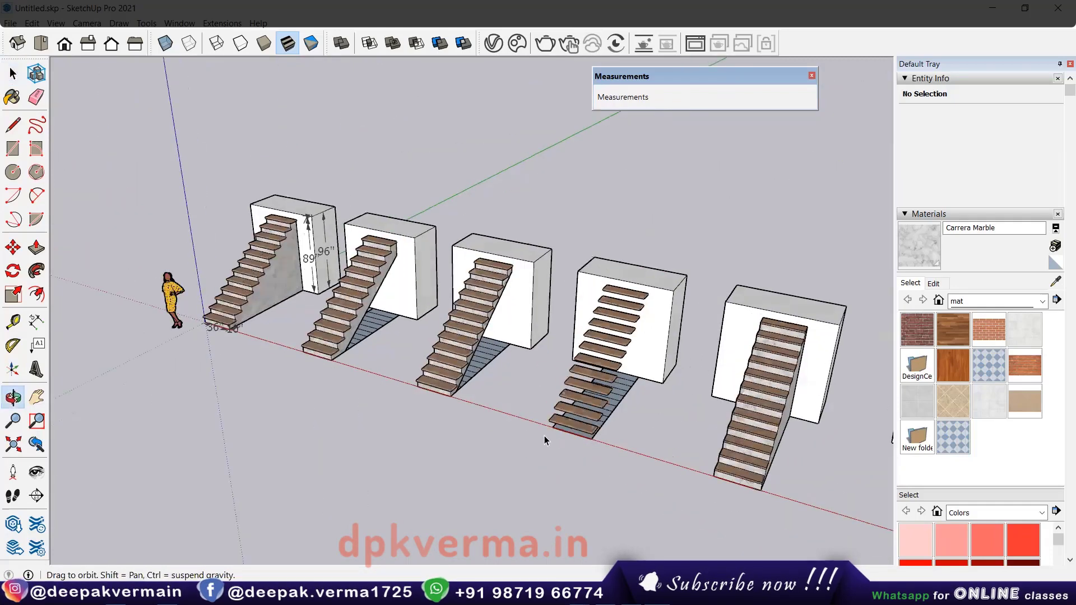
{"action": "scroll", "coordinate": [443, 403], "scroll_direction": "up", "scroll_amount": 2}
{"action": "scroll", "coordinate": [436, 405], "scroll_direction": "up", "scroll_amount": 3}
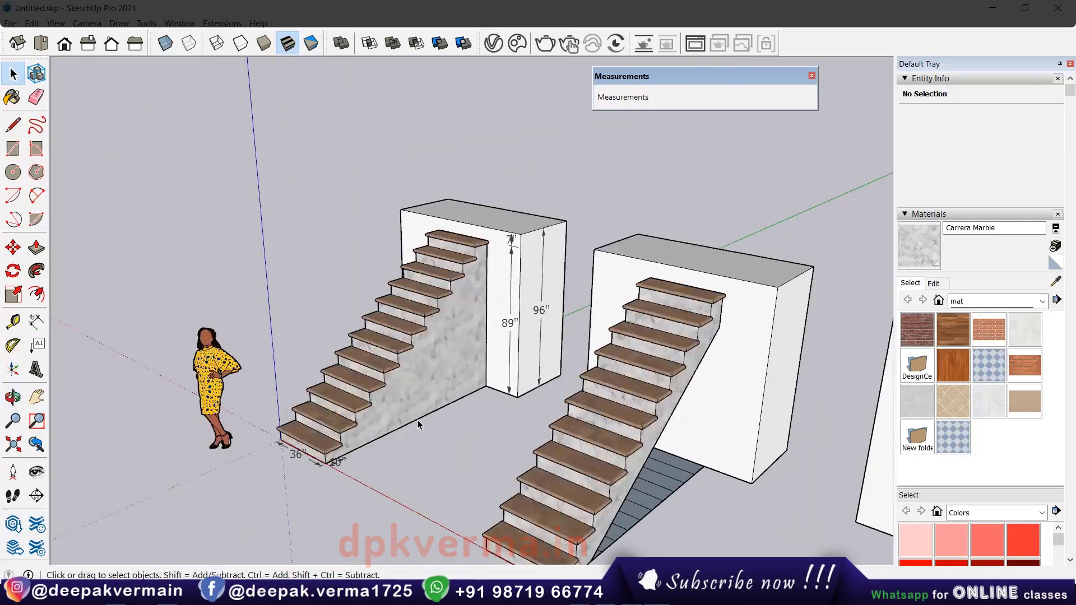
{"action": "scroll", "coordinate": [418, 424], "scroll_direction": "up", "scroll_amount": 1}
{"action": "scroll", "coordinate": [416, 420], "scroll_direction": "up", "scroll_amount": 1}
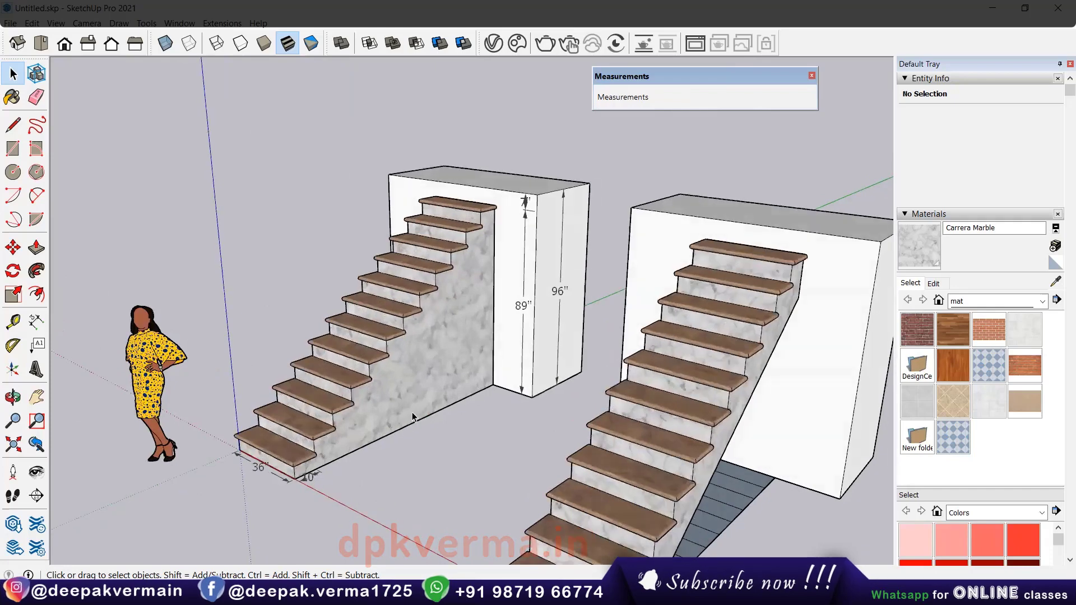
{"action": "mouse_move", "coordinate": [414, 417]}
{"action": "middle_mouse_down"}
{"action": "mouse_move", "coordinate": [448, 410]}
{"action": "mouse_move", "coordinate": [512, 277]}
{"action": "mouse_move", "coordinate": [556, 405]}
{"action": "middle_mouse_up"}
Clear the selection, then select the first staircase's Stair T8 group
{"action": "left_click", "coordinate": [556, 405]}
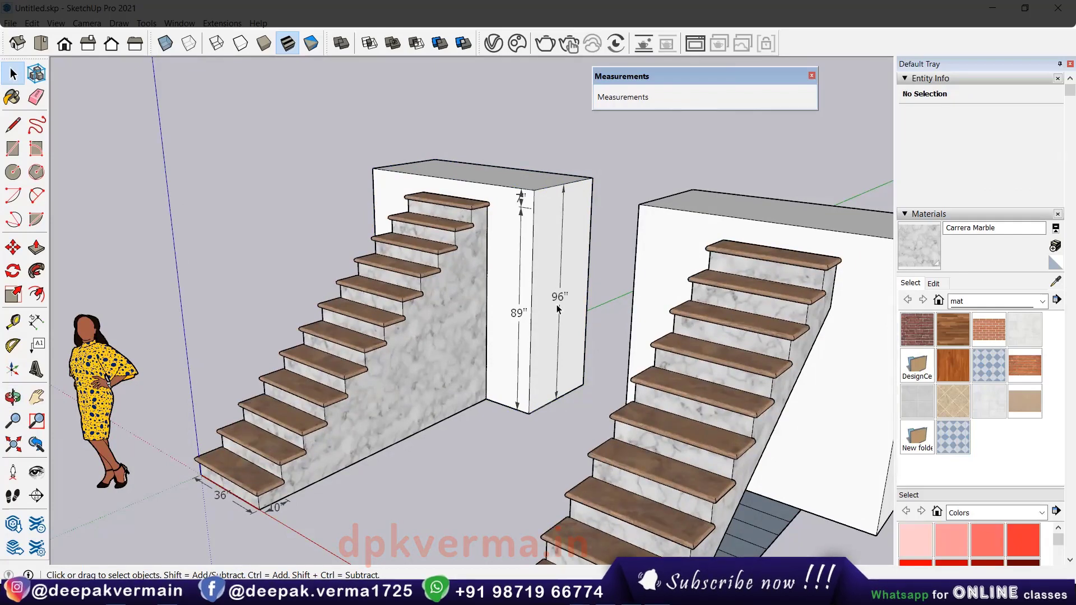
{"action": "scroll", "coordinate": [513, 359], "scroll_direction": "up", "scroll_amount": 1}
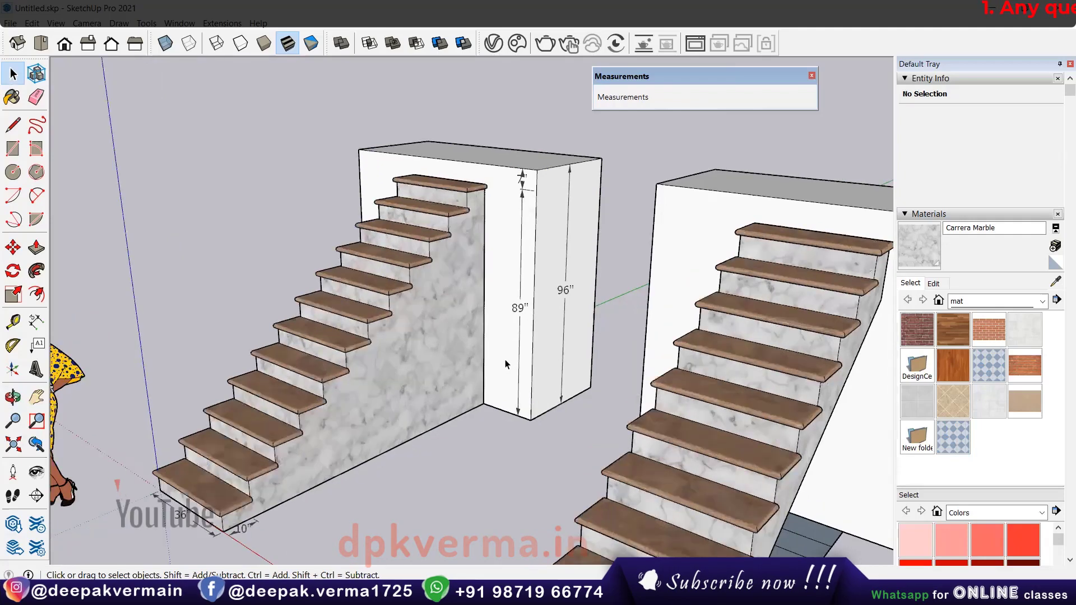
{"action": "scroll", "coordinate": [533, 350], "scroll_direction": "up", "scroll_amount": 1}
{"action": "scroll", "coordinate": [561, 342], "scroll_direction": "up", "scroll_amount": 1}
{"action": "scroll", "coordinate": [578, 269], "scroll_direction": "up", "scroll_amount": 1}
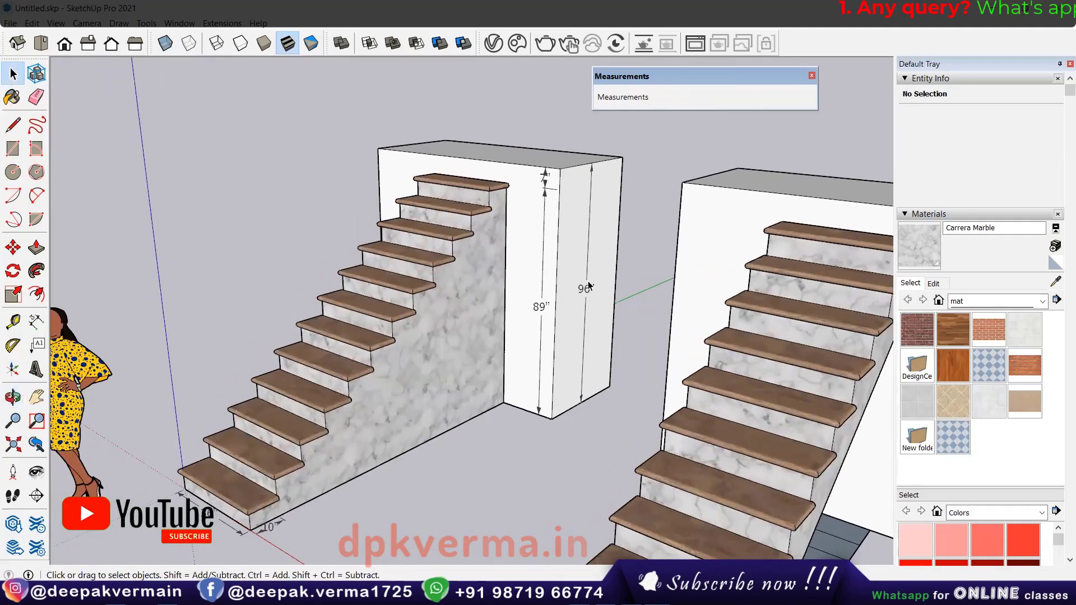
{"action": "middle_click_drag", "start_coordinate": [456, 340], "coordinate": [449, 315], "text": "shift"}
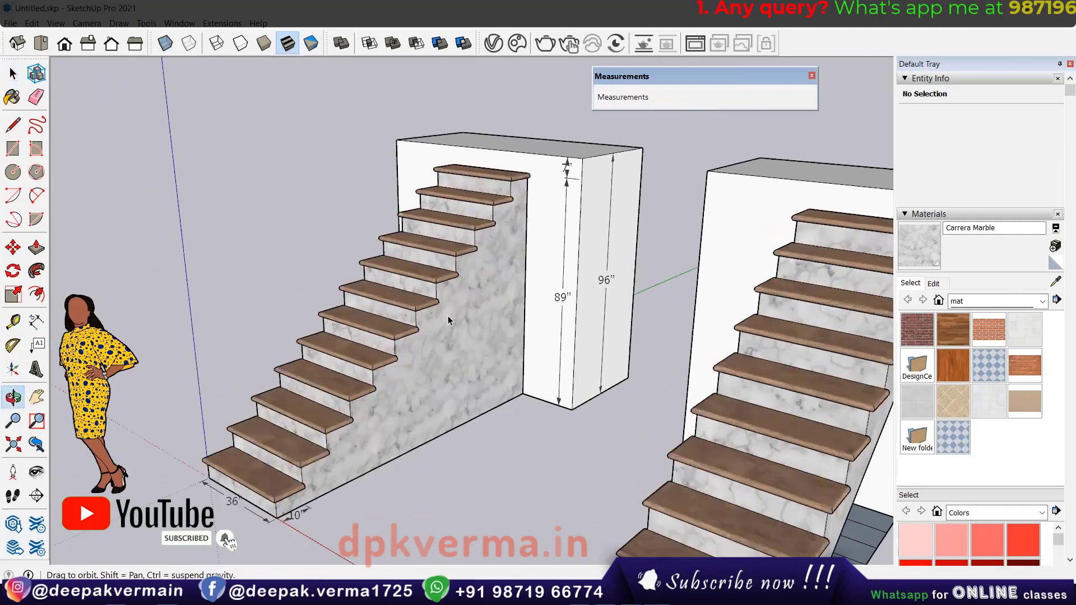
{"action": "left_click", "coordinate": [448, 315]}
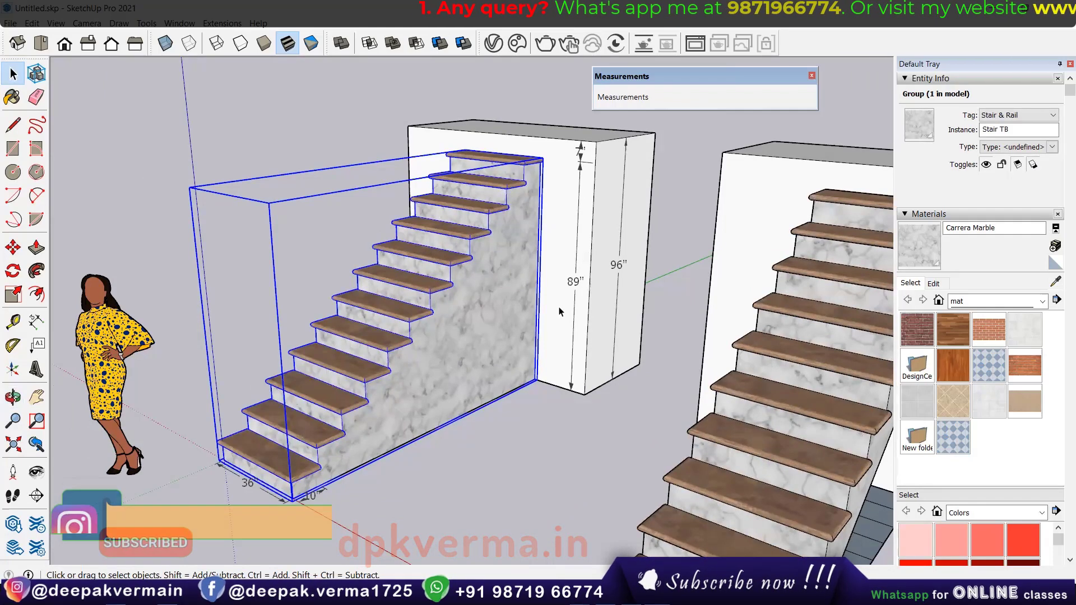
Zoom in and out to inspect the selected Stair T8 staircase
{"action": "scroll", "coordinate": [524, 179], "scroll_direction": "up", "scroll_amount": 1}
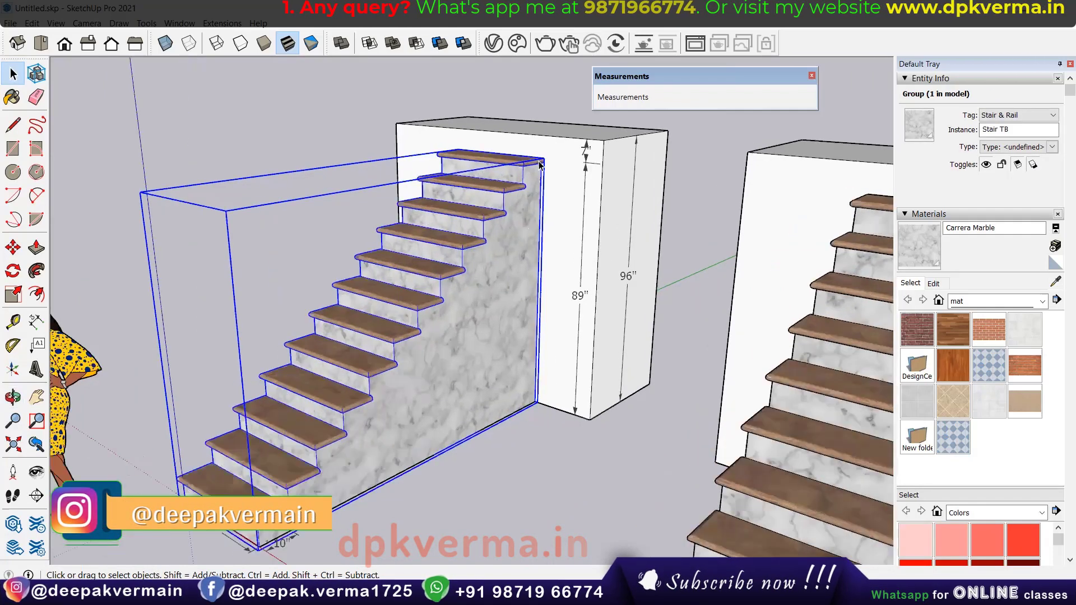
{"action": "scroll", "coordinate": [538, 168], "scroll_direction": "up", "scroll_amount": 2}
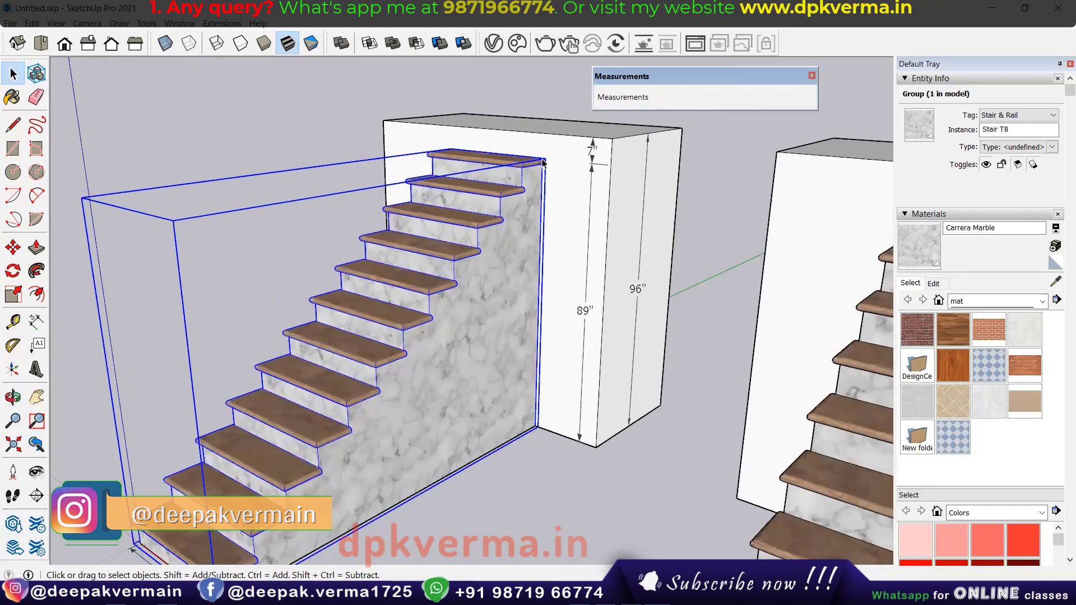
{"action": "scroll", "coordinate": [544, 140], "scroll_direction": "up", "scroll_amount": 1}
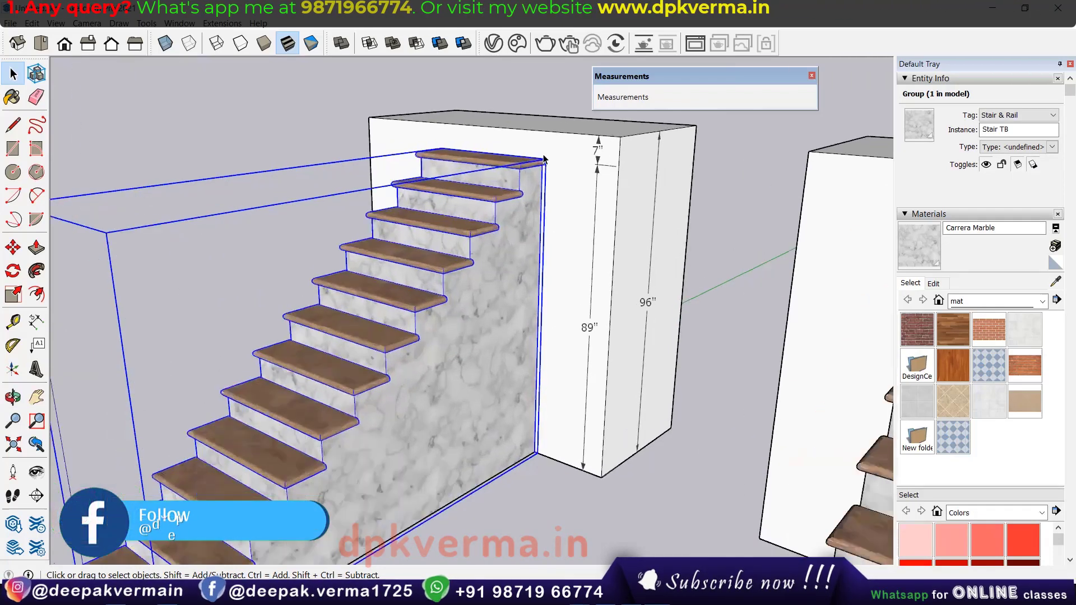
{"action": "scroll", "coordinate": [533, 163], "scroll_direction": "up", "scroll_amount": 1}
{"action": "scroll", "coordinate": [530, 166], "scroll_direction": "up", "scroll_amount": 1}
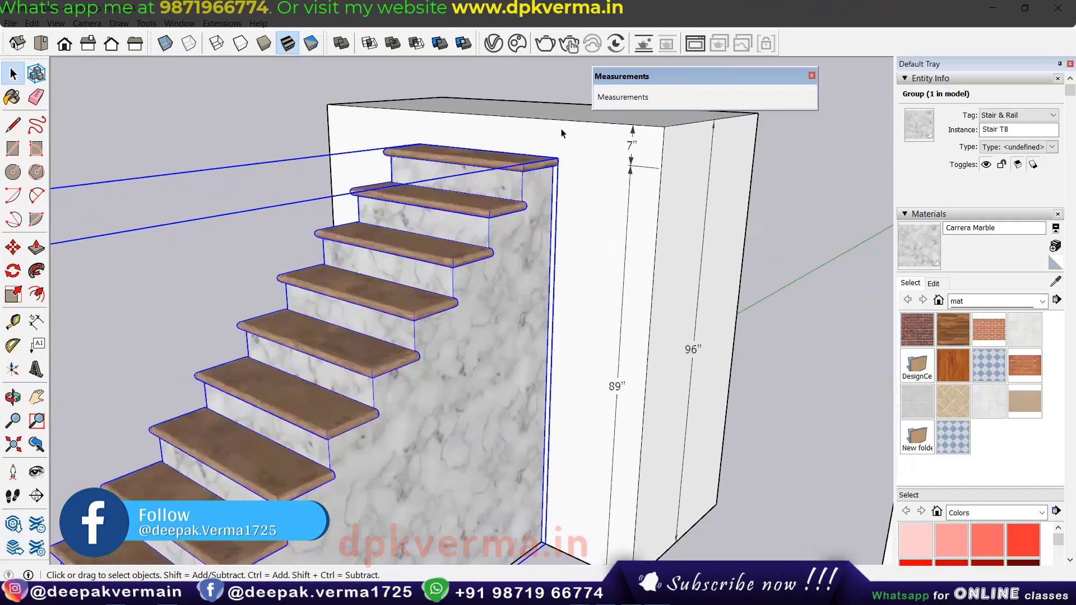
{"action": "scroll", "coordinate": [538, 162], "scroll_direction": "down", "scroll_amount": 1}
{"action": "scroll", "coordinate": [558, 167], "scroll_direction": "down", "scroll_amount": 1}
{"action": "scroll", "coordinate": [558, 166], "scroll_direction": "down", "scroll_amount": 1}
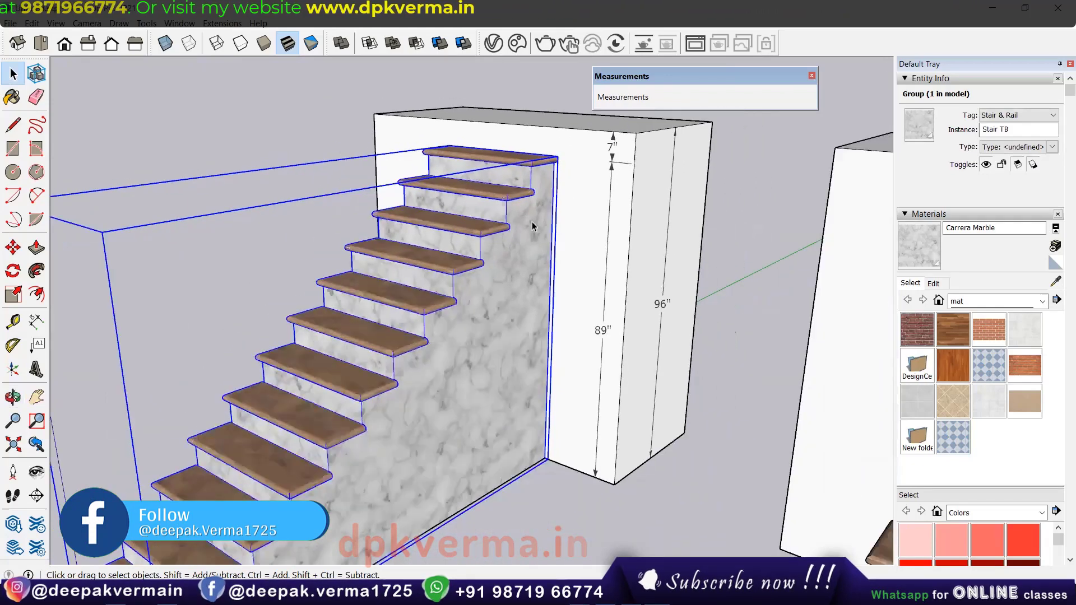
{"action": "scroll", "coordinate": [553, 318], "scroll_direction": "down", "scroll_amount": 1}
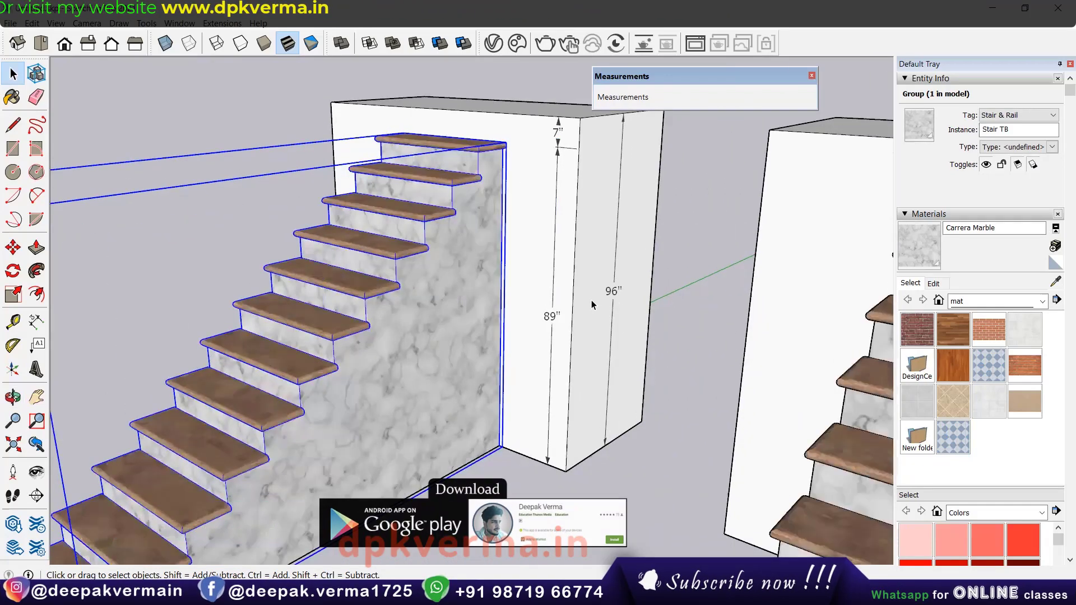
{"action": "scroll", "coordinate": [591, 308], "scroll_direction": "down", "scroll_amount": 1}
{"action": "scroll", "coordinate": [448, 364], "scroll_direction": "down", "scroll_amount": 2}
Delete the Stair T8 staircase, leaving its striped 36 by 10" footprint
{"action": "scroll", "coordinate": [340, 418], "scroll_direction": "up", "scroll_amount": 1}
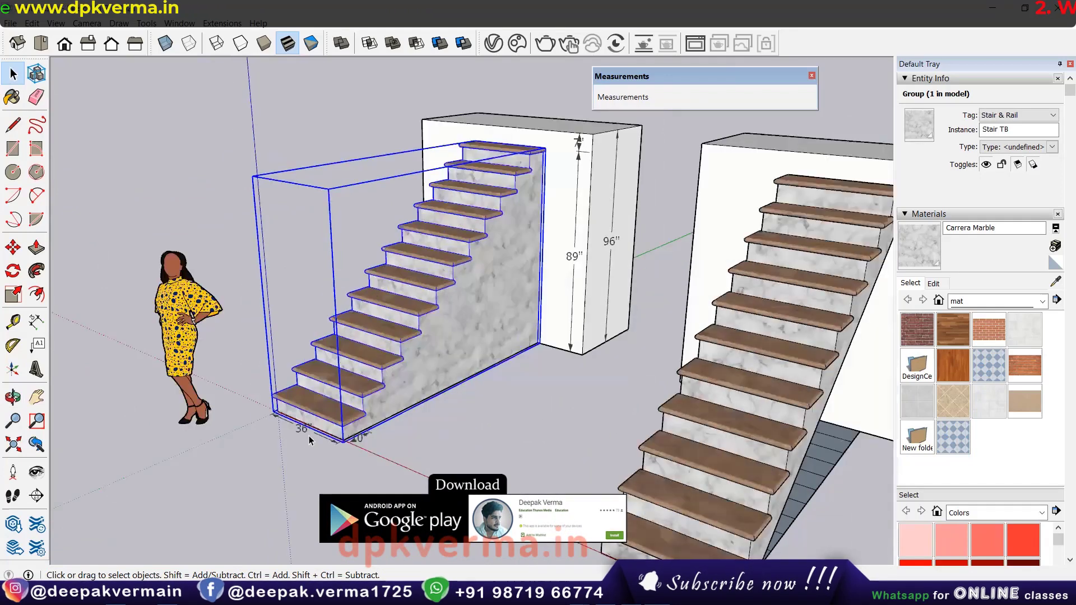
{"action": "scroll", "coordinate": [341, 437], "scroll_direction": "up", "scroll_amount": 1}
{"action": "scroll", "coordinate": [351, 455], "scroll_direction": "up", "scroll_amount": 1}
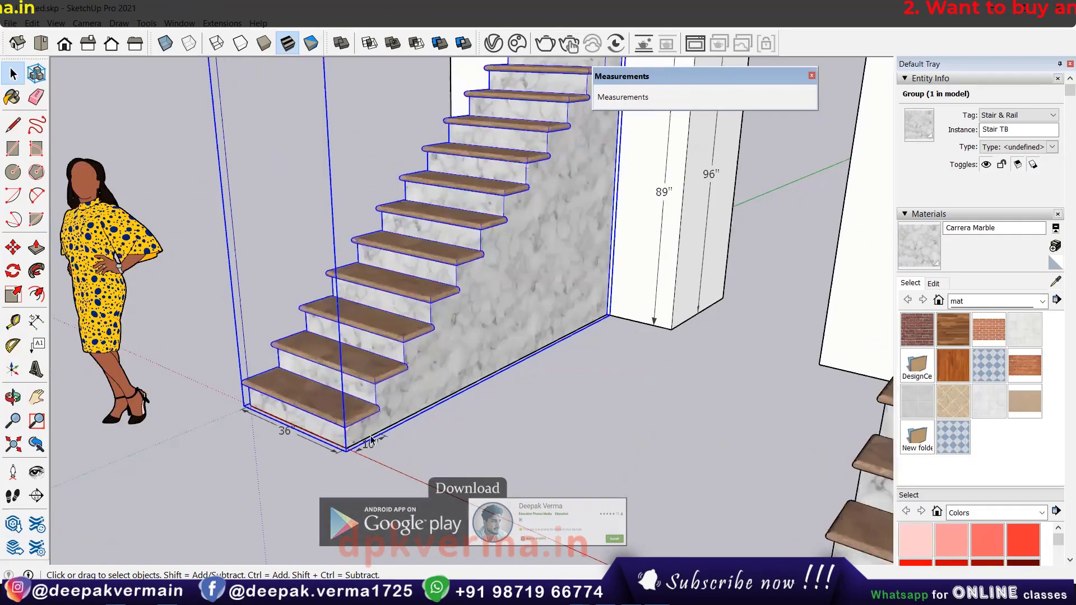
{"action": "scroll", "coordinate": [367, 445], "scroll_direction": "down", "scroll_amount": 1}
{"action": "scroll", "coordinate": [432, 421], "scroll_direction": "down", "scroll_amount": 1}
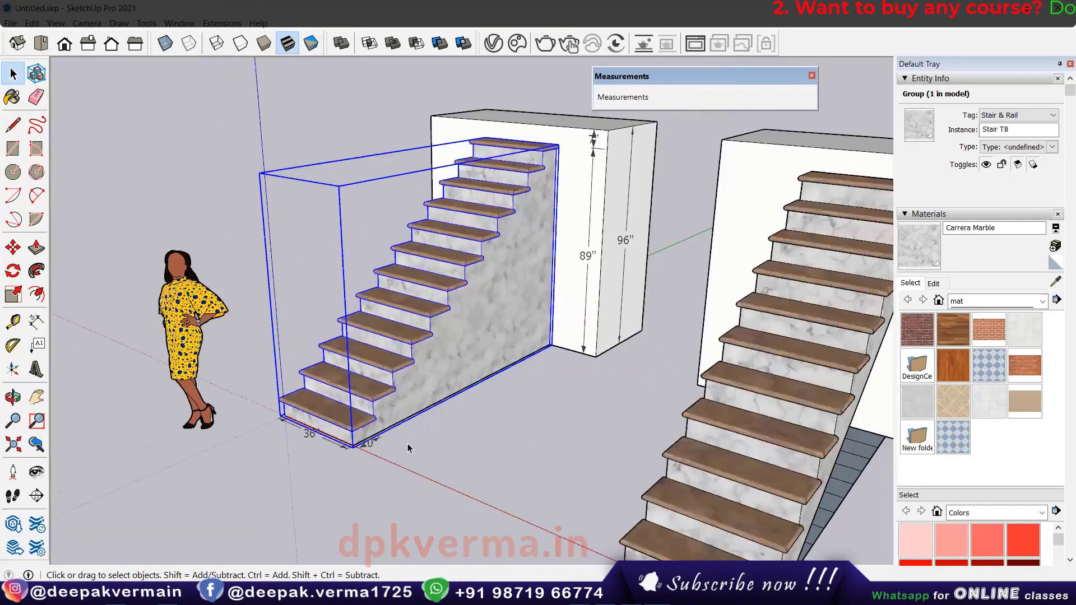
{"action": "scroll", "coordinate": [411, 443], "scroll_direction": "down", "scroll_amount": 1}
{"action": "key", "text": "Delete"}
Orbit around the emptied wall and select the striped 36 by 10" footprint group
{"action": "mouse_move", "coordinate": [396, 389]}
{"action": "middle_mouse_down"}
{"action": "mouse_move", "coordinate": [378, 413]}
{"action": "mouse_move", "coordinate": [389, 426]}
{"action": "middle_mouse_up"}
{"action": "mouse_move", "coordinate": [505, 218]}
{"action": "middle_mouse_down"}
{"action": "mouse_move", "coordinate": [472, 328]}
{"action": "mouse_move", "coordinate": [379, 459]}
{"action": "mouse_move", "coordinate": [331, 460]}
{"action": "mouse_move", "coordinate": [345, 468]}
{"action": "mouse_move", "coordinate": [390, 443]}
{"action": "mouse_move", "coordinate": [351, 465]}
{"action": "middle_mouse_up"}
{"action": "left_click", "coordinate": [331, 460]}
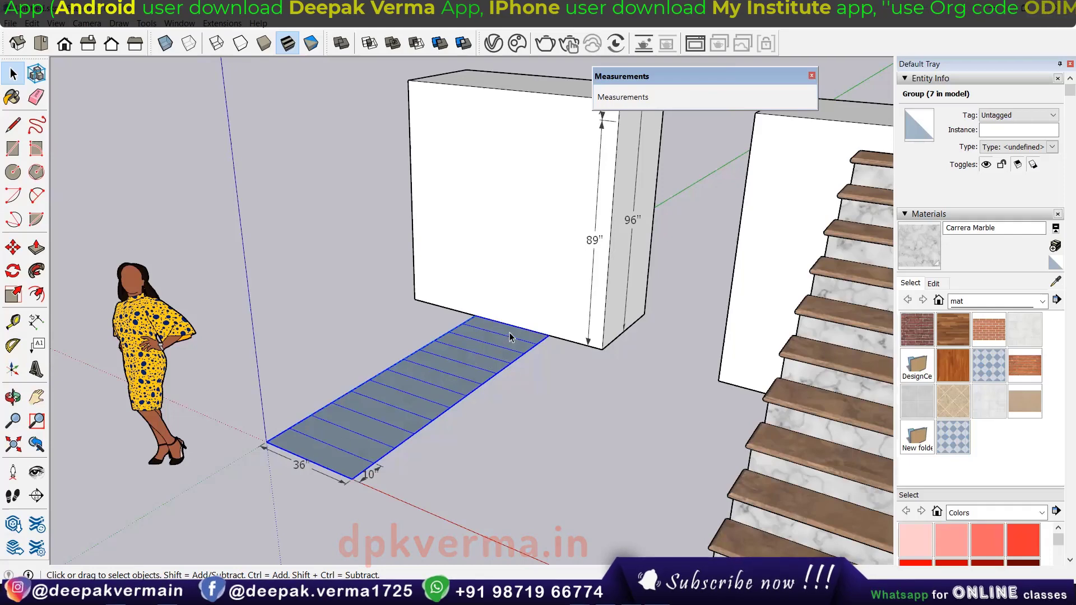
{"action": "mouse_move", "coordinate": [510, 336]}
{"action": "middle_mouse_down"}
{"action": "mouse_move", "coordinate": [504, 376]}
{"action": "mouse_move", "coordinate": [420, 200]}
{"action": "middle_mouse_up"}
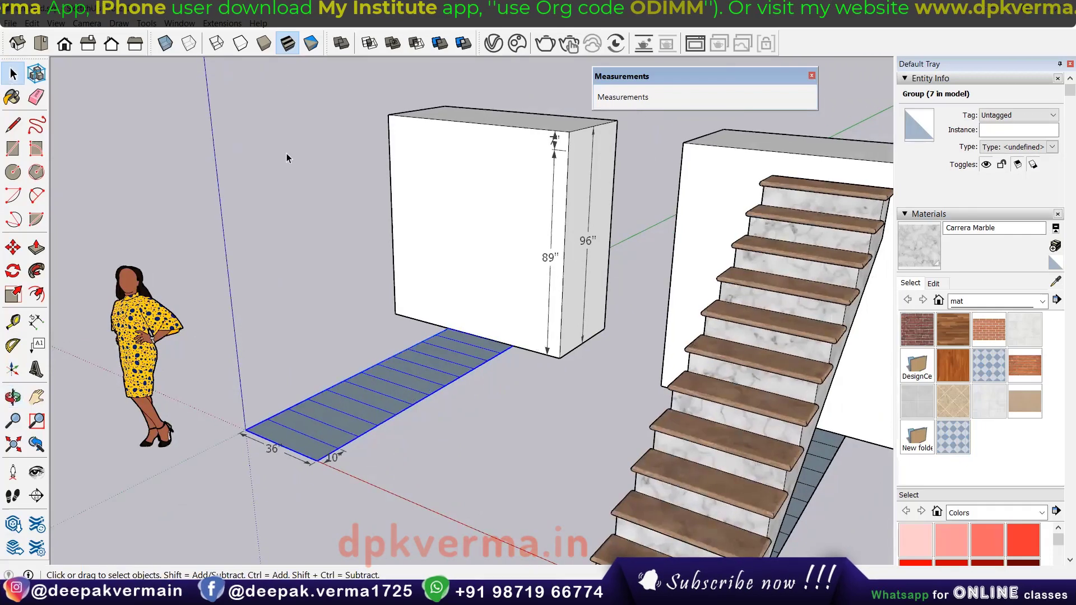
Search the Extension Warehouse for 'maj sta'
{"action": "left_click", "coordinate": [177, 23]}
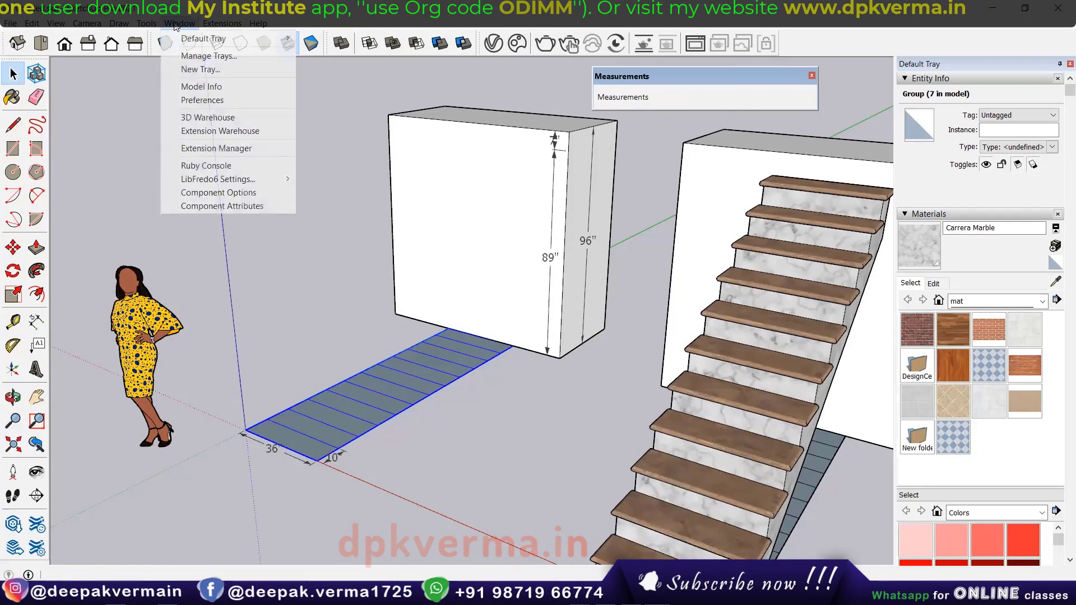
{"action": "left_click", "coordinate": [220, 131]}
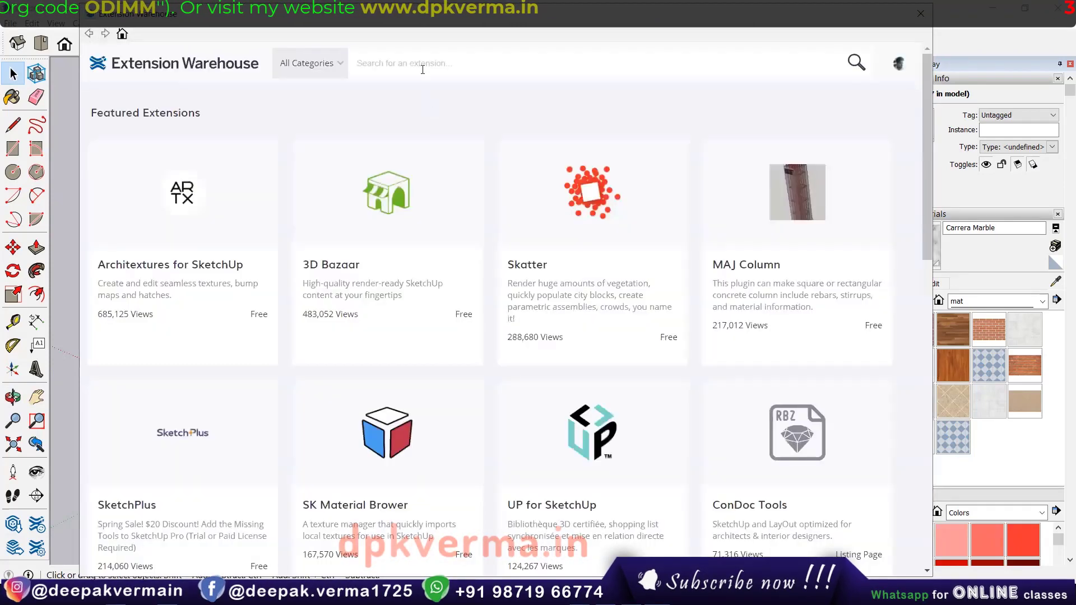
{"action": "left_click", "coordinate": [423, 65]}
{"action": "type", "text": "maj s"}
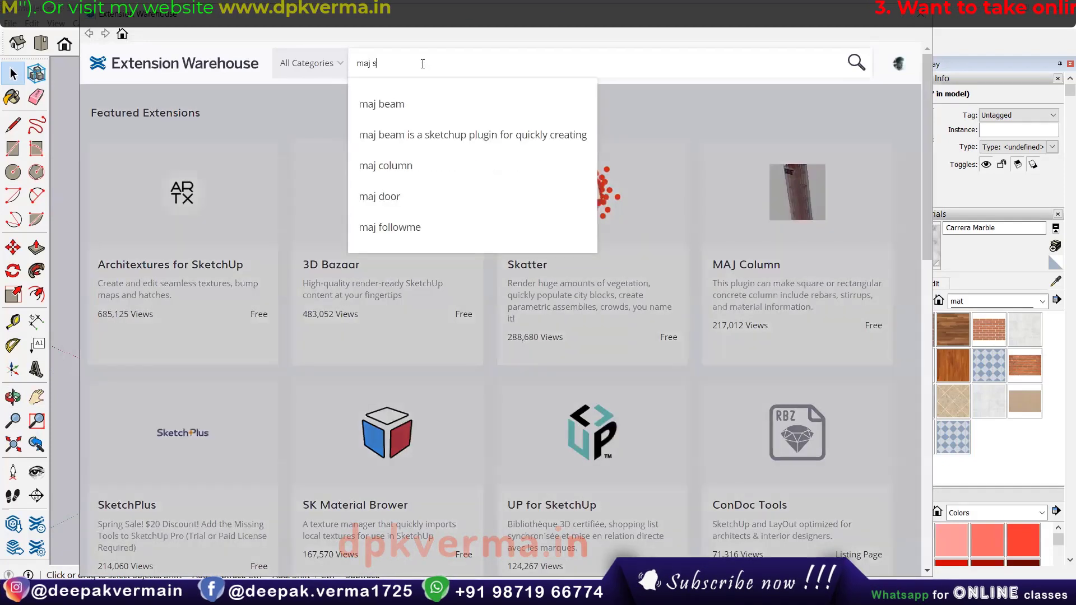
{"action": "type", "text": "tair"}
{"action": "key", "text": "Return"}
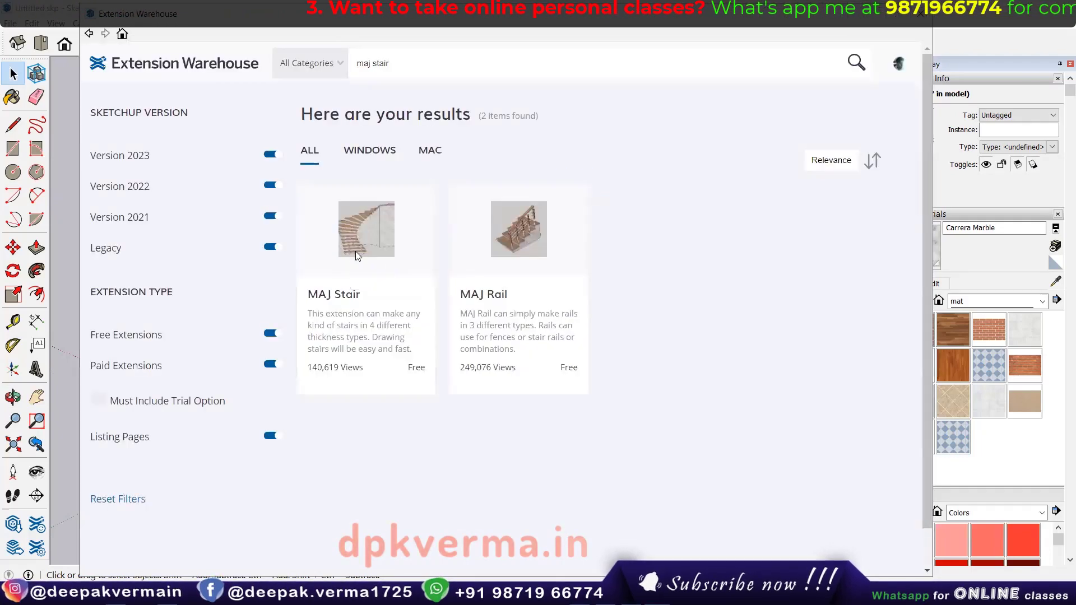
Open the free MAJ Stair extension page and view its stair preview images
{"action": "left_click", "coordinate": [356, 257]}
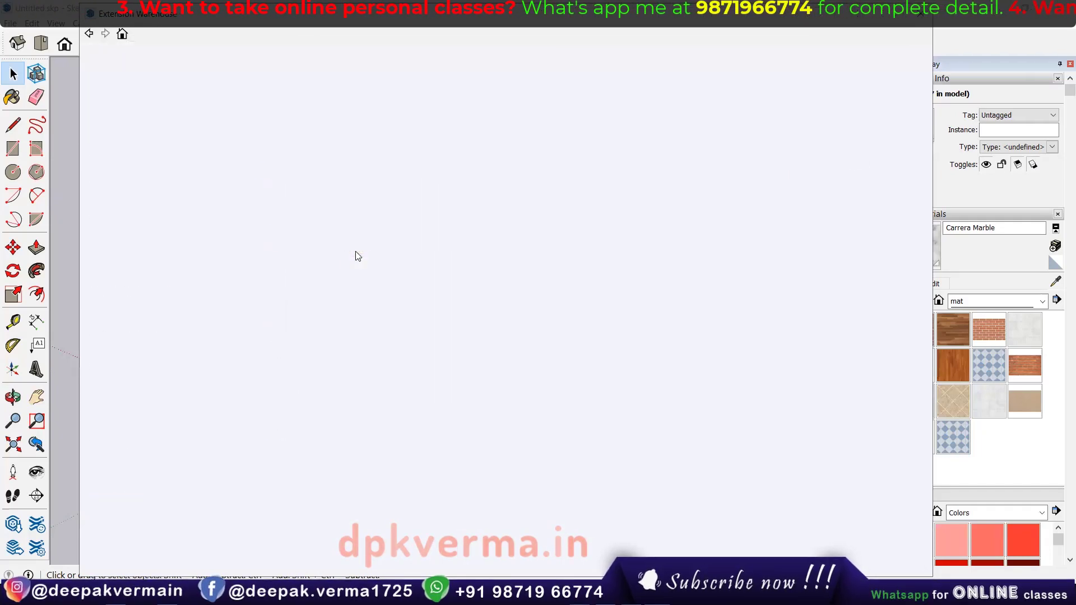
{"action": "scroll", "coordinate": [532, 359], "scroll_direction": "down", "scroll_amount": 3}
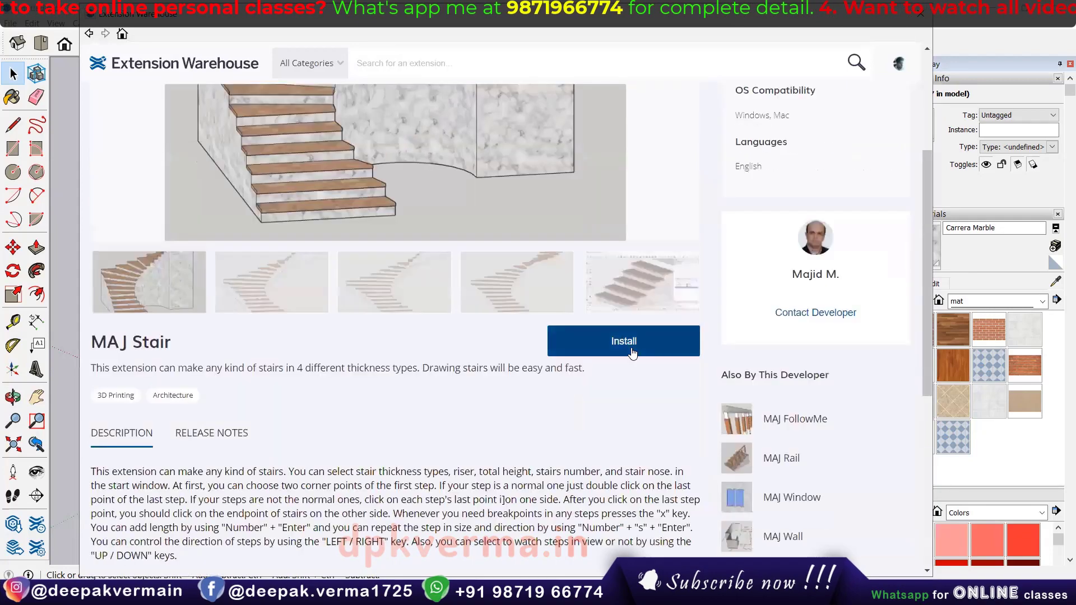
{"action": "scroll", "coordinate": [276, 328], "scroll_direction": "up", "scroll_amount": 3}
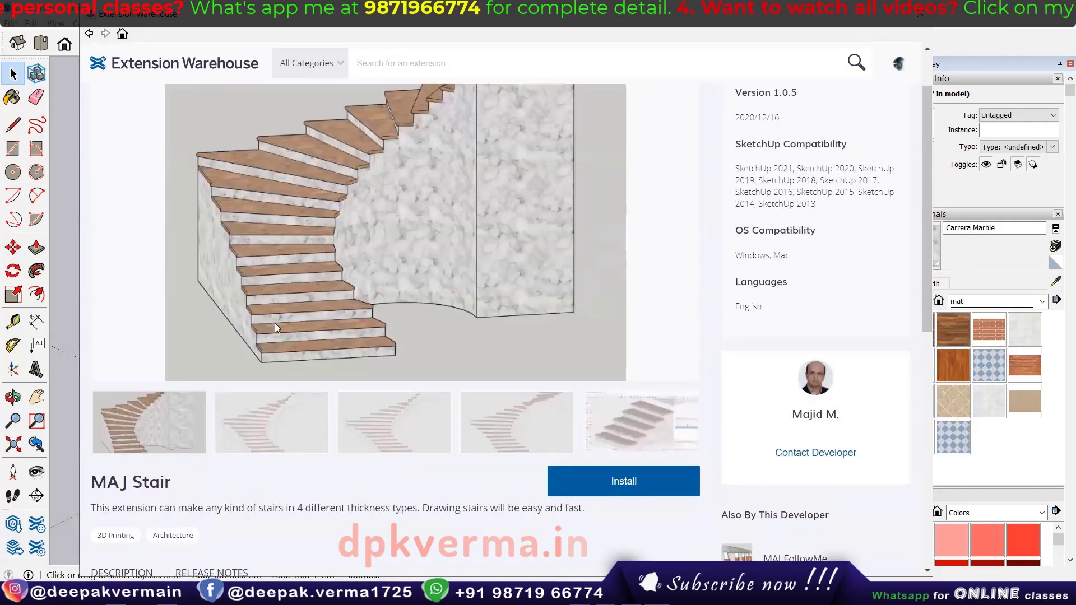
{"action": "left_click", "coordinate": [282, 421]}
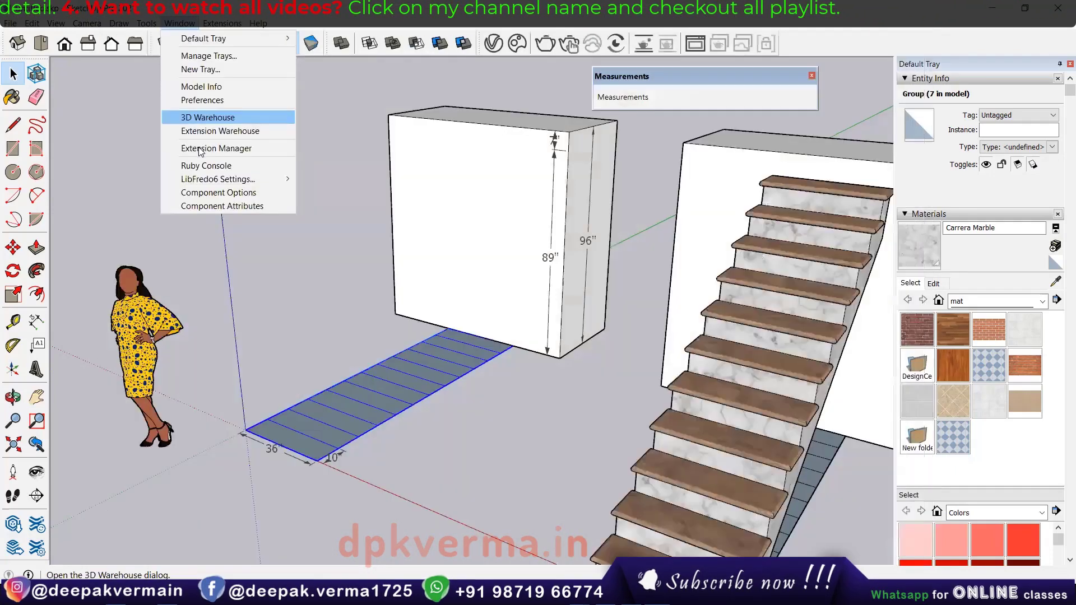
Confirm in the Extension Manager that MAJ Stair is installed and enabled, then close it
{"action": "left_click", "coordinate": [200, 149]}
{"action": "scroll", "coordinate": [201, 341], "scroll_direction": "down", "scroll_amount": 3}
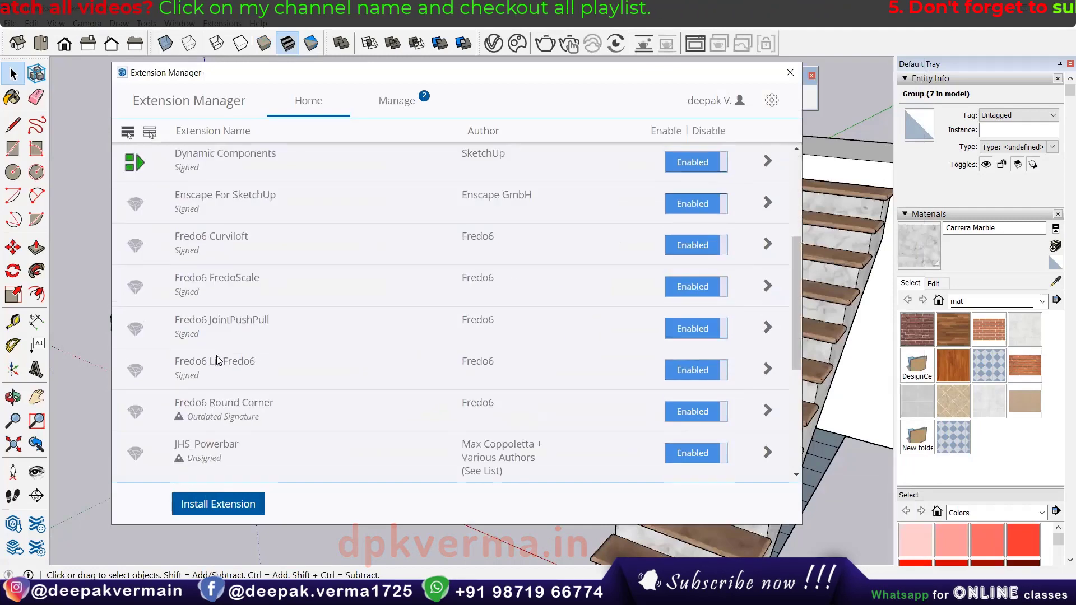
{"action": "scroll", "coordinate": [201, 341], "scroll_direction": "down", "scroll_amount": 2}
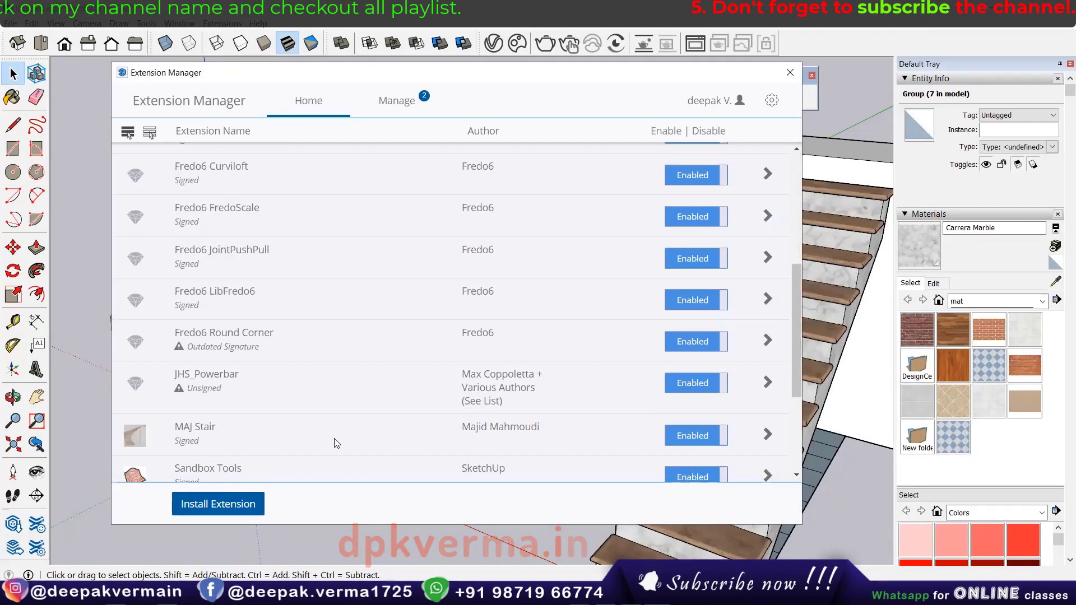
{"action": "left_click", "coordinate": [790, 72]}
{"action": "left_click", "coordinate": [214, 25]}
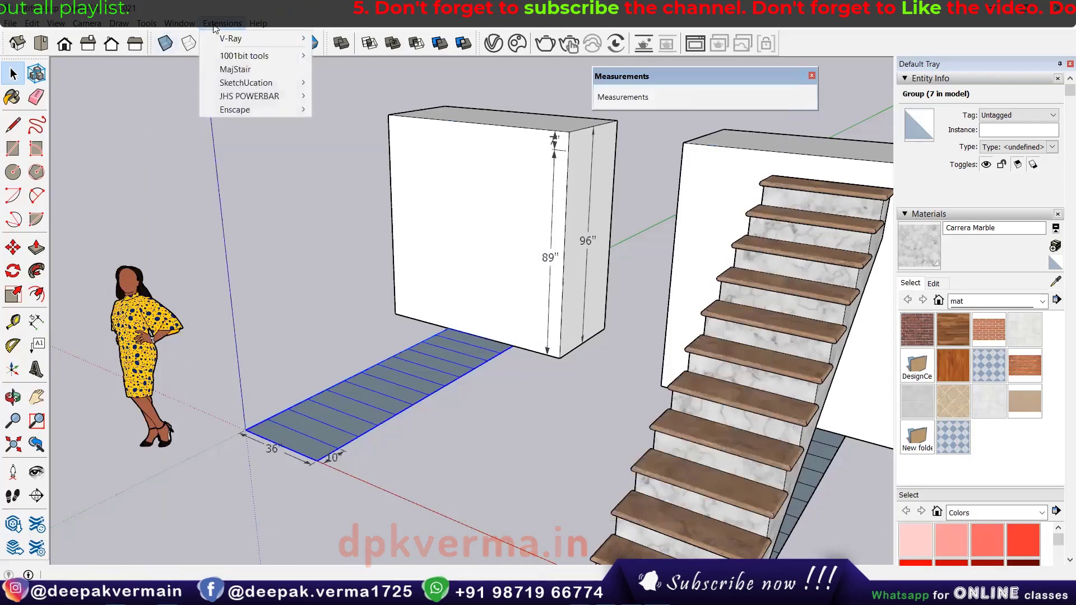
Launch MajStair and set Total Height 96, Stair Number 12 and Stair Nose YES
{"action": "left_click", "coordinate": [230, 69]}
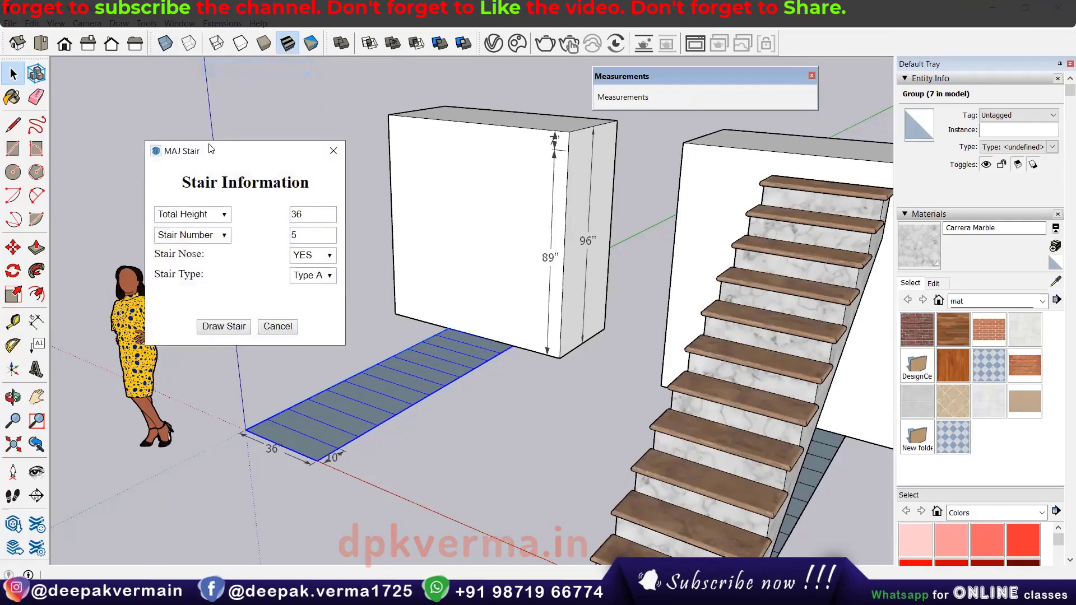
{"action": "left_click_drag", "start_coordinate": [211, 148], "coordinate": [172, 121]}
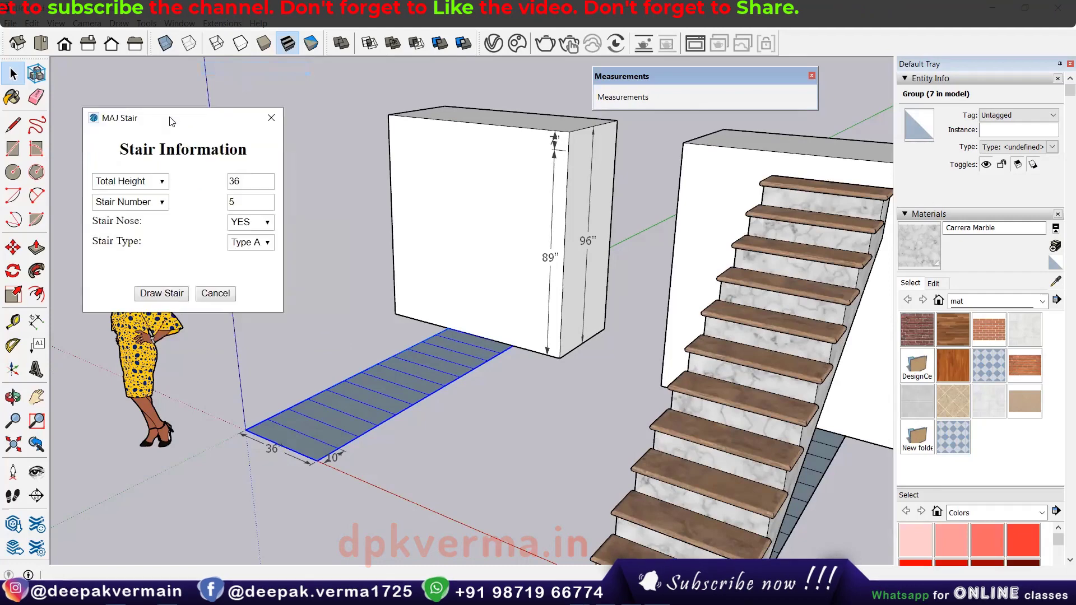
{"action": "left_click", "coordinate": [148, 184]}
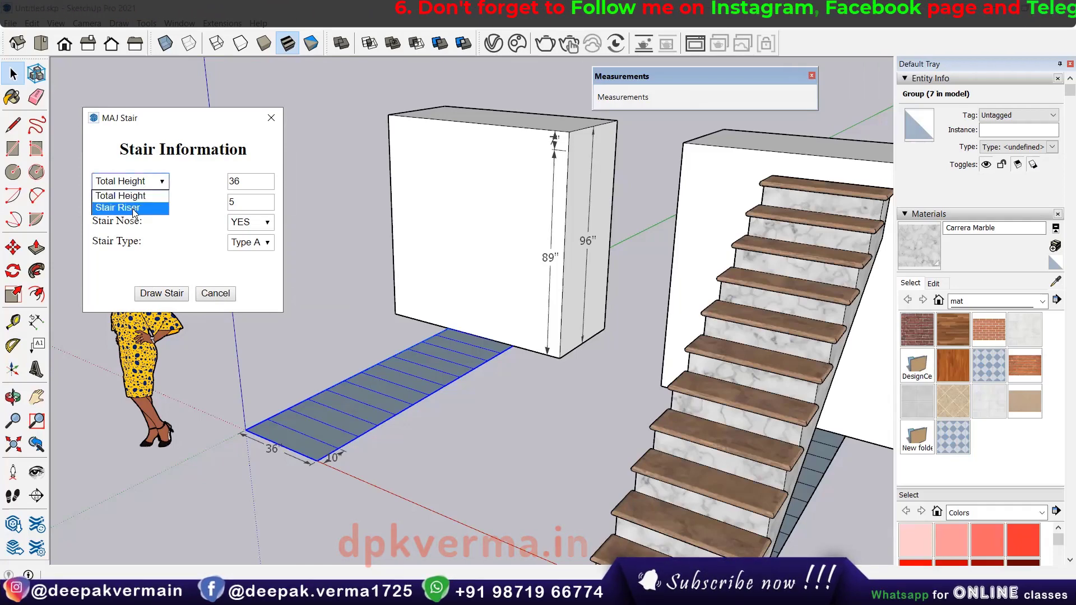
{"action": "left_click", "coordinate": [134, 195]}
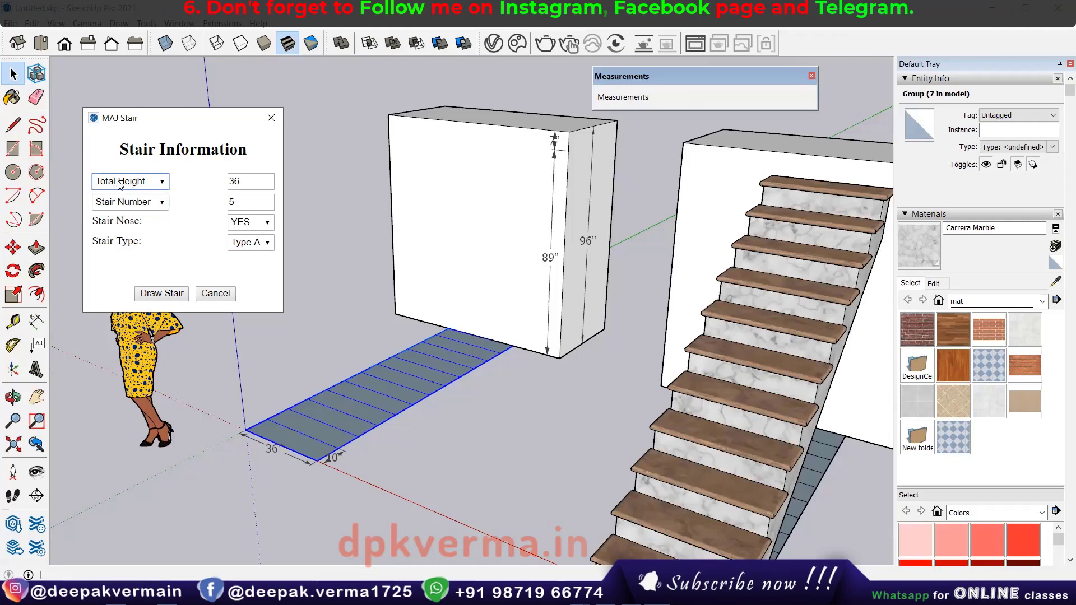
{"action": "key", "text": "Tab"}
{"action": "type", "text": "96"}
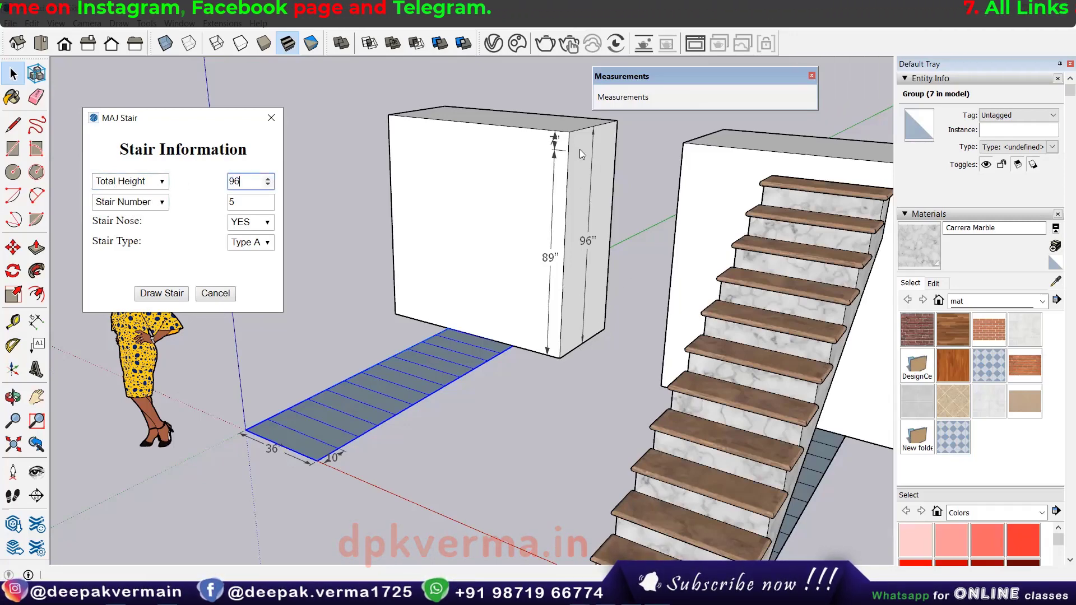
{"action": "left_click", "coordinate": [135, 201]}
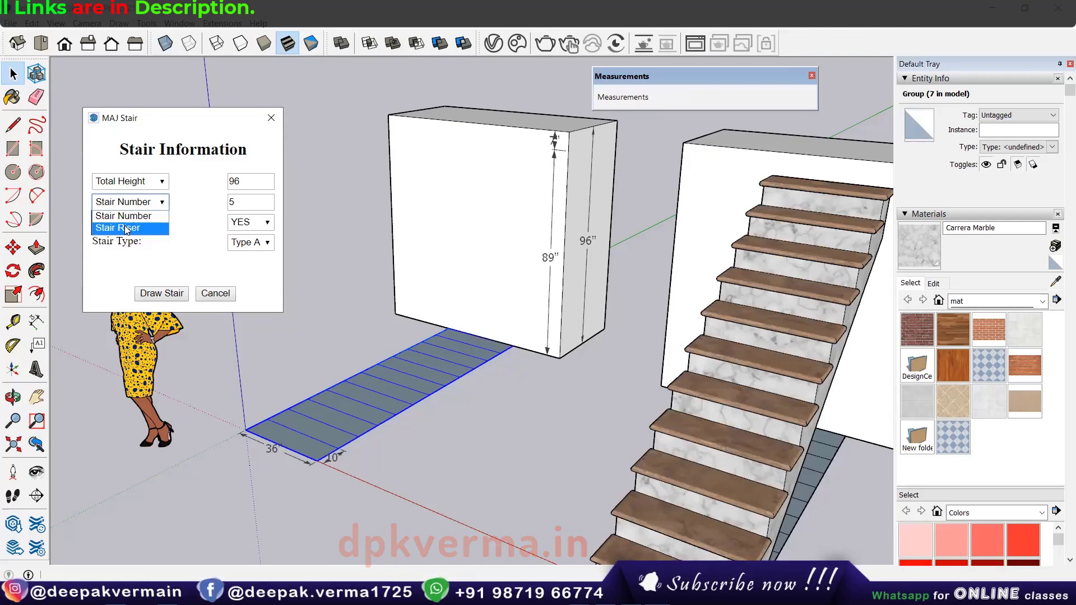
{"action": "left_click", "coordinate": [132, 213]}
{"action": "type", "text": "12"}
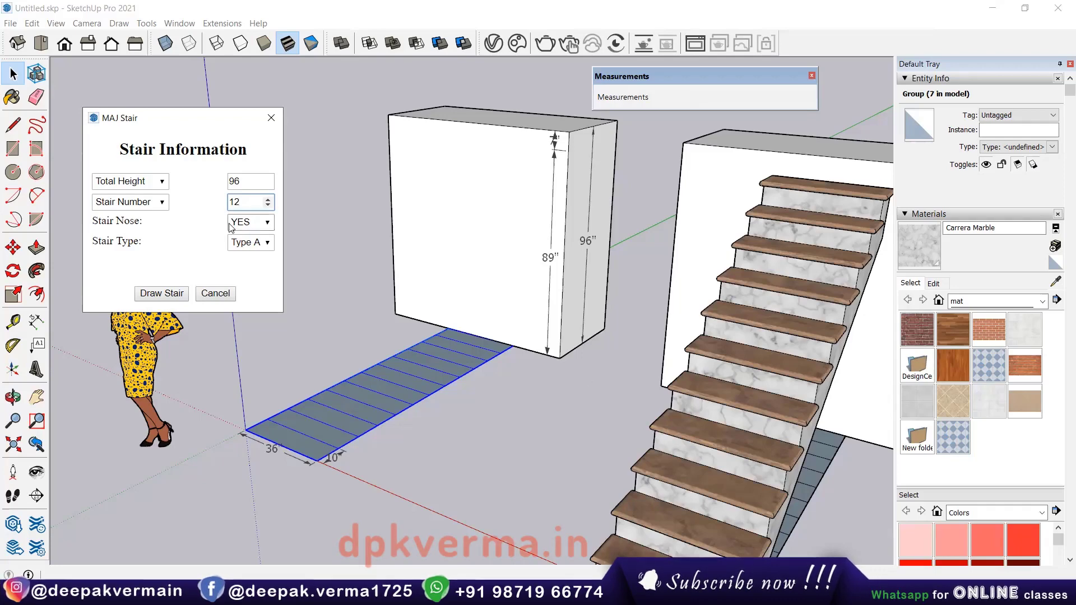
{"action": "left_click", "coordinate": [255, 223]}
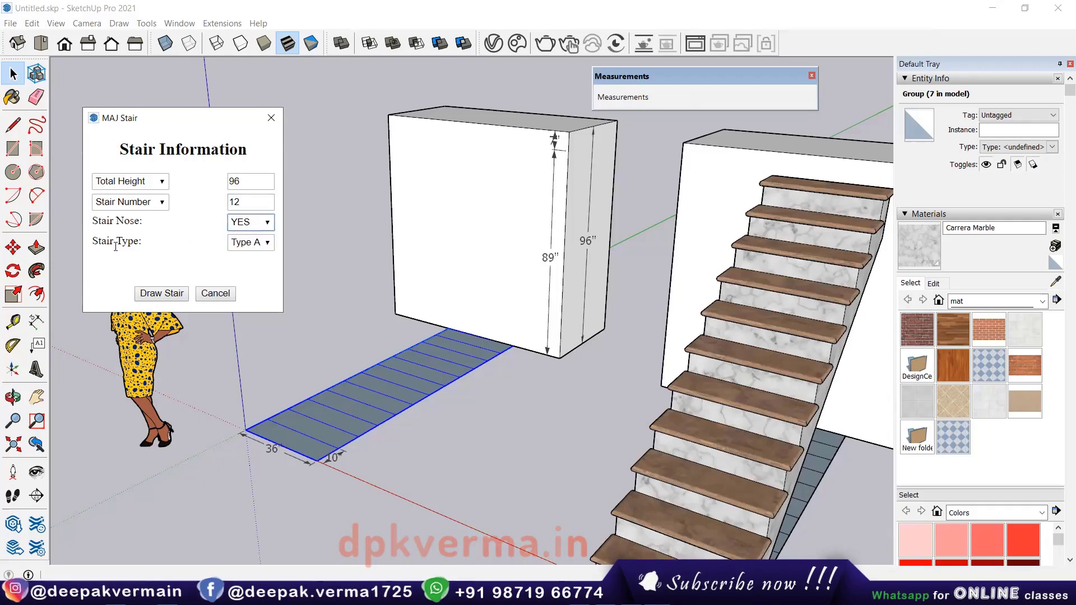
{"action": "left_click", "coordinate": [245, 247]}
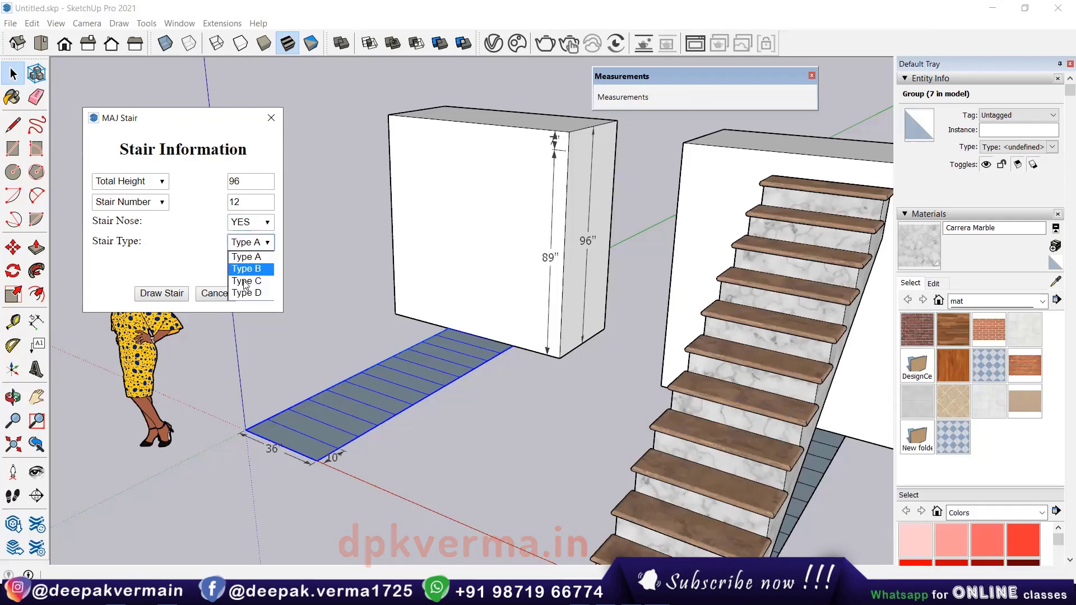
Draw a Type A stair across the 36" wide, 120" long footprint and inspect it
{"action": "left_click", "coordinate": [249, 256]}
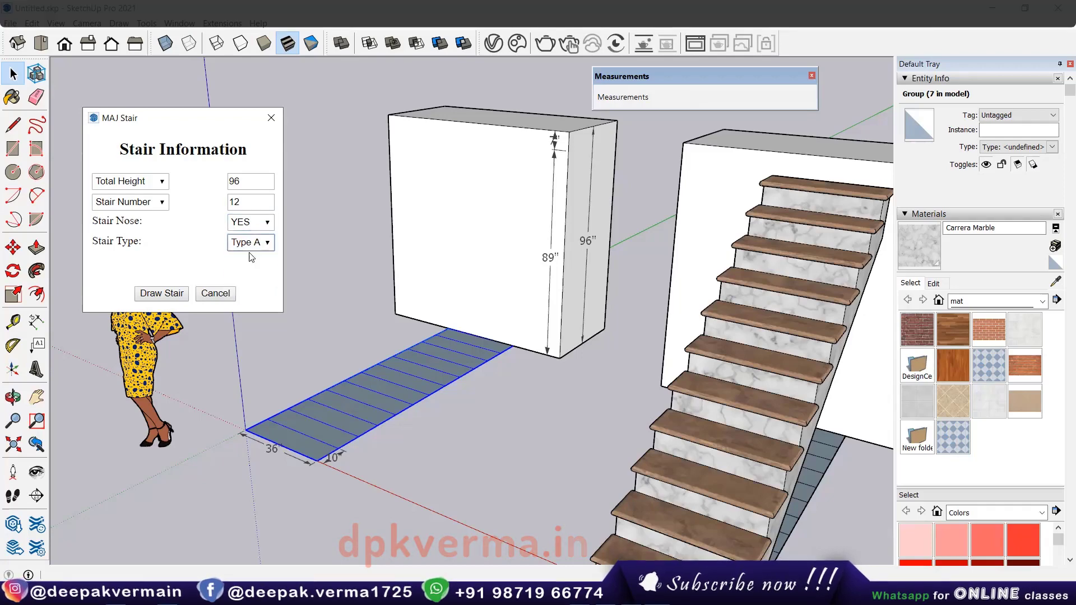
{"action": "left_click", "coordinate": [173, 293]}
{"action": "middle_click_drag", "start_coordinate": [281, 374], "coordinate": [325, 424]}
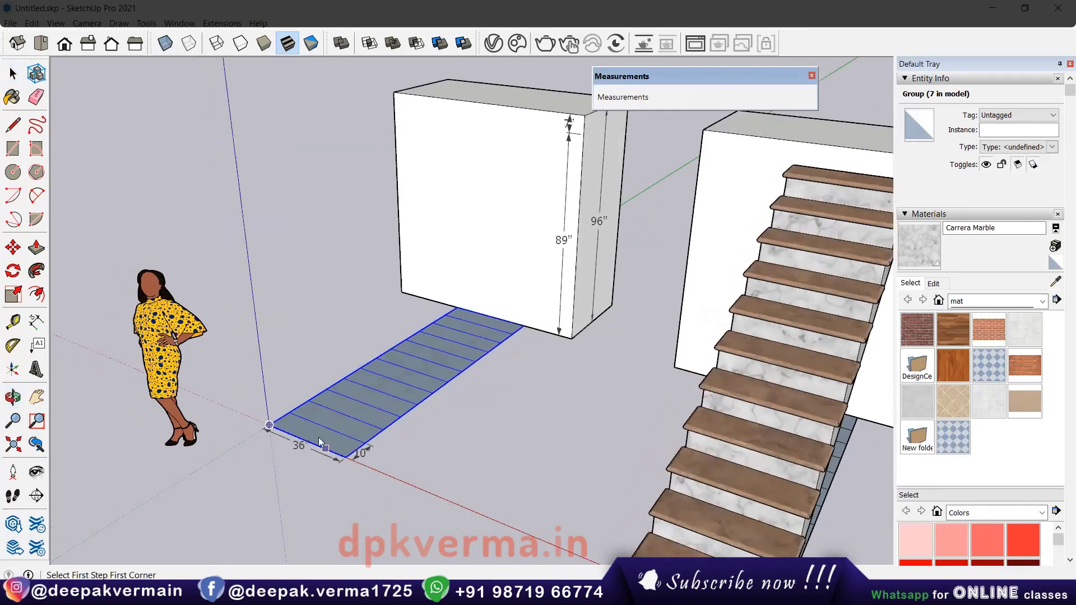
{"action": "scroll", "coordinate": [320, 443], "scroll_direction": "up", "scroll_amount": 2}
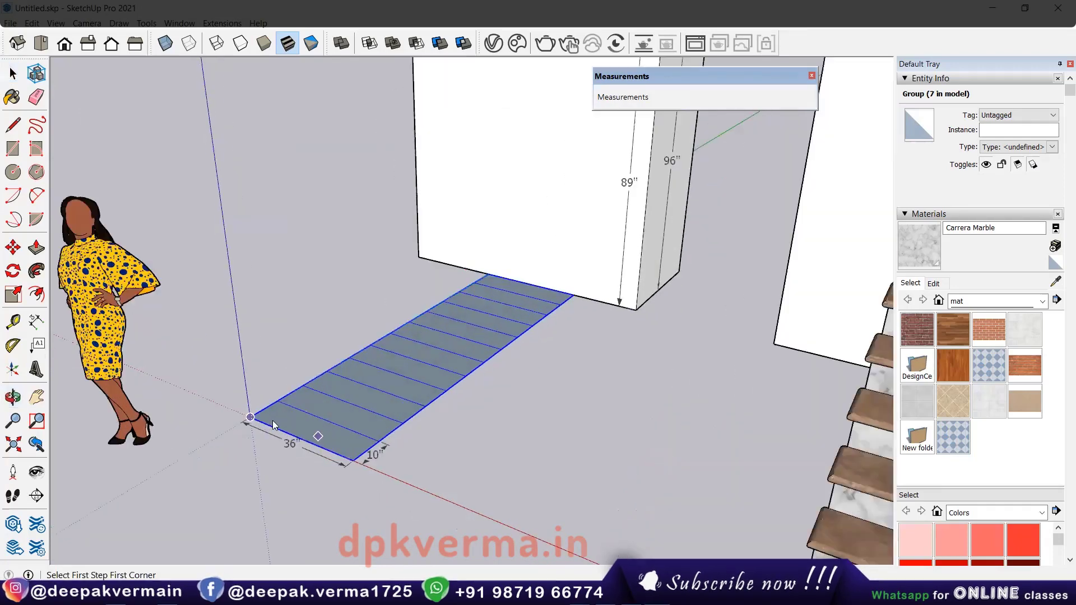
{"action": "left_click", "coordinate": [353, 463]}
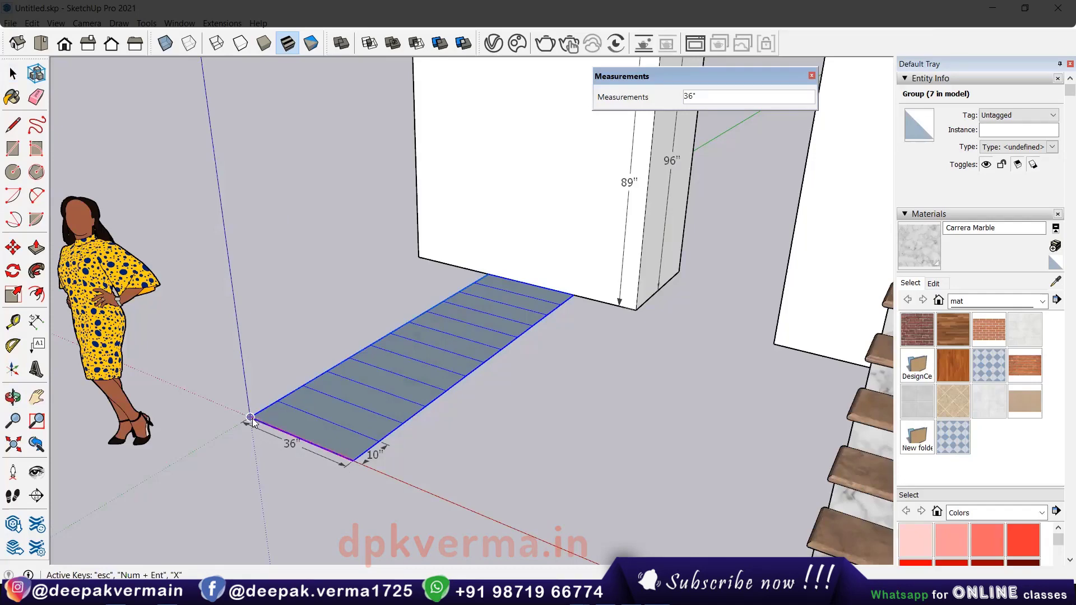
{"action": "left_click", "coordinate": [251, 419]}
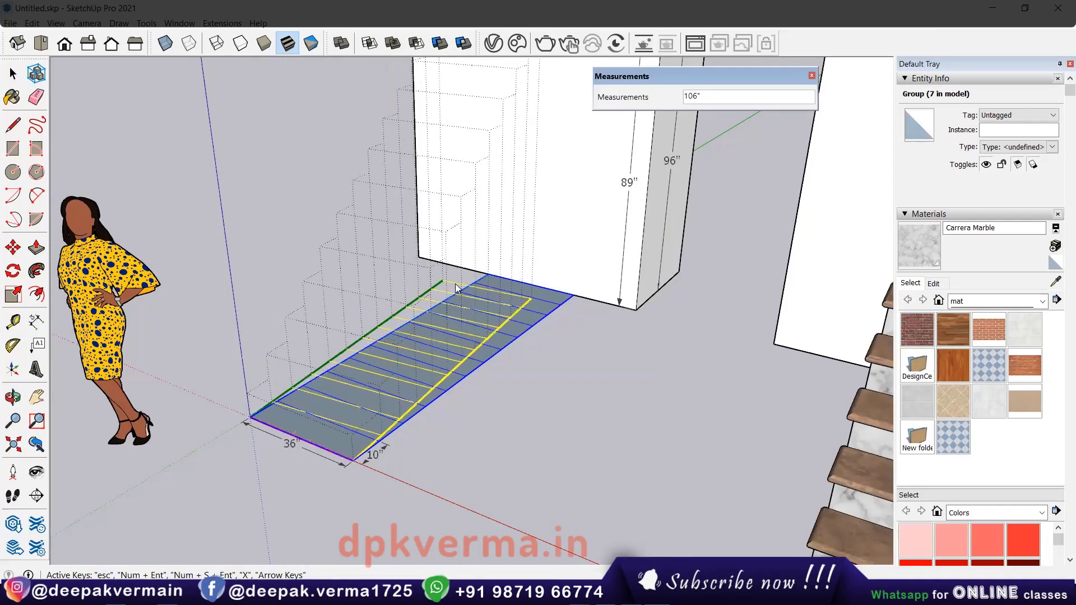
{"action": "left_click", "coordinate": [489, 276]}
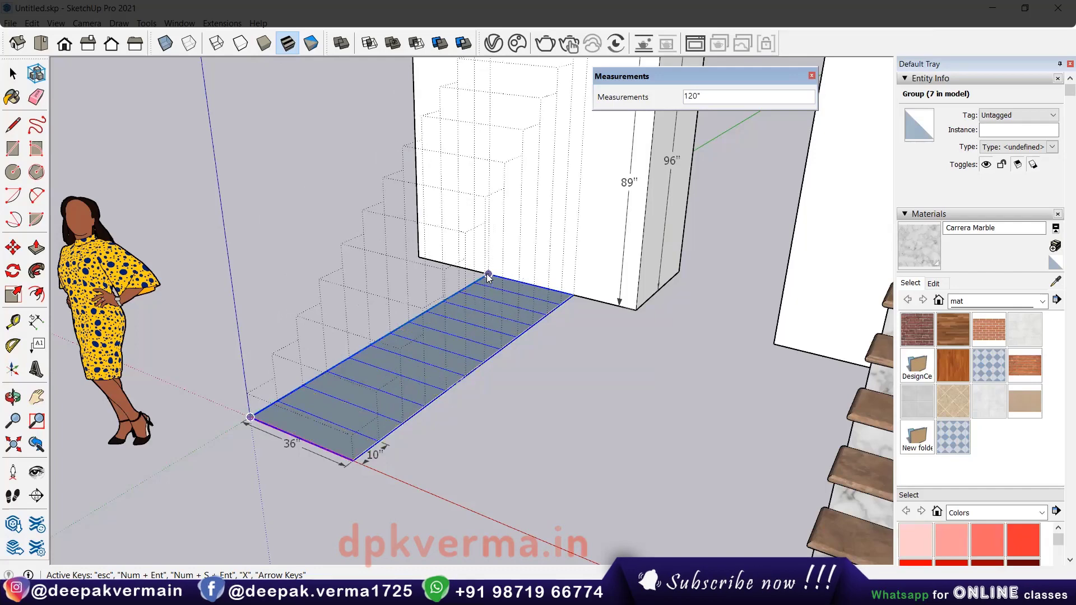
{"action": "middle_click_drag", "start_coordinate": [482, 331], "coordinate": [470, 320]}
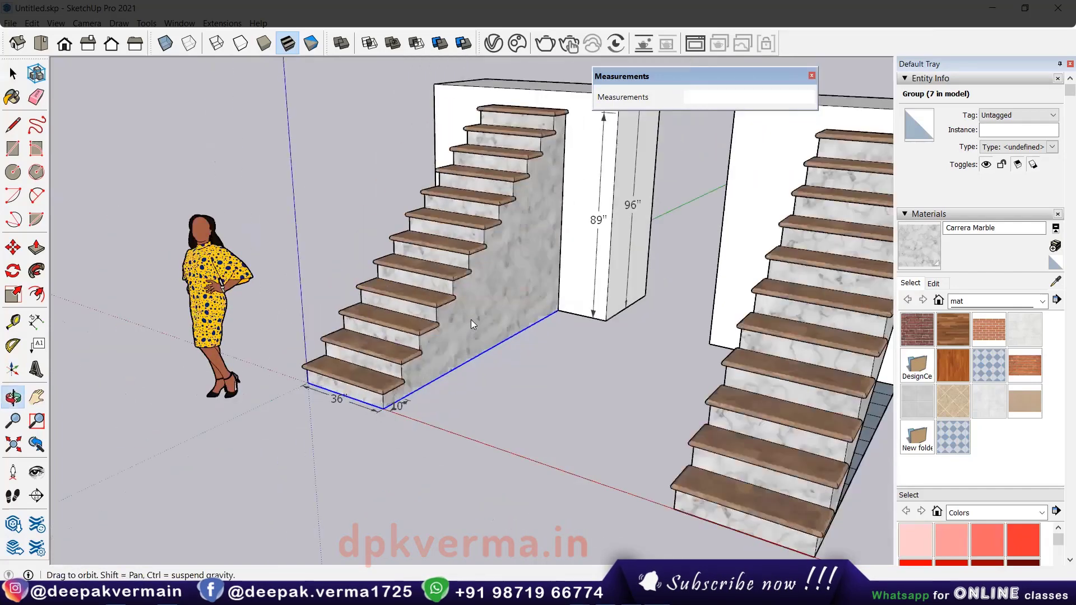
{"action": "middle_click_drag", "start_coordinate": [415, 344], "coordinate": [464, 317]}
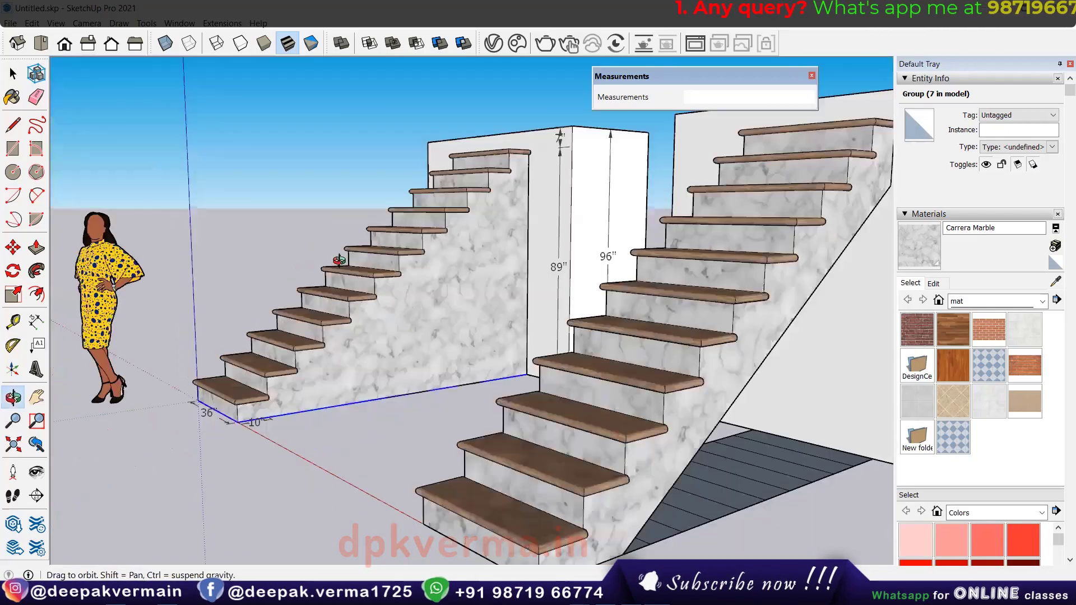
{"action": "mouse_move", "coordinate": [423, 324]}
{"action": "middle_mouse_down"}
{"action": "mouse_move", "coordinate": [453, 292]}
{"action": "mouse_move", "coordinate": [446, 299]}
{"action": "middle_mouse_up"}
Select and delete the middle stair group
{"action": "key", "text": "space"}
{"action": "left_click", "coordinate": [446, 298]}
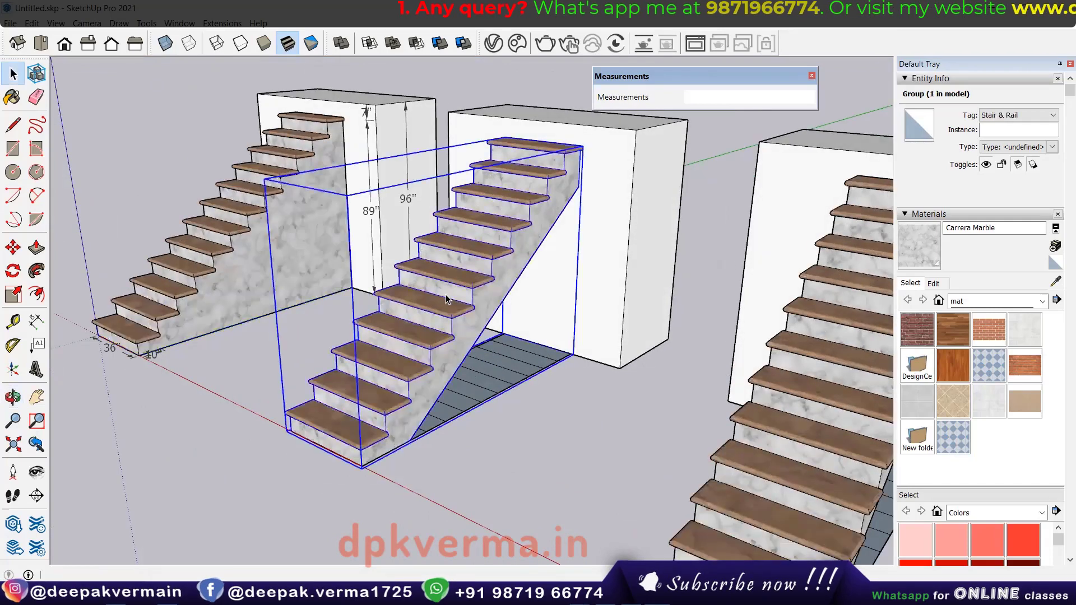
{"action": "key", "text": "Delete"}
Draw a 96-inch, 12-step Type B MAJ Stair on the third footprint strip
{"action": "left_click", "coordinate": [222, 23]}
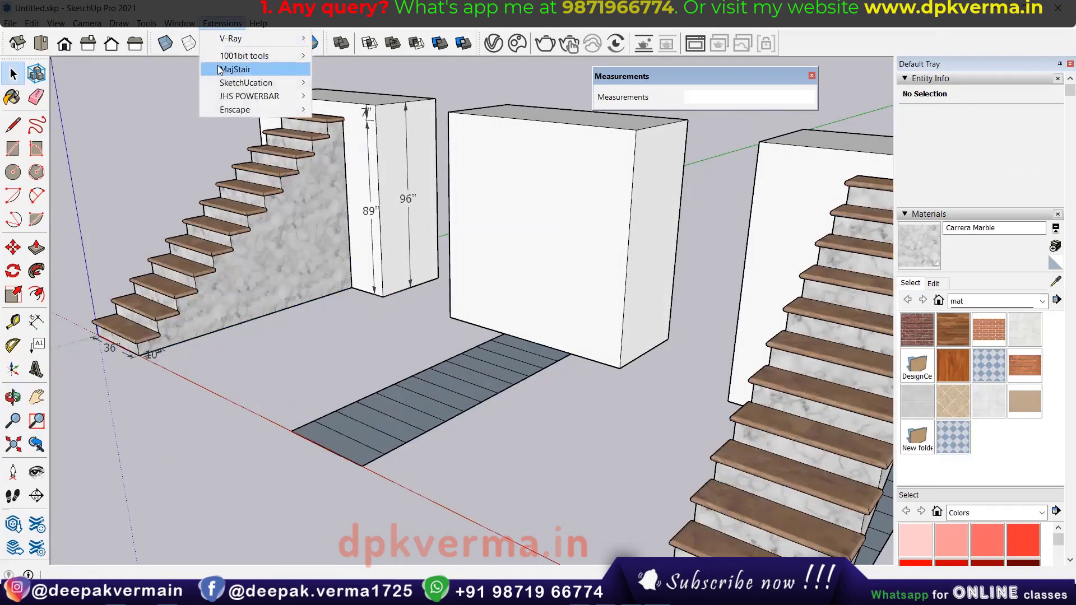
{"action": "left_click", "coordinate": [221, 69]}
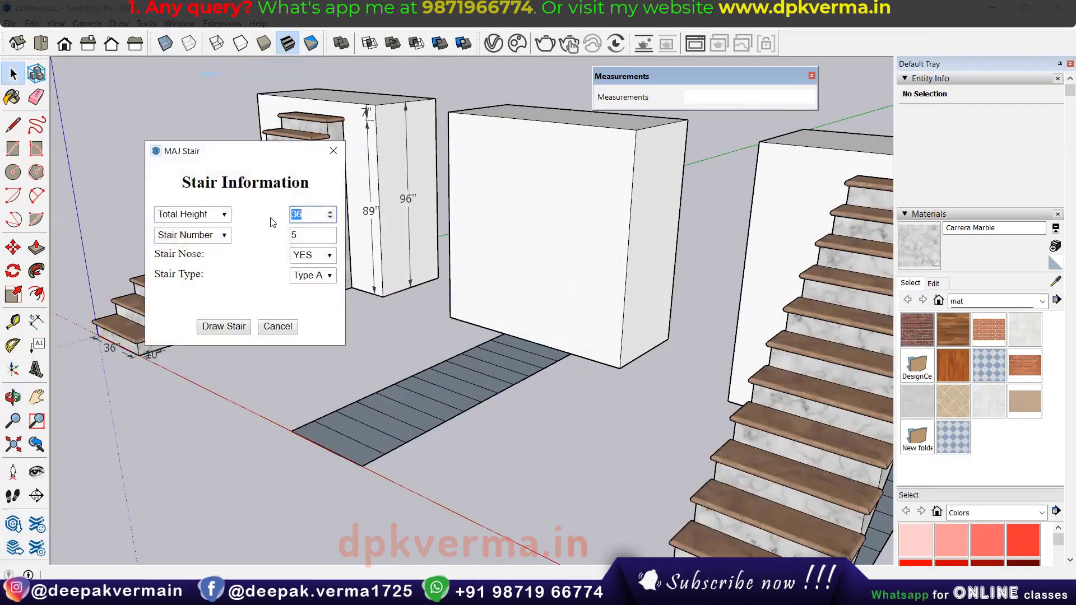
{"action": "type", "text": "96"}
{"action": "key", "text": "Tab"}
{"action": "type", "text": "12"}
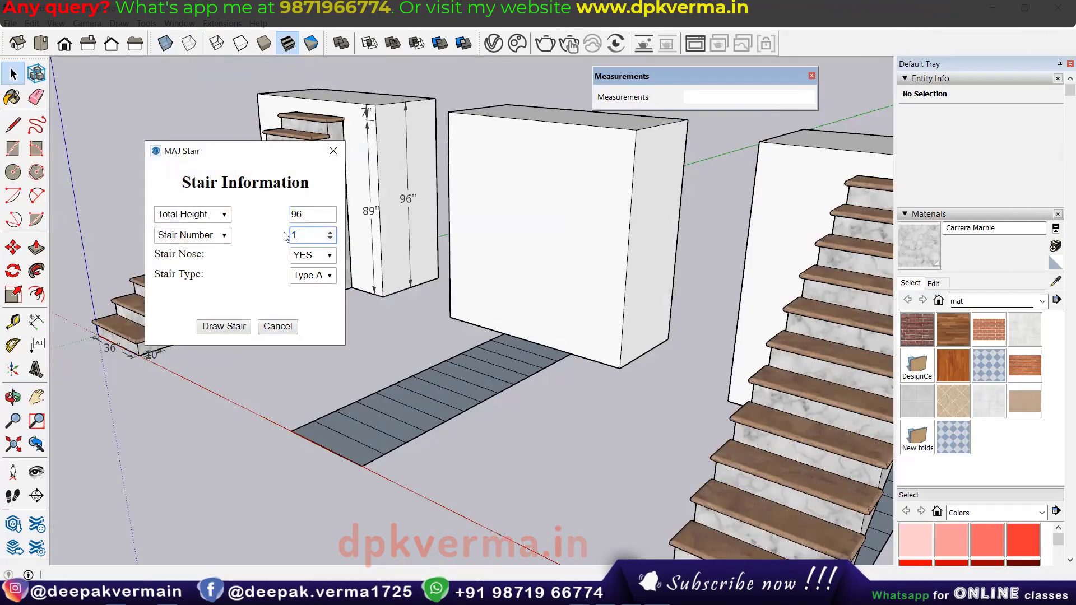
{"action": "left_click", "coordinate": [312, 275]}
{"action": "left_click", "coordinate": [309, 303]}
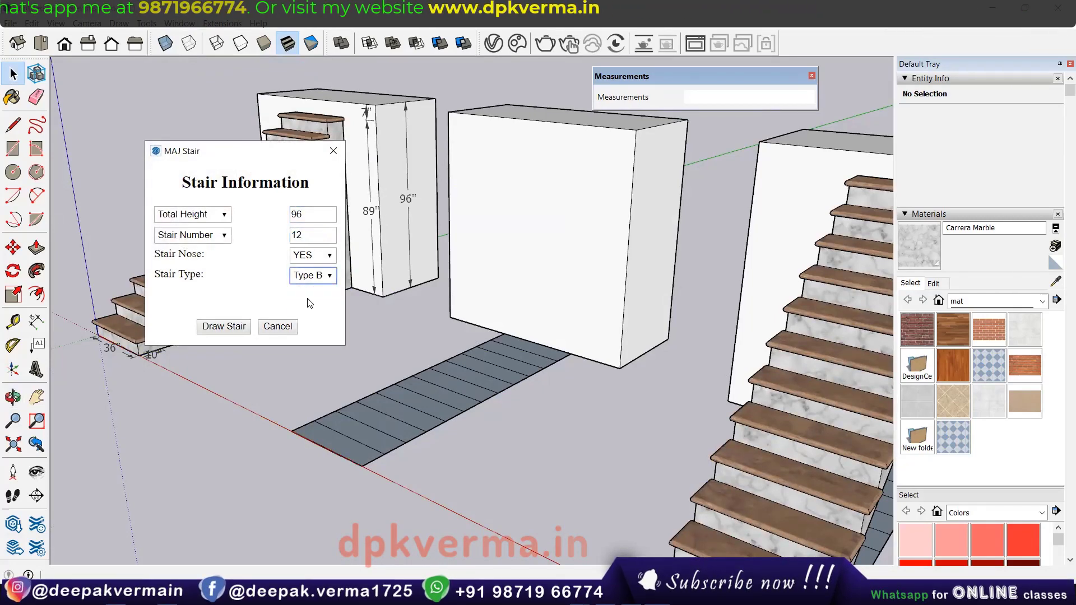
{"action": "left_click", "coordinate": [227, 327]}
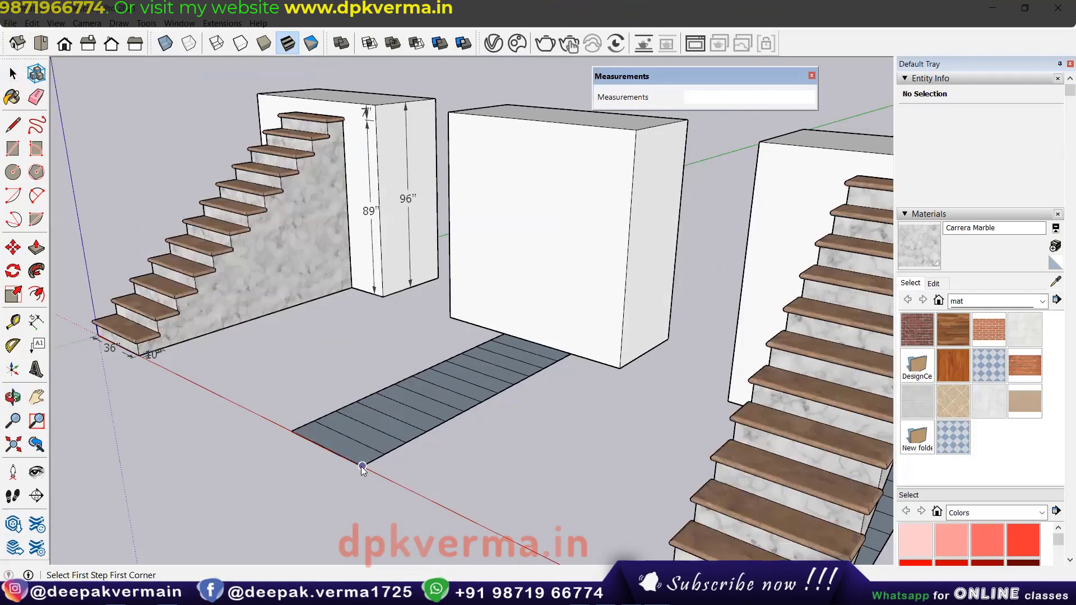
{"action": "left_click", "coordinate": [293, 432]}
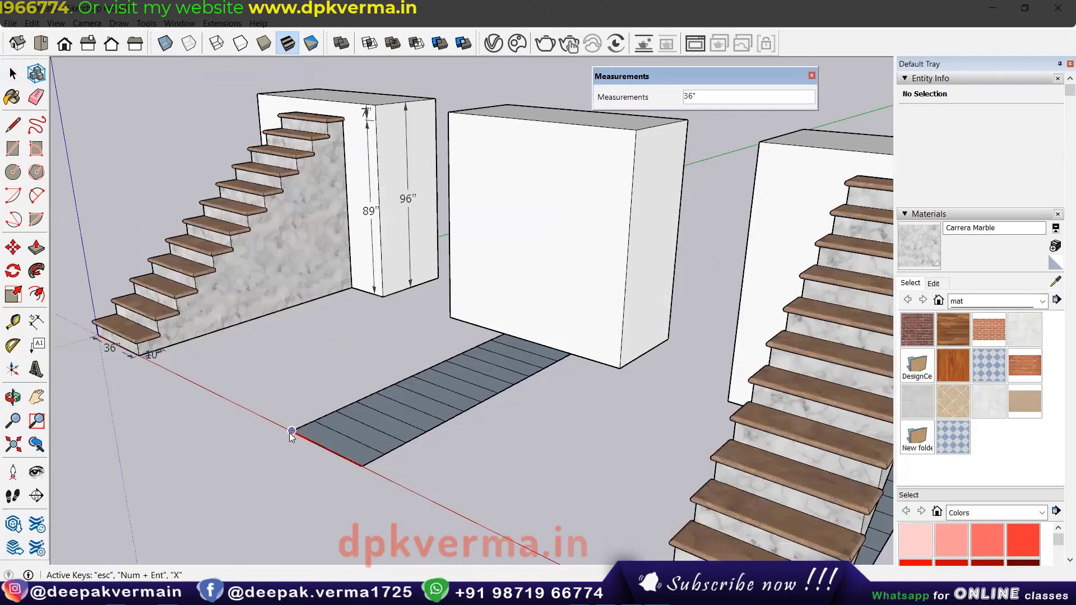
{"action": "left_click", "coordinate": [505, 337]}
Orbit to inspect the new stairs, then delete the staircase on the right
{"action": "middle_click_drag", "start_coordinate": [445, 264], "coordinate": [443, 261]}
{"action": "scroll", "coordinate": [511, 317], "scroll_direction": "down", "scroll_amount": 5}
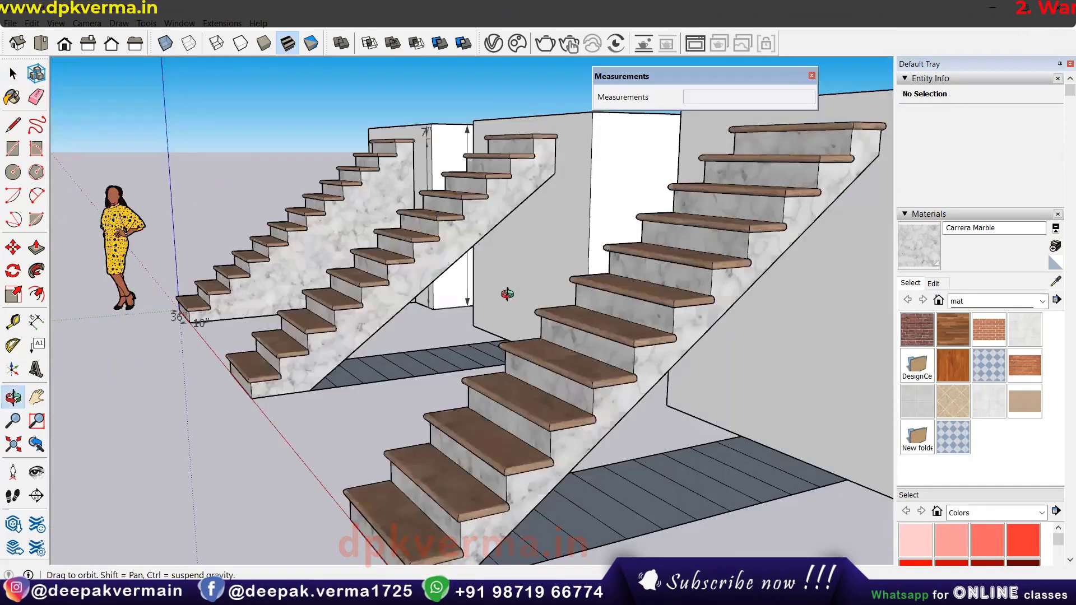
{"action": "scroll", "coordinate": [511, 317], "scroll_direction": "up", "scroll_amount": 4}
{"action": "mouse_move", "coordinate": [394, 362]}
{"action": "middle_mouse_down"}
{"action": "mouse_move", "coordinate": [348, 414]}
{"action": "mouse_move", "coordinate": [327, 339]}
{"action": "mouse_move", "coordinate": [594, 416]}
{"action": "middle_mouse_up"}
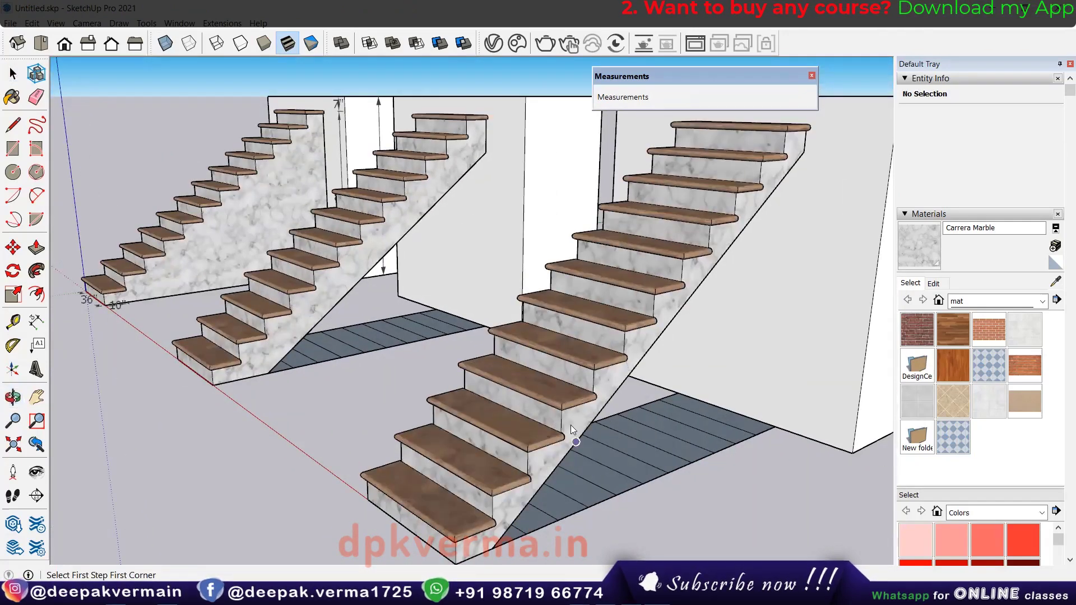
{"action": "mouse_move", "coordinate": [565, 424]}
{"action": "middle_mouse_down"}
{"action": "mouse_move", "coordinate": [555, 433]}
{"action": "mouse_move", "coordinate": [568, 400]}
{"action": "mouse_move", "coordinate": [560, 365]}
{"action": "middle_mouse_up"}
{"action": "key", "text": "space"}
{"action": "left_click", "coordinate": [560, 365]}
{"action": "key", "text": "Delete"}
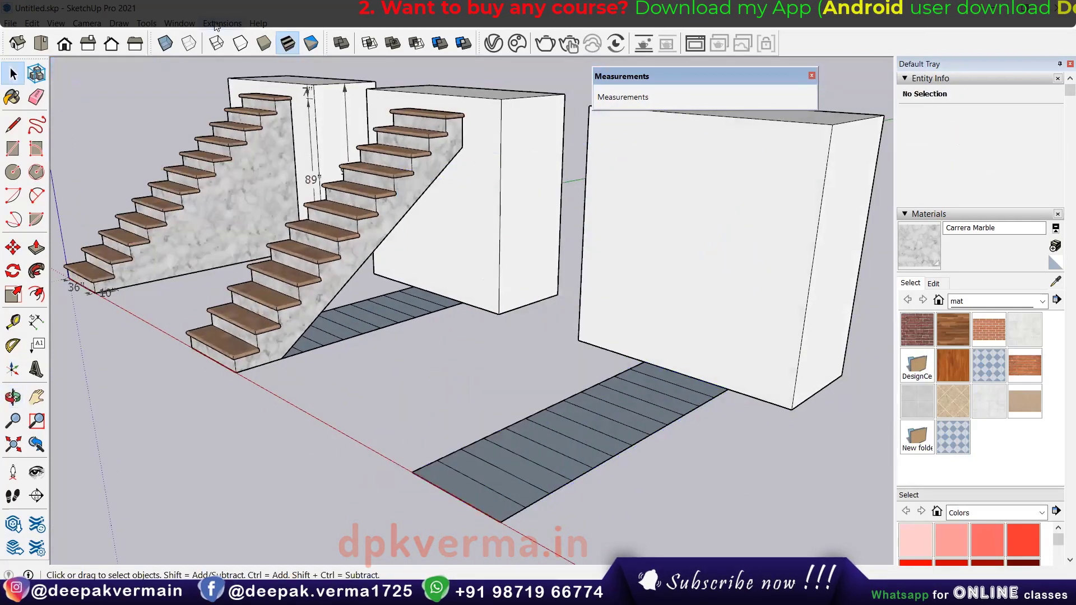
Draw a 96-inch, 12-step MAJ Stair at the third wall block by picking its corners
{"action": "left_click", "coordinate": [221, 23]}
{"action": "left_click", "coordinate": [235, 71]}
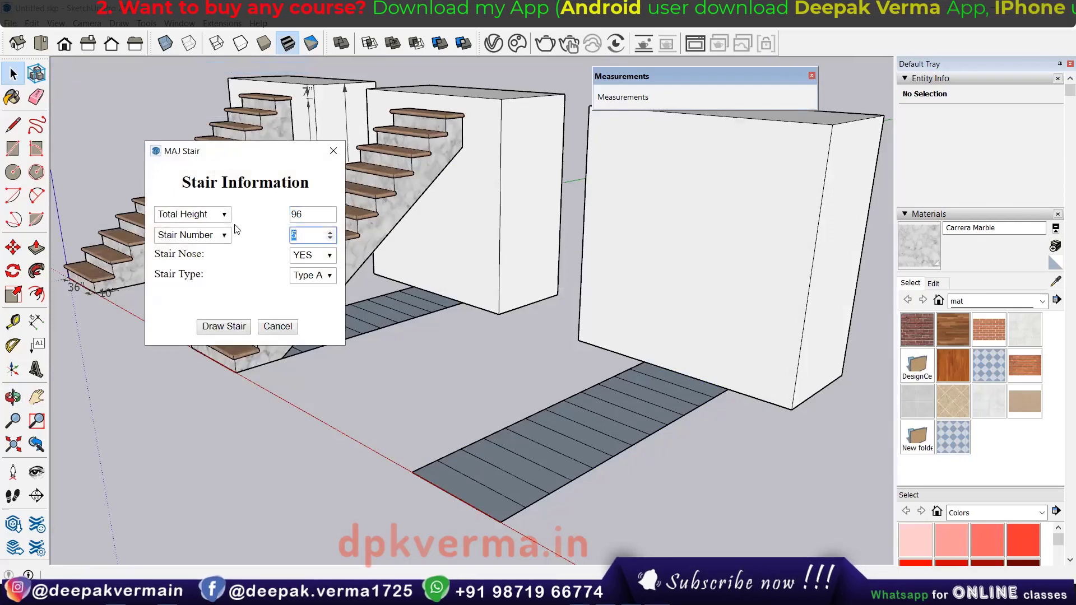
{"action": "type", "text": "12"}
{"action": "left_click", "coordinate": [312, 275]}
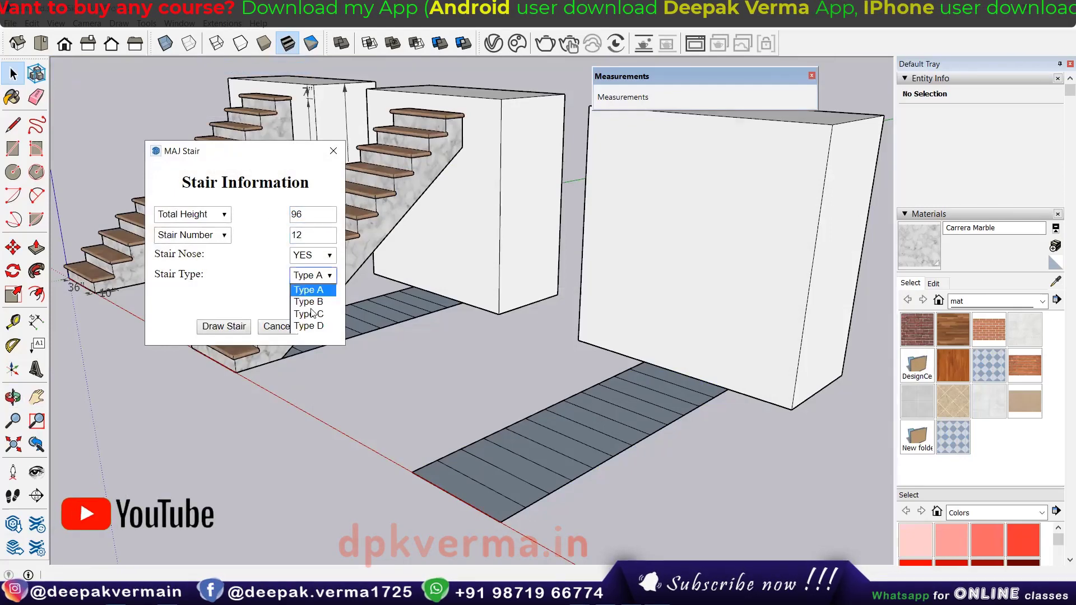
{"action": "left_click", "coordinate": [236, 329]}
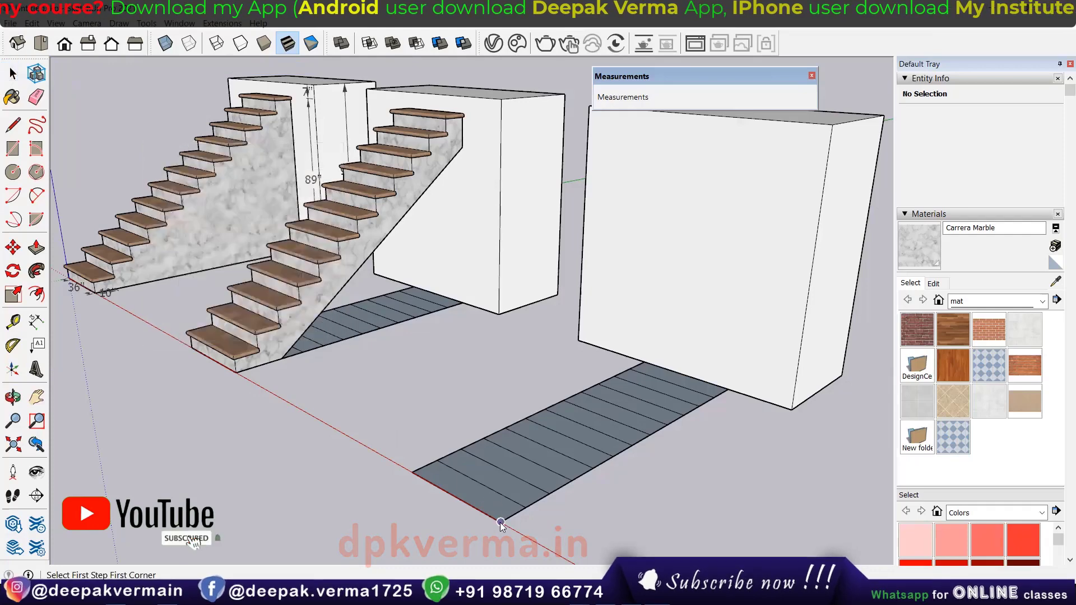
{"action": "left_click", "coordinate": [501, 522]}
{"action": "left_click", "coordinate": [413, 474]}
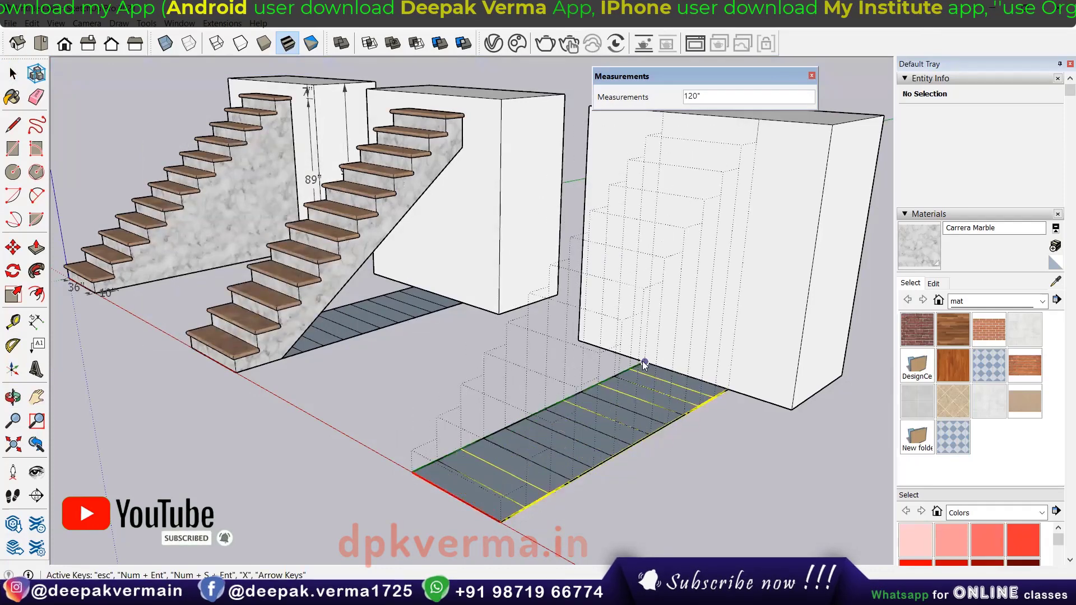
{"action": "left_click", "coordinate": [644, 362]}
Delete the solid marble stair on the right, leaving only its striped footprint
{"action": "scroll", "coordinate": [690, 376], "scroll_direction": "down", "scroll_amount": 3}
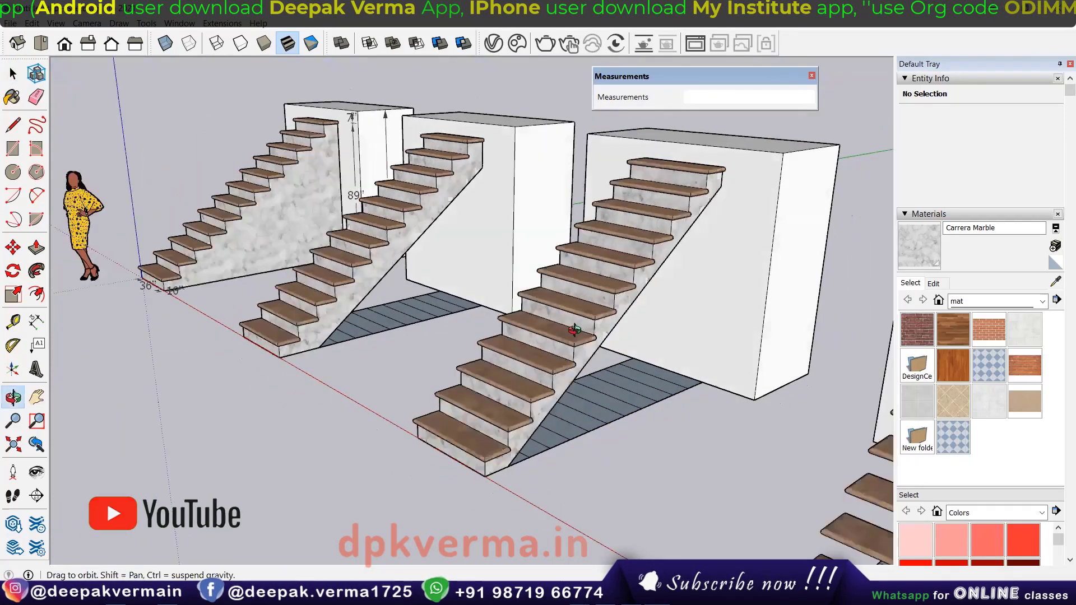
{"action": "middle_click_drag", "start_coordinate": [690, 376], "coordinate": [628, 380]}
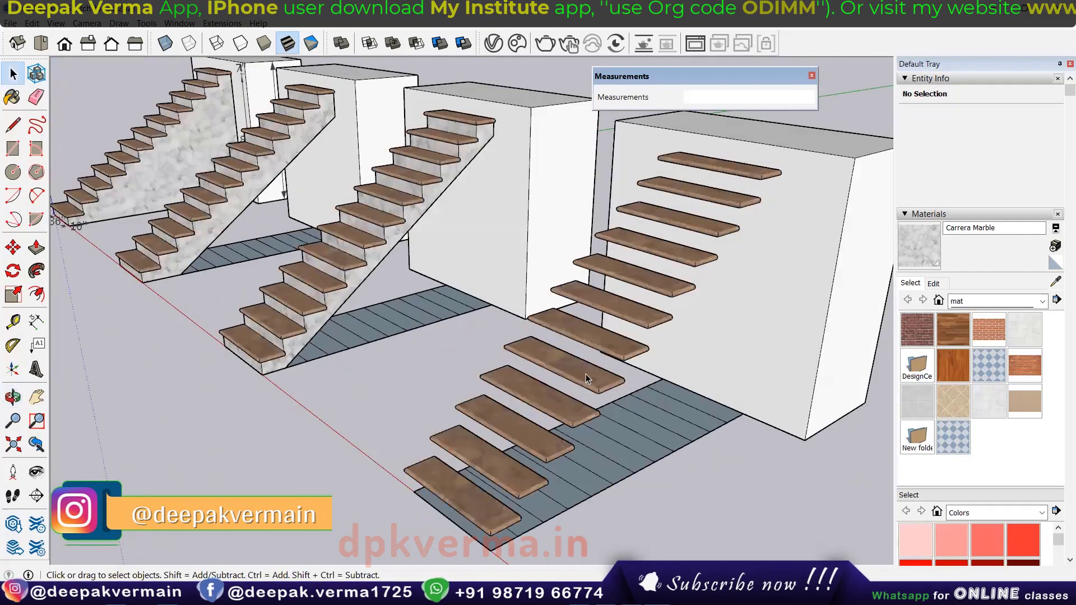
{"action": "left_click", "coordinate": [586, 378]}
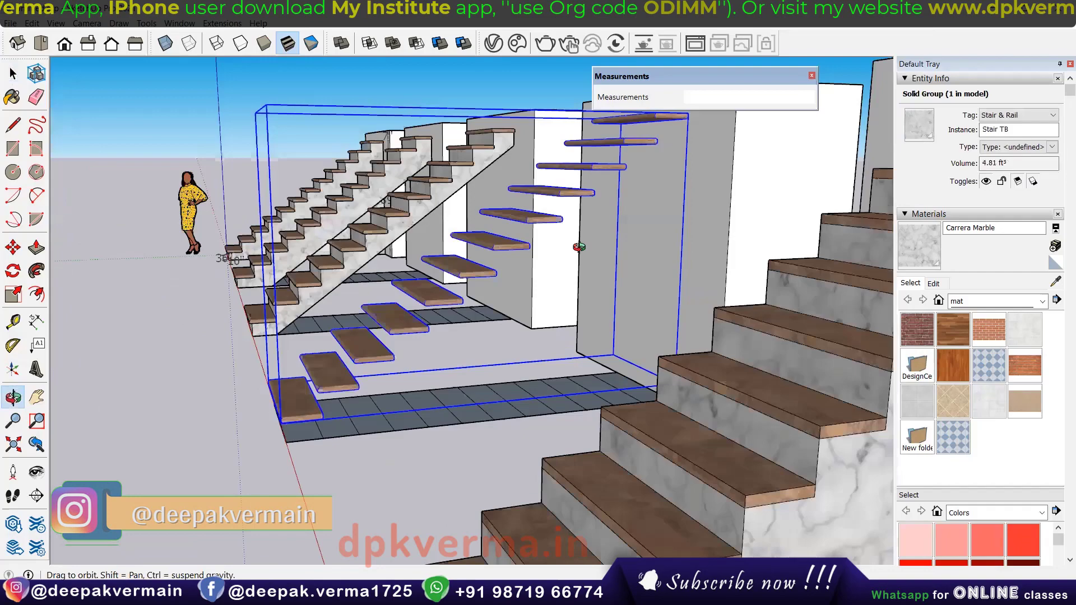
{"action": "mouse_move", "coordinate": [617, 264]}
{"action": "middle_mouse_down"}
{"action": "mouse_move", "coordinate": [638, 265]}
{"action": "mouse_move", "coordinate": [479, 212]}
{"action": "middle_mouse_up"}
{"action": "scroll", "coordinate": [626, 346], "scroll_direction": "up", "scroll_amount": 3}
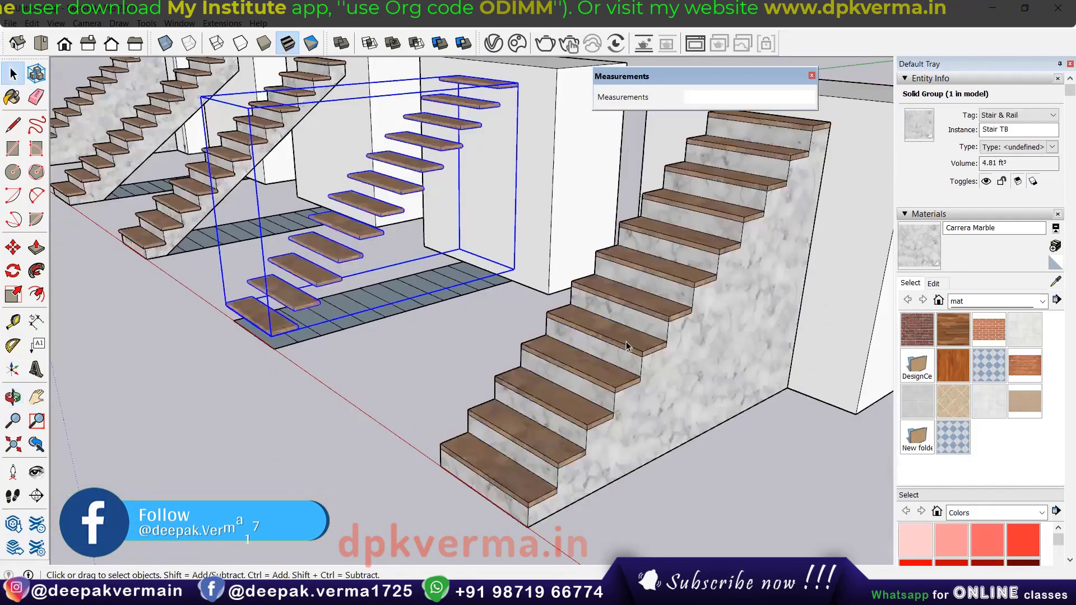
{"action": "scroll", "coordinate": [617, 392], "scroll_direction": "up", "scroll_amount": 1}
{"action": "scroll", "coordinate": [614, 405], "scroll_direction": "up", "scroll_amount": 1}
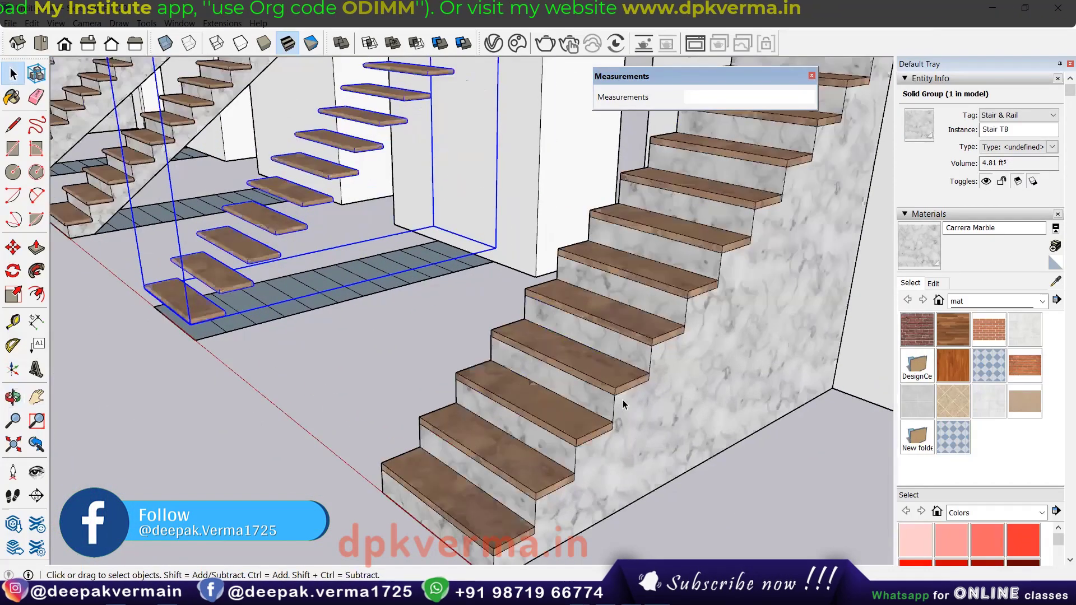
{"action": "left_click", "coordinate": [615, 339]}
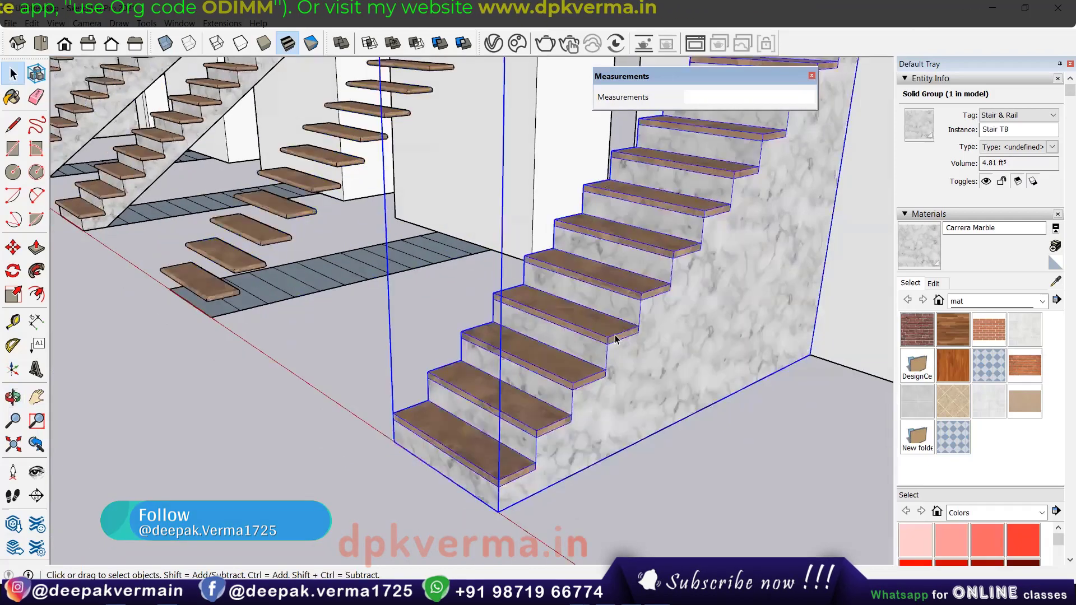
{"action": "key", "text": "Delete"}
{"action": "left_click", "coordinate": [222, 23]}
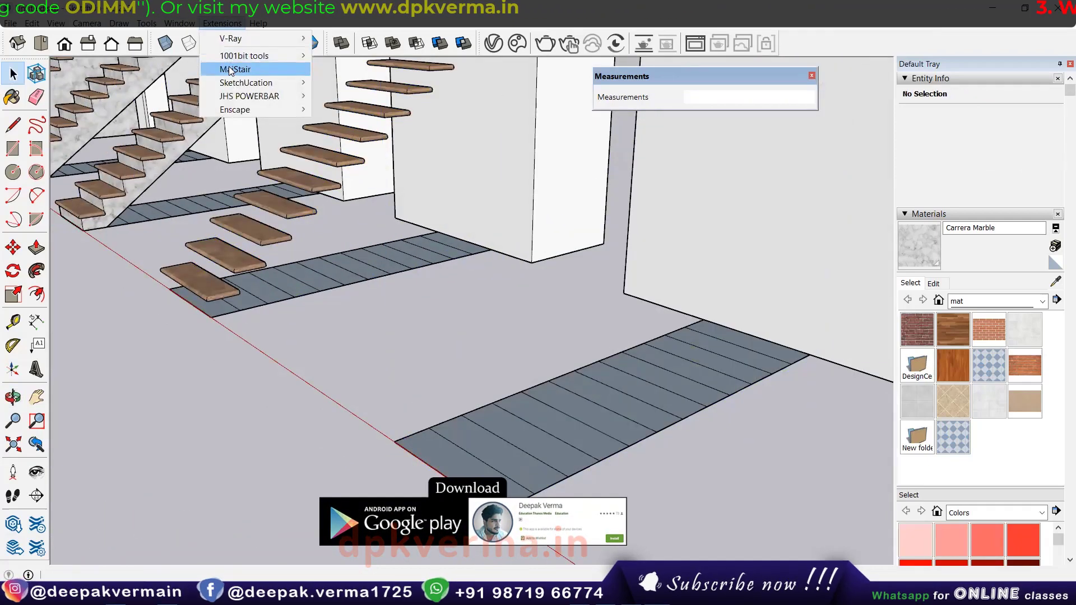
Draw a Type A MAJ Stair with height 96, 12 steps and no nosing on the footprint
{"action": "left_click", "coordinate": [235, 66]}
{"action": "double_click", "coordinate": [302, 211]}
{"action": "type", "text": "9"}
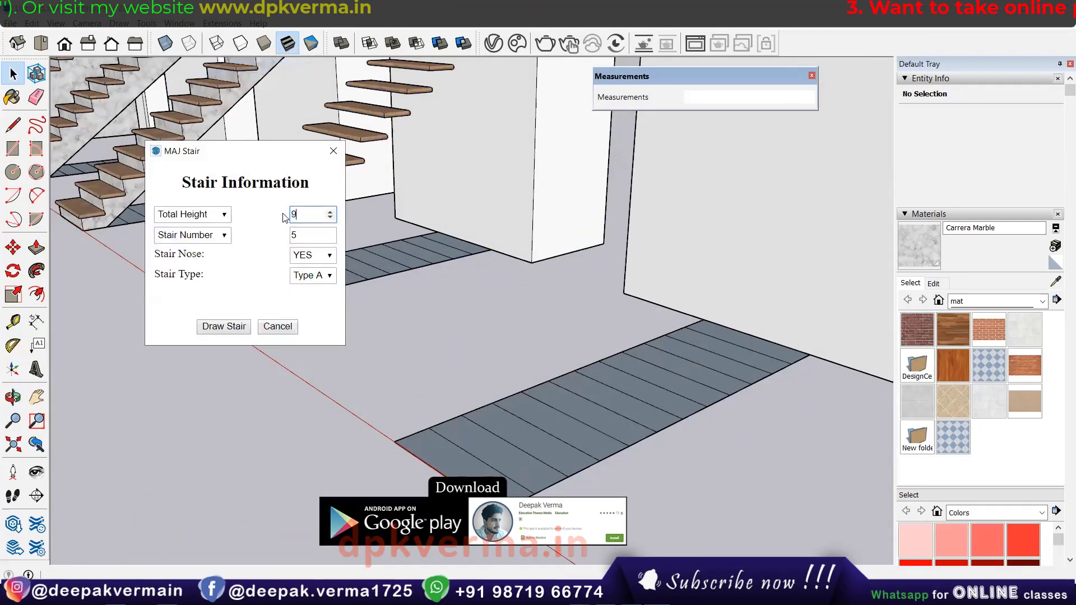
{"action": "type", "text": "6"}
{"action": "key", "text": "Tab"}
{"action": "type", "text": "12"}
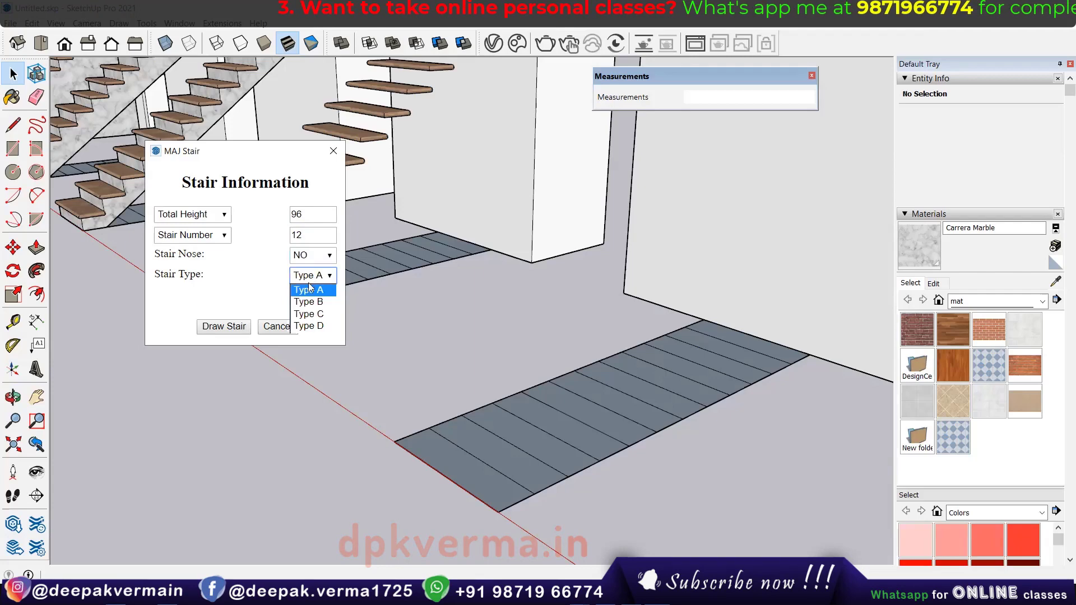
{"action": "left_click", "coordinate": [225, 328]}
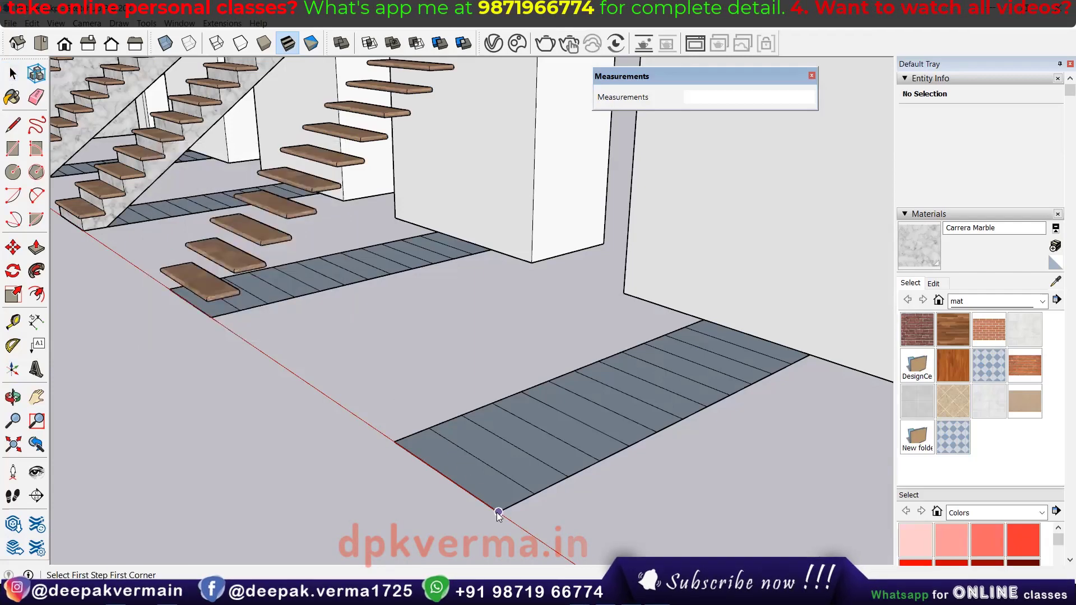
{"action": "left_click", "coordinate": [703, 320]}
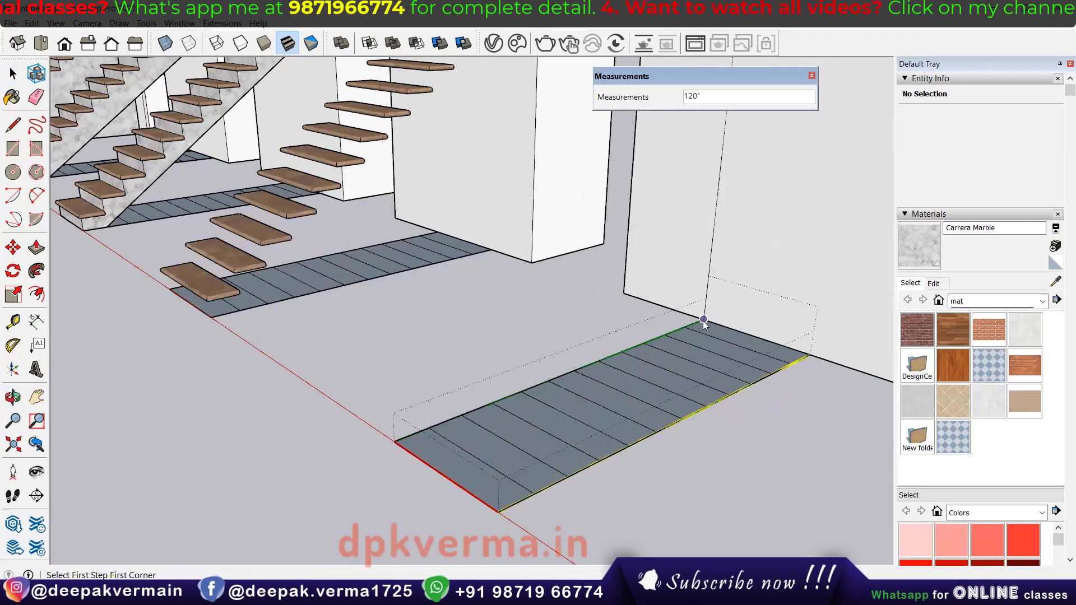
Orbit and zoom around the new Stair T8 to inspect its sloped marble underside
{"action": "middle_click_drag", "start_coordinate": [691, 345], "coordinate": [603, 410]}
{"action": "scroll", "coordinate": [604, 411], "scroll_direction": "up", "scroll_amount": 3}
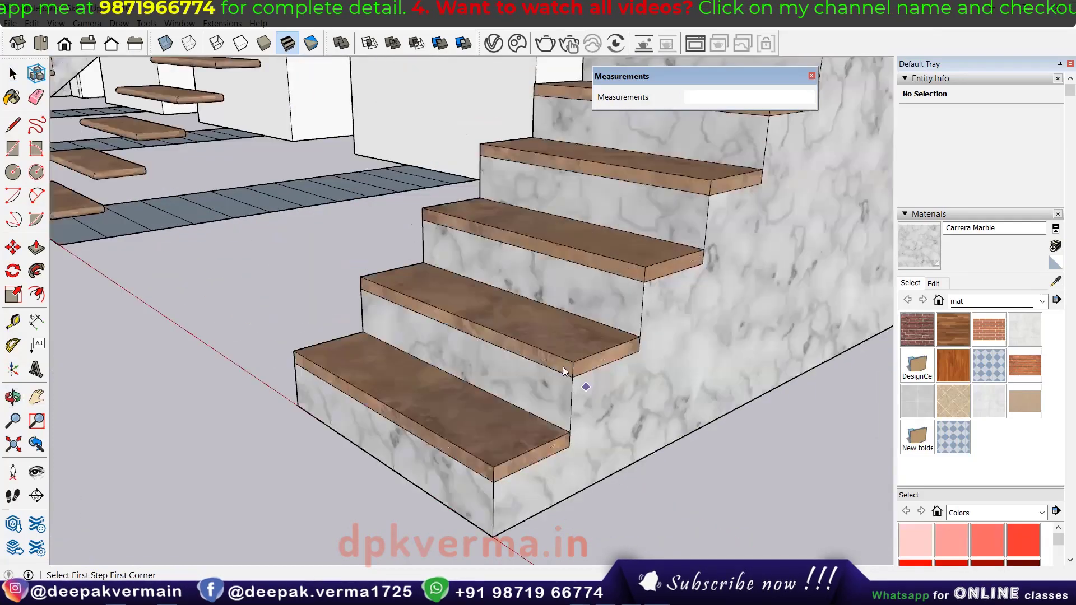
{"action": "scroll", "coordinate": [597, 378], "scroll_direction": "down", "scroll_amount": 1}
{"action": "scroll", "coordinate": [597, 377], "scroll_direction": "down", "scroll_amount": 1}
{"action": "scroll", "coordinate": [597, 378], "scroll_direction": "down", "scroll_amount": 1}
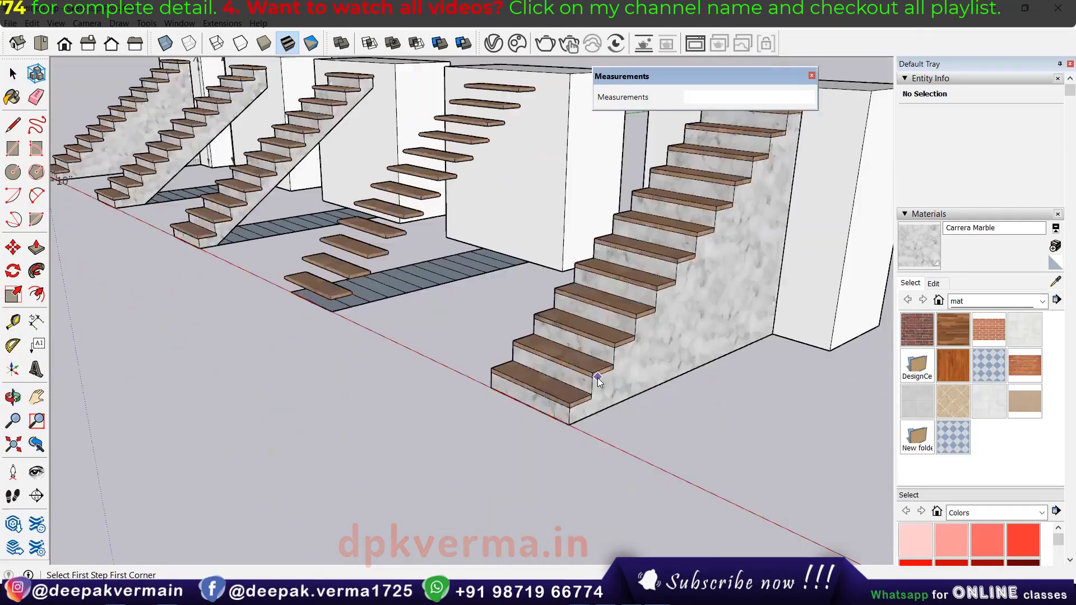
{"action": "scroll", "coordinate": [639, 363], "scroll_direction": "down", "scroll_amount": 5}
{"action": "scroll", "coordinate": [567, 345], "scroll_direction": "up", "scroll_amount": 3}
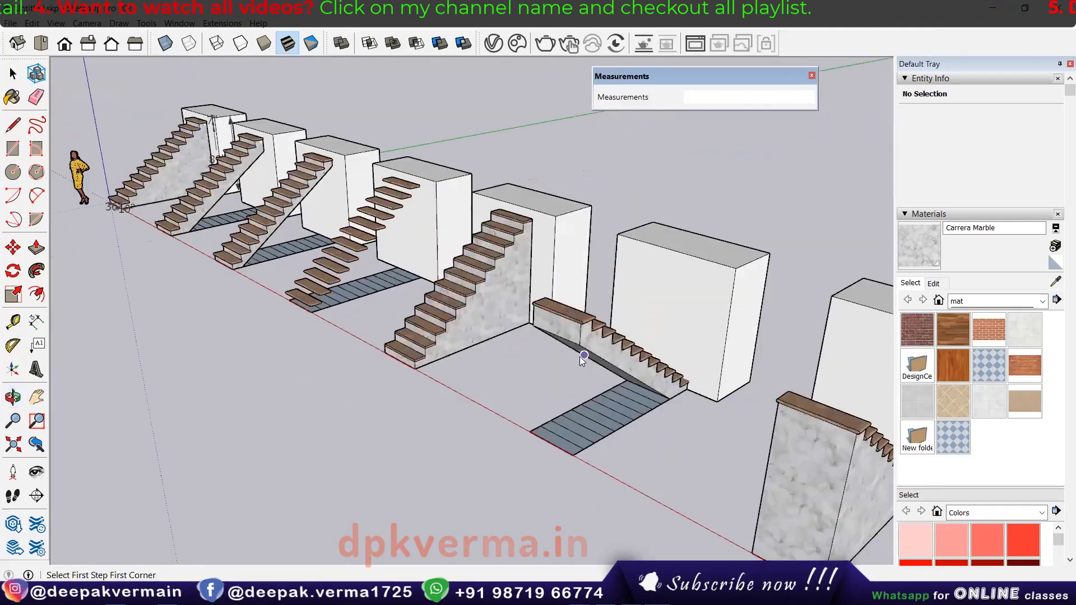
{"action": "scroll", "coordinate": [583, 359], "scroll_direction": "up", "scroll_amount": 1}
{"action": "scroll", "coordinate": [521, 430], "scroll_direction": "up", "scroll_amount": 1}
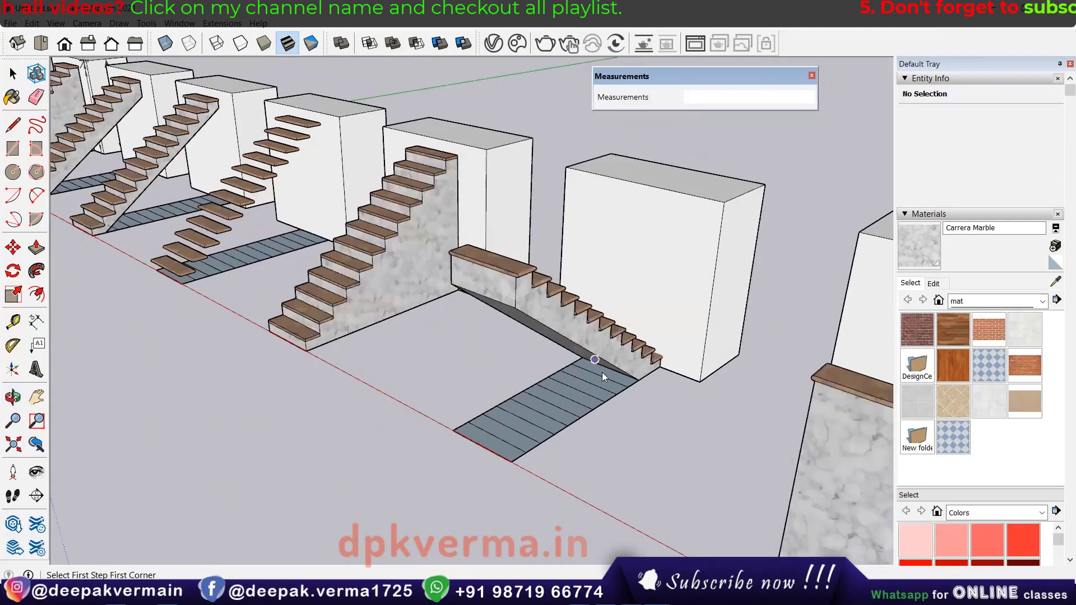
{"action": "middle_click_drag", "start_coordinate": [529, 391], "coordinate": [538, 320]}
Delete the odd stair on the next footprint
{"action": "key", "text": "space"}
{"action": "left_click", "coordinate": [538, 320]}
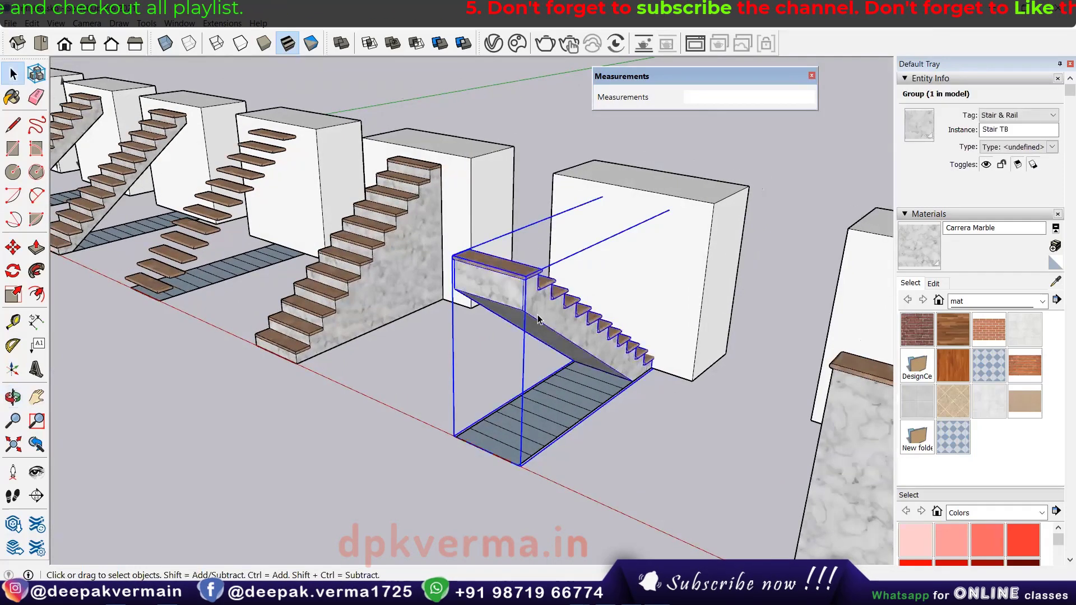
{"action": "key", "text": "Delete"}
Draw a 96-inch, 12-step nosed Type A MAJ Stair between the strip's two corners
{"action": "left_click", "coordinate": [222, 23]}
{"action": "left_click", "coordinate": [235, 68]}
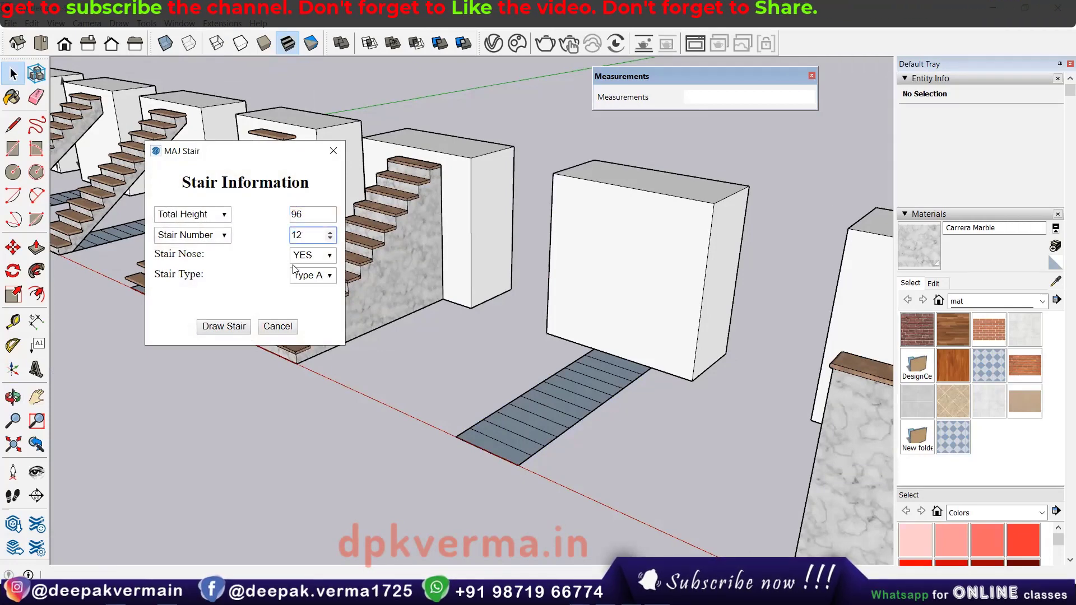
{"action": "left_click", "coordinate": [307, 278]}
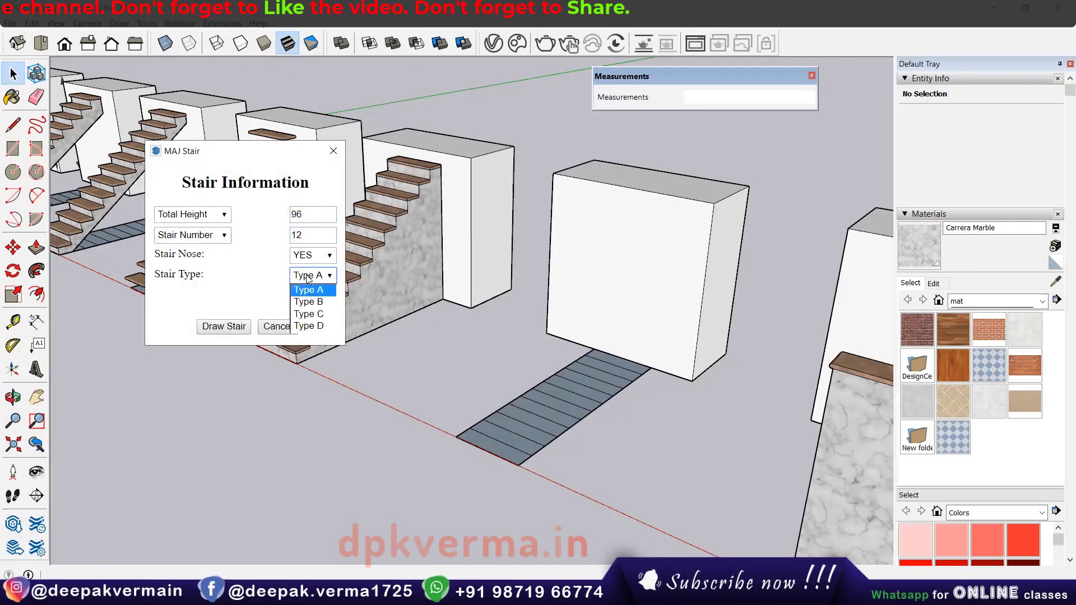
{"action": "left_click", "coordinate": [218, 327]}
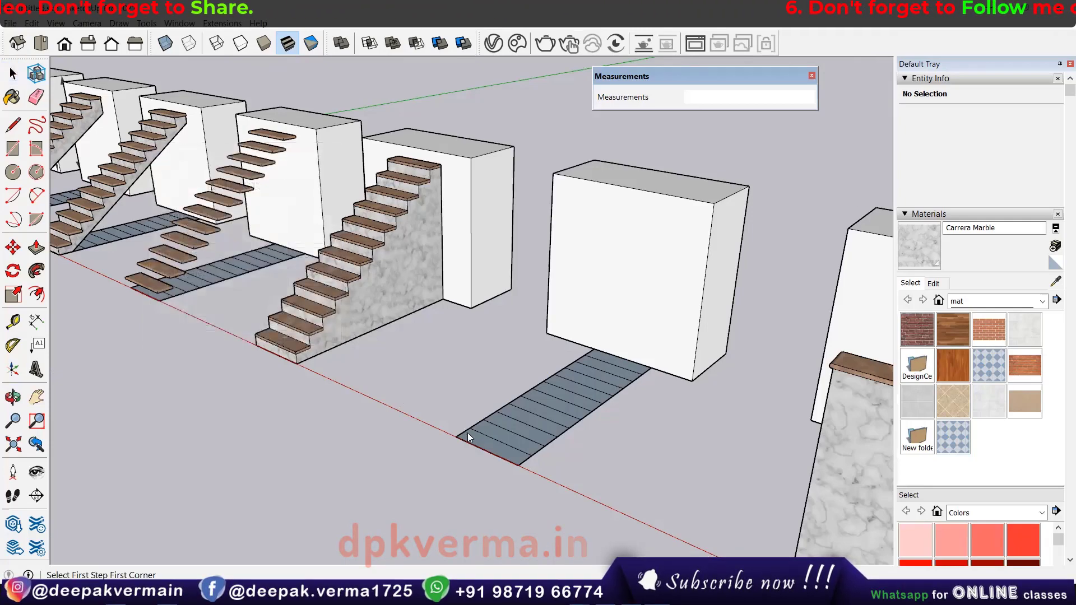
{"action": "scroll", "coordinate": [467, 433], "scroll_direction": "up", "scroll_amount": 3}
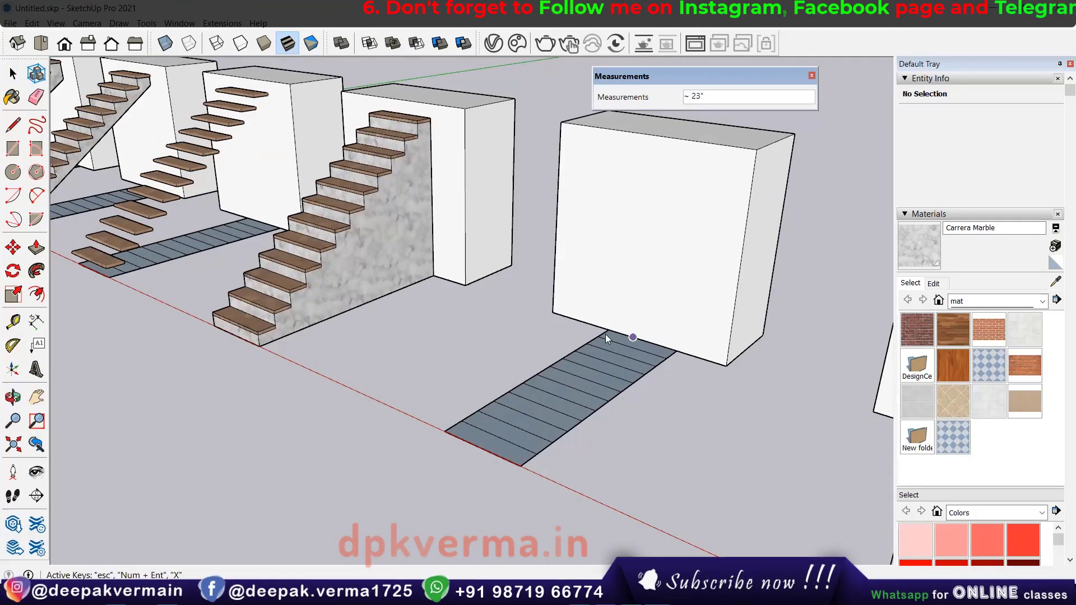
{"action": "left_click", "coordinate": [606, 334]}
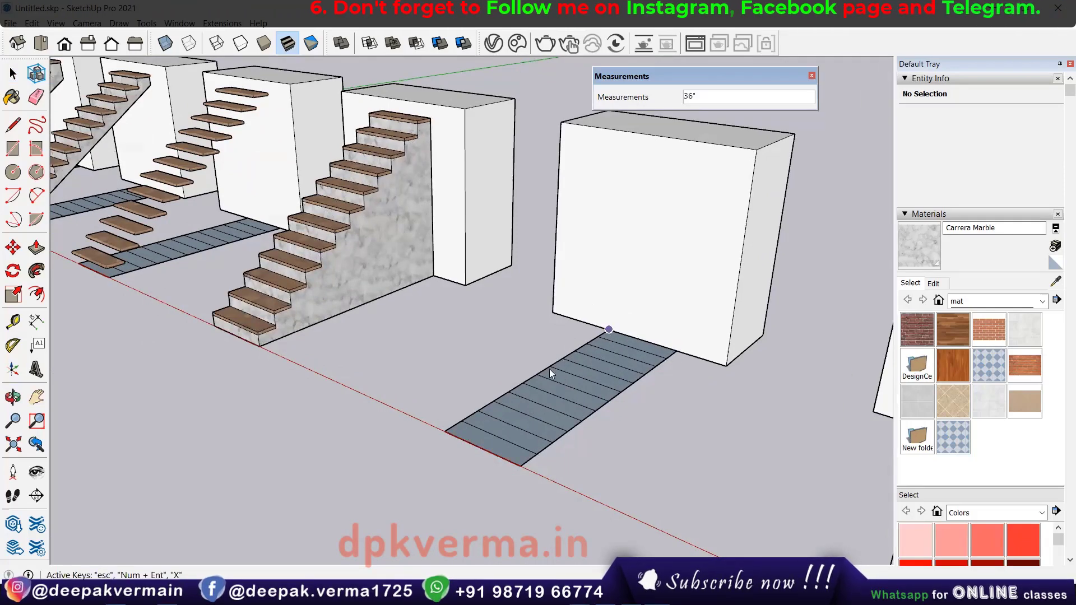
{"action": "left_click", "coordinate": [446, 430]}
{"action": "middle_click_drag", "start_coordinate": [560, 387], "coordinate": [536, 402]}
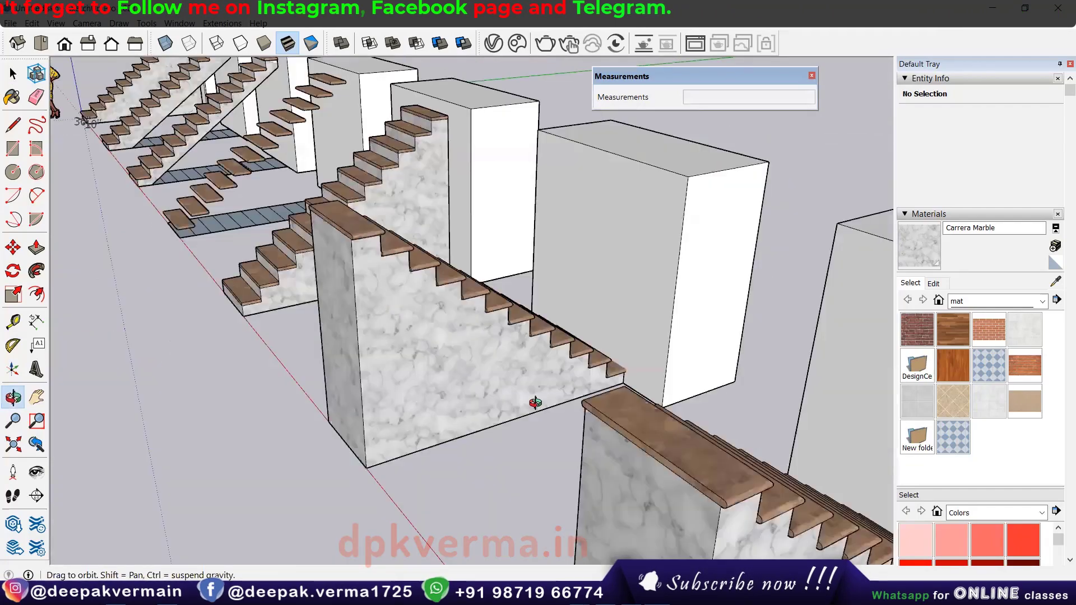
{"action": "middle_click_drag", "start_coordinate": [641, 405], "coordinate": [533, 313]}
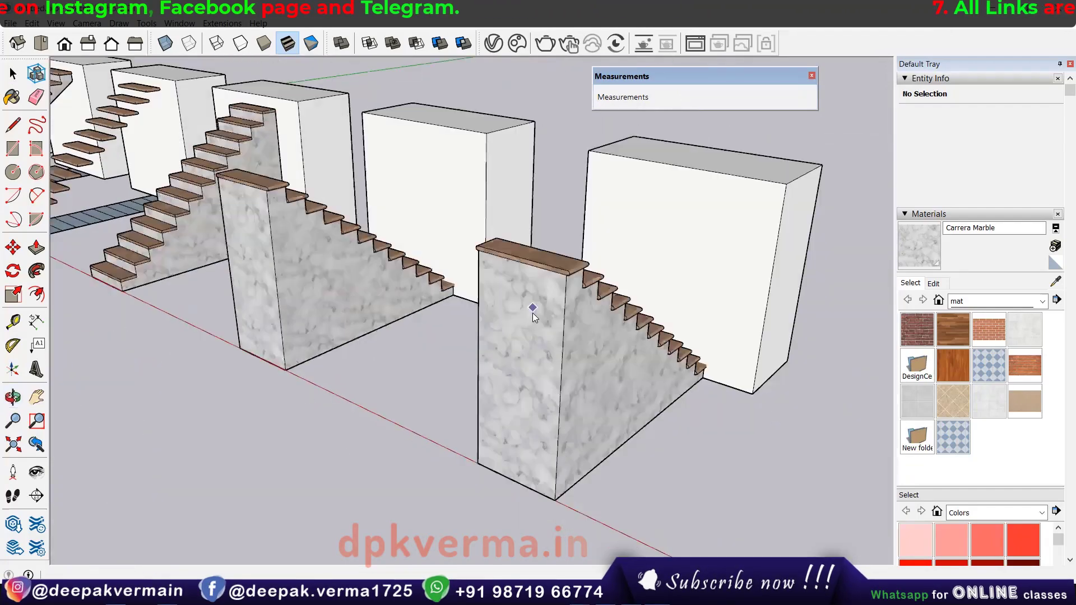
Undo the last stair and set MAJ Stair to 96 total height, 12 steps, nosed
{"action": "key", "text": "ctrl+z"}
{"action": "key", "text": "space"}
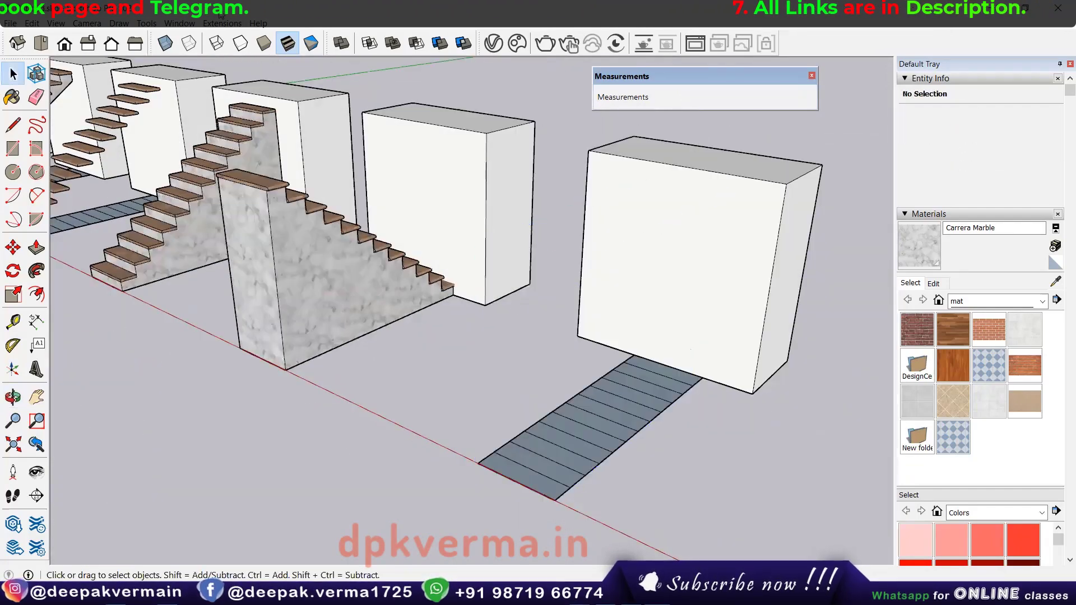
{"action": "left_click", "coordinate": [222, 23]}
{"action": "left_click", "coordinate": [235, 69]}
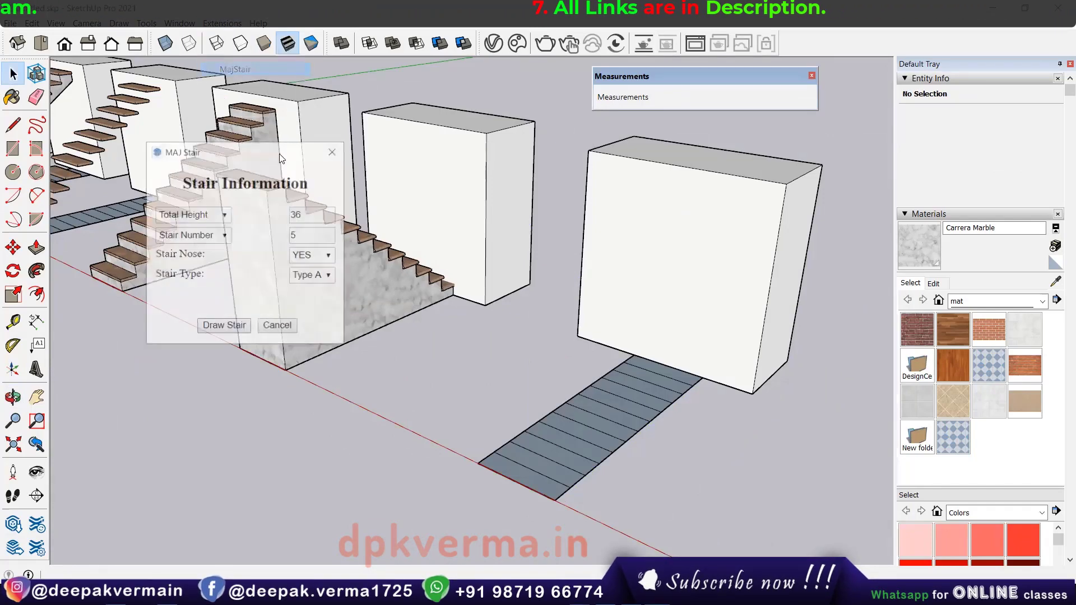
{"action": "double_click", "coordinate": [310, 212]}
{"action": "type", "text": "96"}
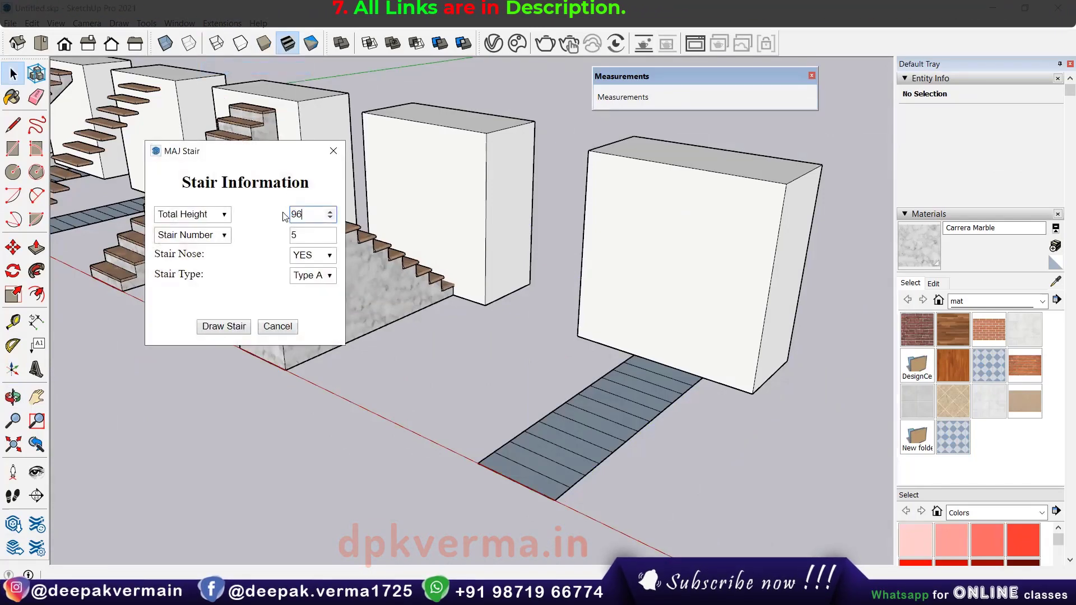
{"action": "double_click", "coordinate": [303, 235]}
{"action": "type", "text": "12"}
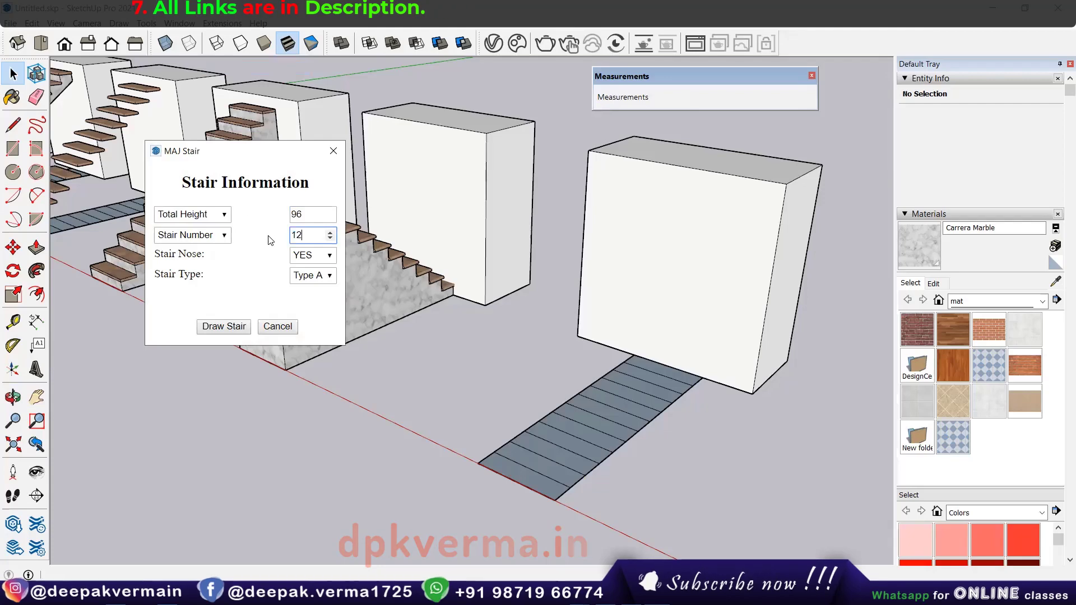
{"action": "left_click", "coordinate": [313, 255]}
{"action": "left_click", "coordinate": [316, 275]}
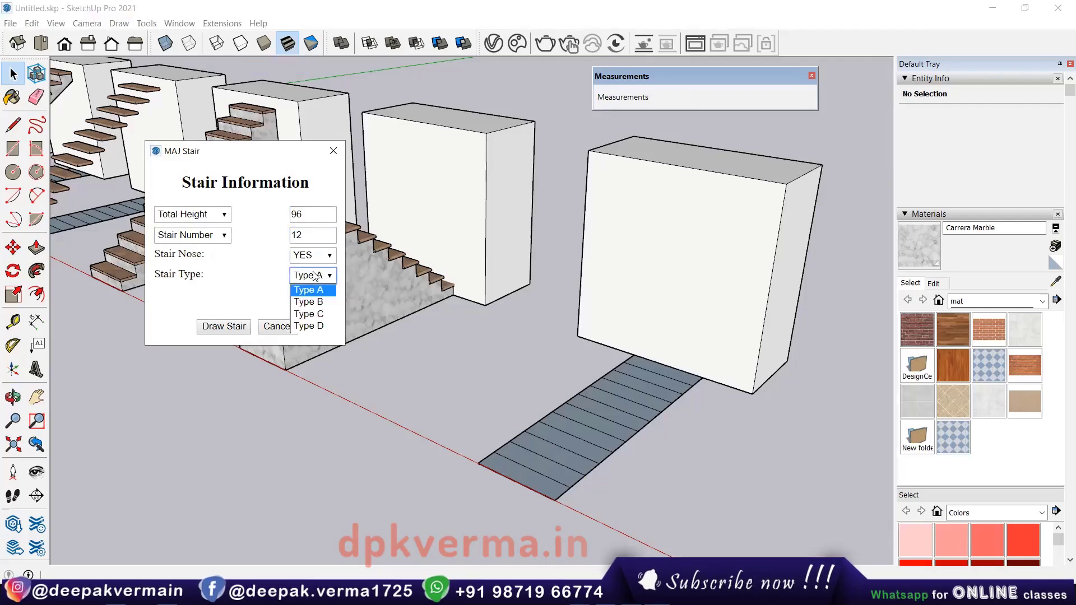
{"action": "left_click", "coordinate": [232, 327]}
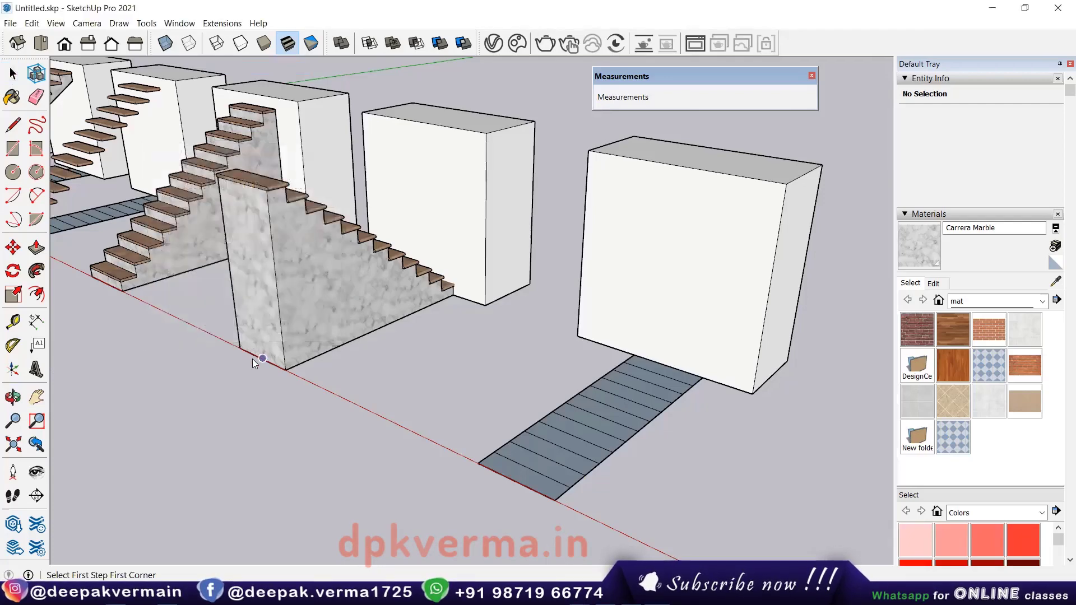
Place the stair on the striped footprint, flipped so its high end faces front
{"action": "scroll", "coordinate": [547, 479], "scroll_direction": "down", "scroll_amount": 2}
{"action": "scroll", "coordinate": [515, 473], "scroll_direction": "down", "scroll_amount": 1}
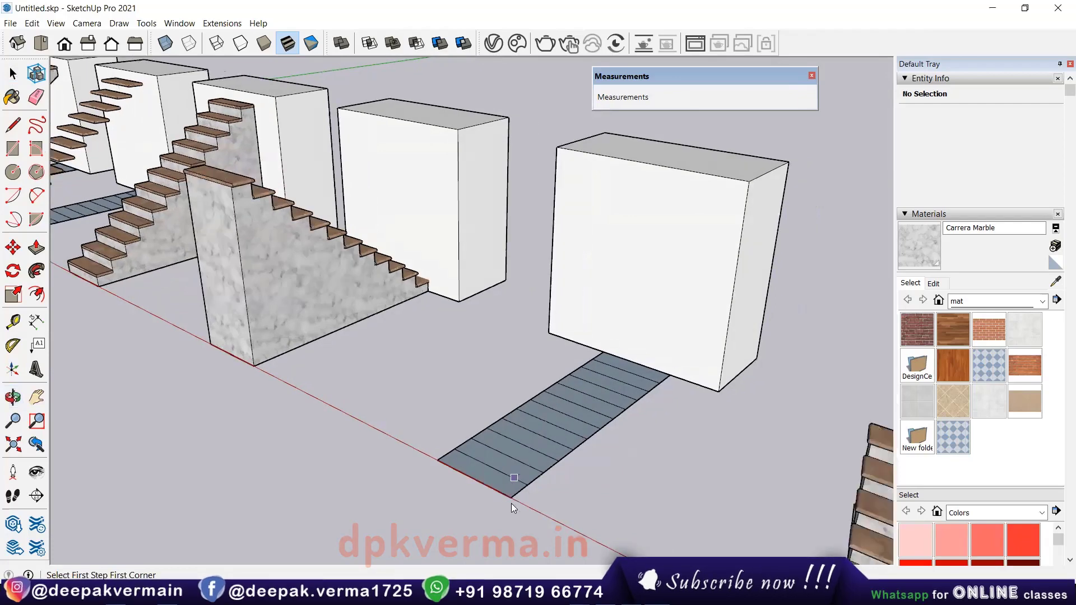
{"action": "left_click", "coordinate": [511, 504]}
{"action": "scroll", "coordinate": [454, 481], "scroll_direction": "up", "scroll_amount": 3}
{"action": "left_click", "coordinate": [429, 458]}
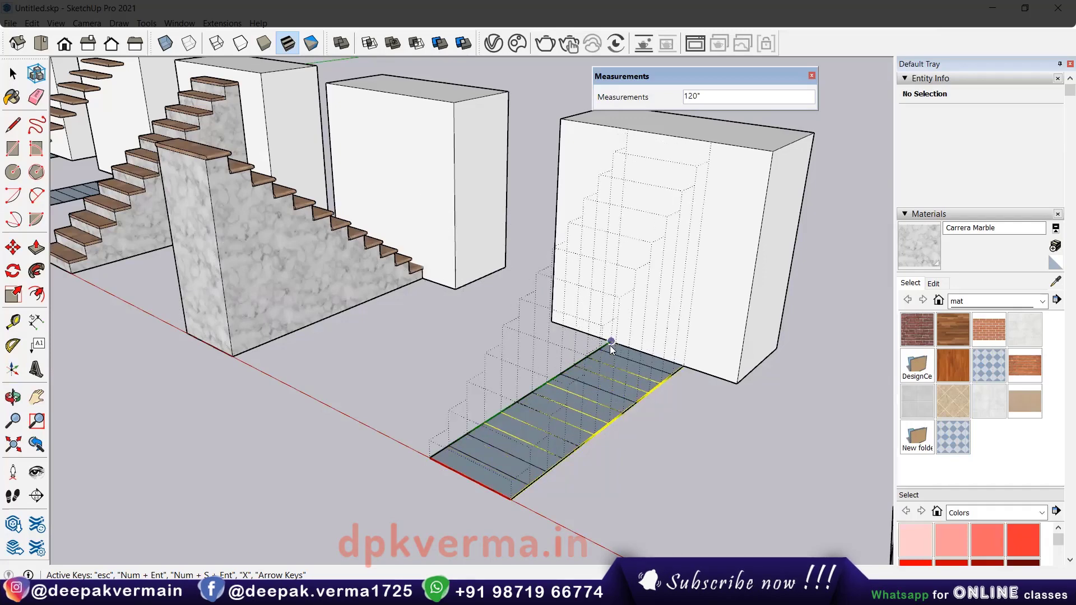
{"action": "key", "text": "x"}
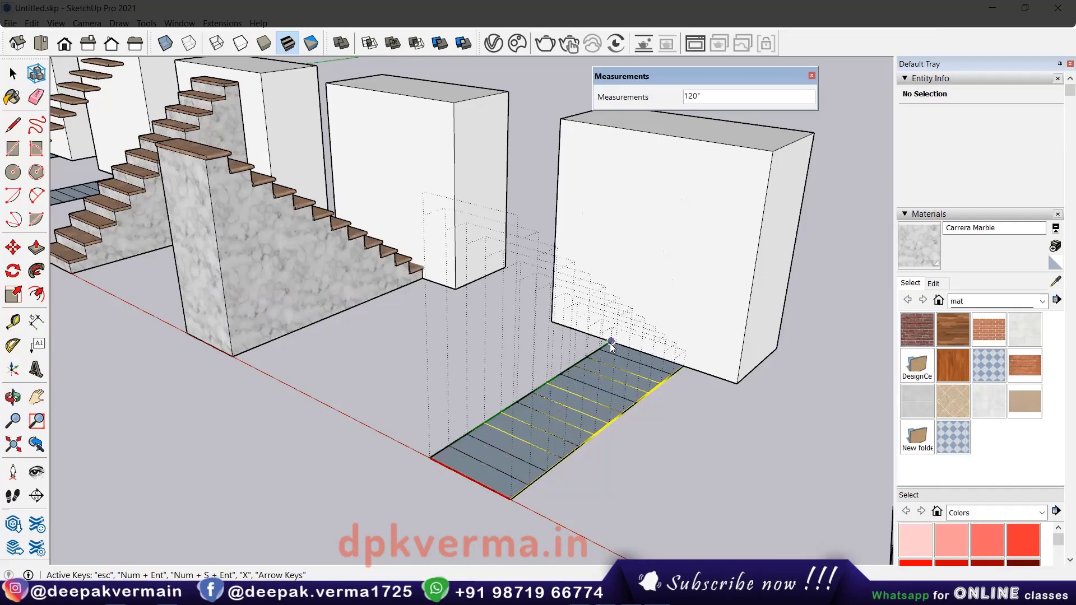
{"action": "left_click", "coordinate": [613, 348]}
{"action": "mouse_move", "coordinate": [644, 421]}
{"action": "middle_mouse_down"}
{"action": "mouse_move", "coordinate": [424, 392]}
{"action": "mouse_move", "coordinate": [681, 405]}
{"action": "middle_mouse_up"}
{"action": "scroll", "coordinate": [569, 400], "scroll_direction": "down", "scroll_amount": 1}
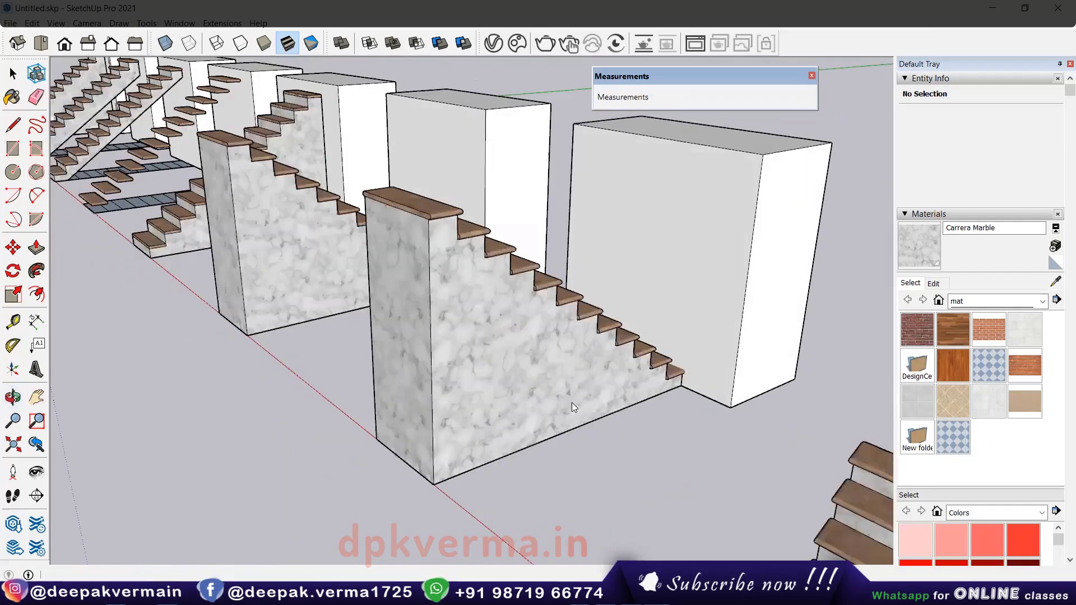
{"action": "scroll", "coordinate": [569, 400], "scroll_direction": "down", "scroll_amount": 1}
{"action": "scroll", "coordinate": [534, 371], "scroll_direction": "down", "scroll_amount": 1}
Delete the wrongly oriented front stair and view the empty footprint
{"action": "left_click", "coordinate": [535, 371]}
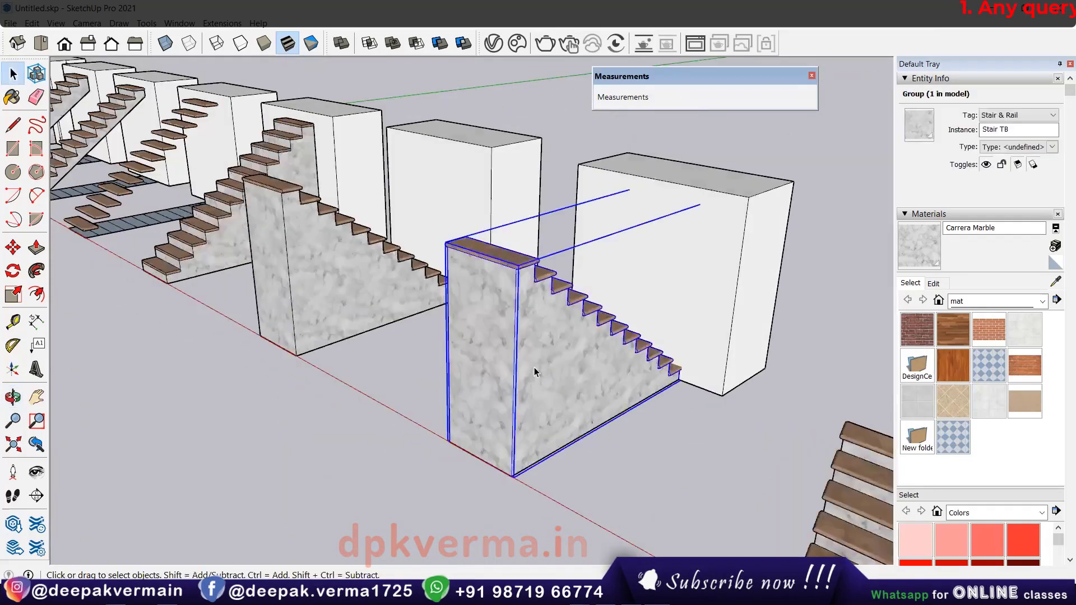
{"action": "key", "text": "Delete"}
{"action": "scroll", "coordinate": [530, 438], "scroll_direction": "up", "scroll_amount": 3}
{"action": "middle_click_drag", "start_coordinate": [536, 442], "coordinate": [561, 395]}
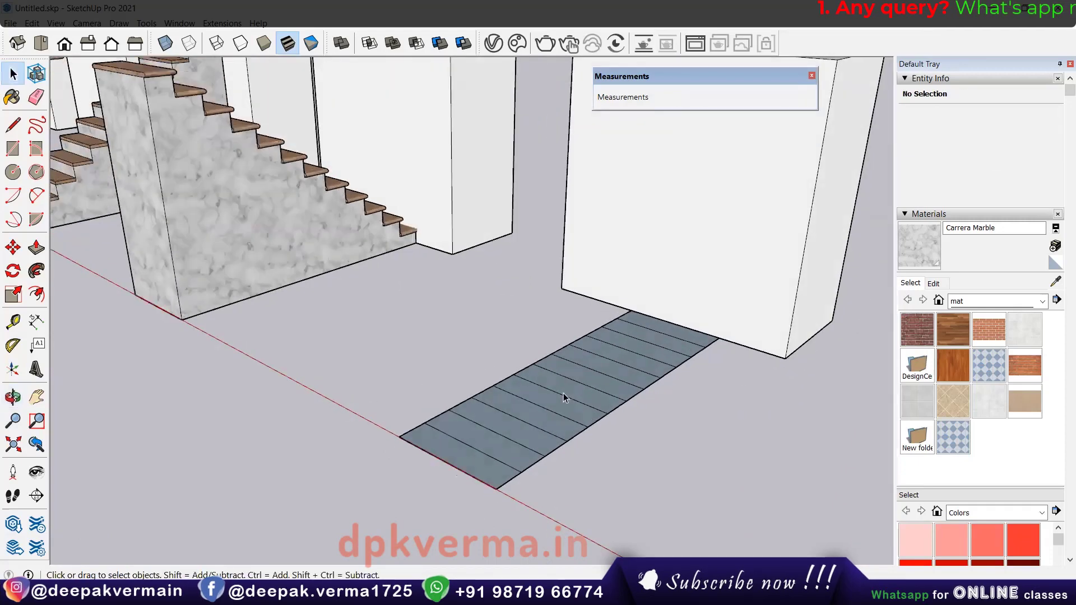
{"action": "key", "text": "space"}
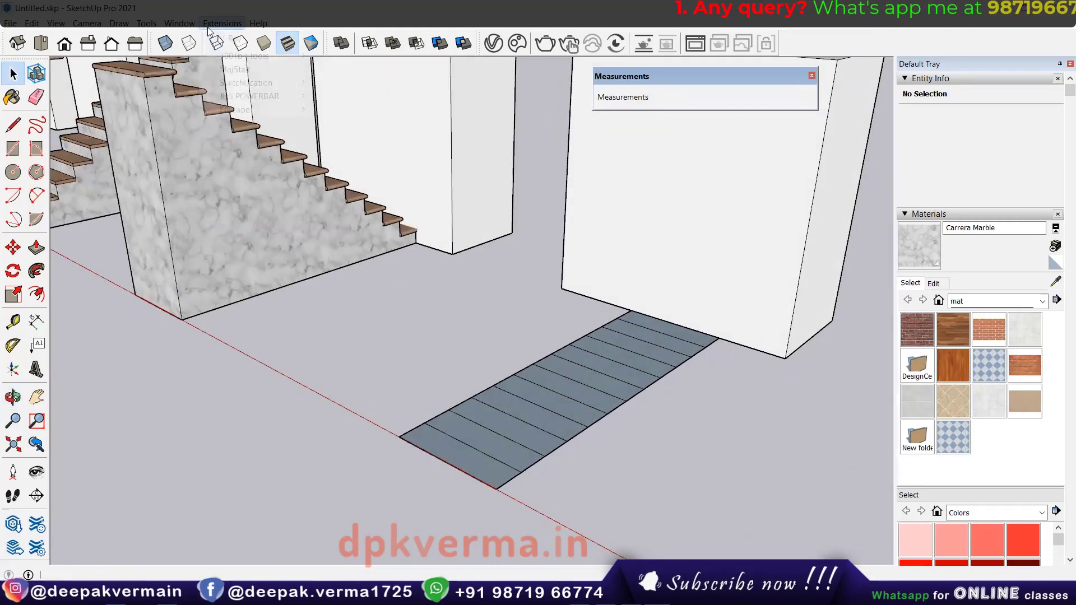
Set MAJ Stair to 96-inch total height and 12 steps
{"action": "left_click", "coordinate": [222, 23]}
{"action": "left_click", "coordinate": [235, 67]}
{"action": "double_click", "coordinate": [310, 213]}
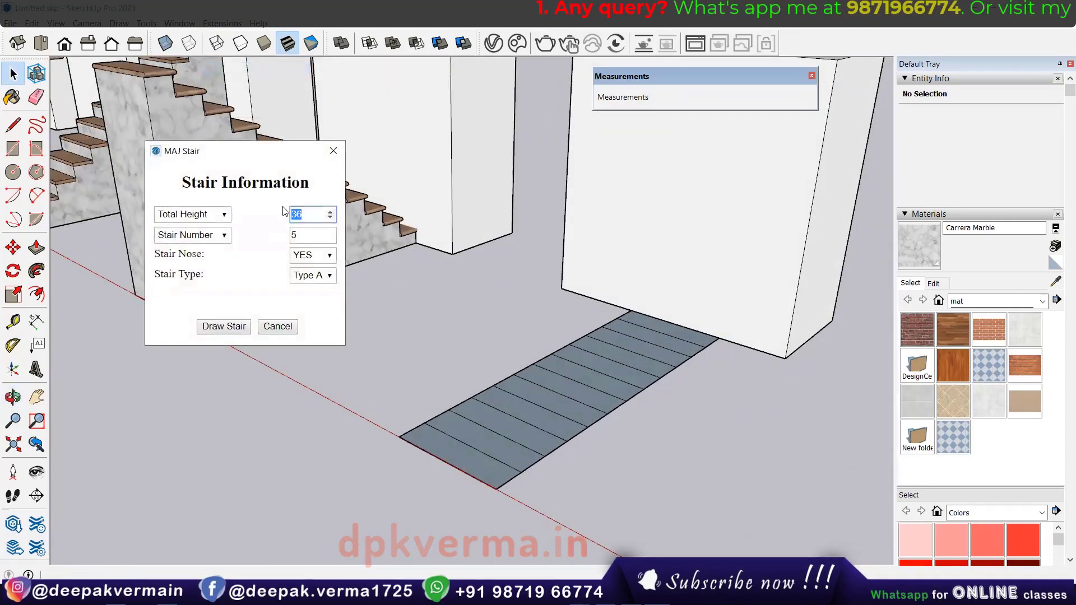
{"action": "type", "text": "96"}
{"action": "double_click", "coordinate": [306, 235]}
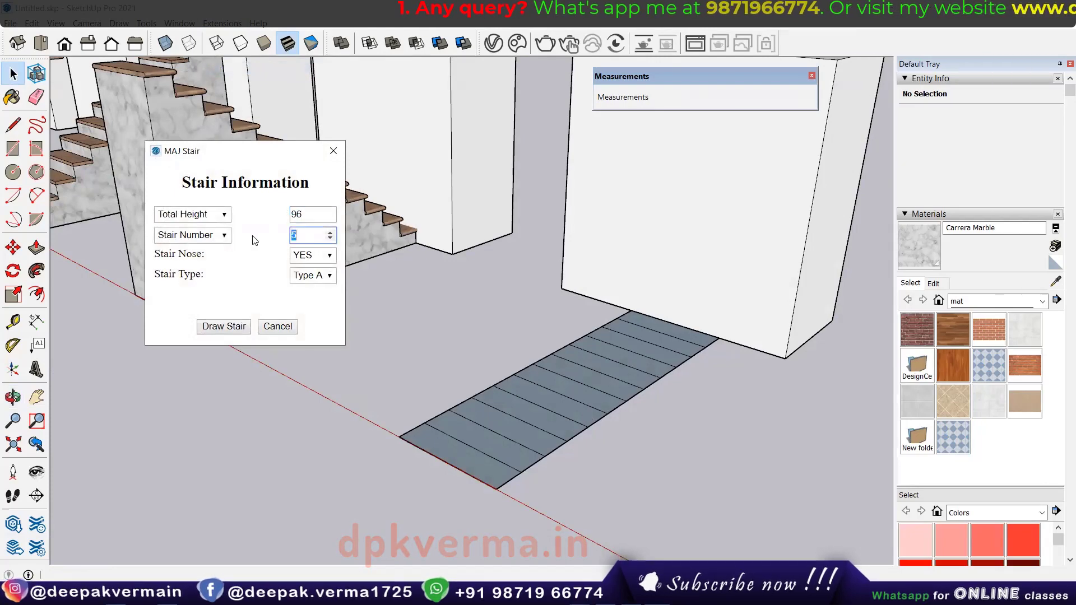
{"action": "type", "text": "12"}
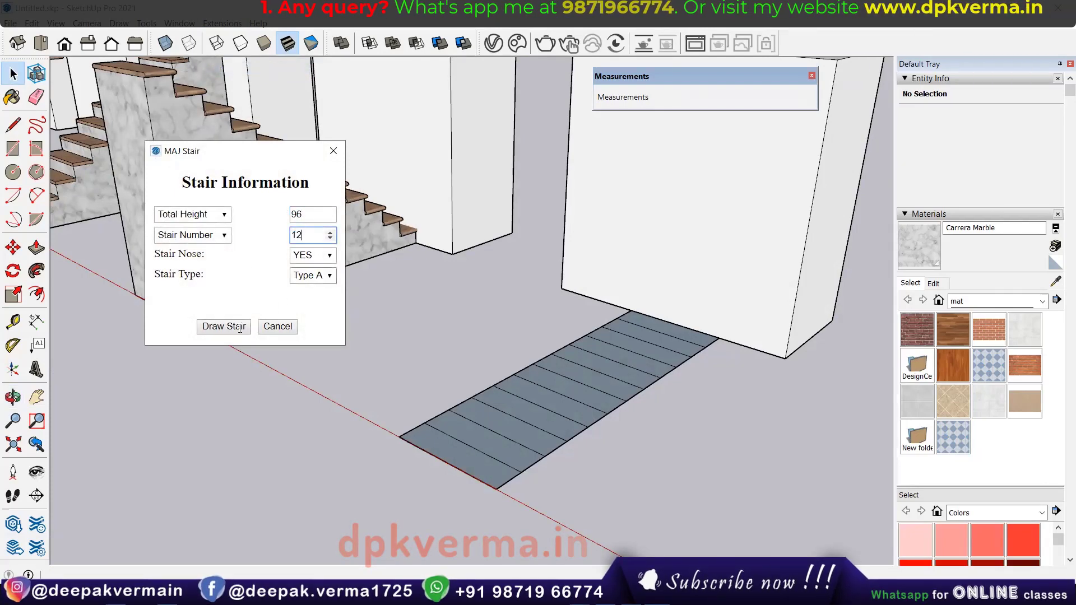
{"action": "left_click", "coordinate": [223, 327]}
Place the stair on the footprint so it climbs toward the wall block
{"action": "middle_click_drag", "start_coordinate": [440, 473], "coordinate": [421, 466], "text": "shift"}
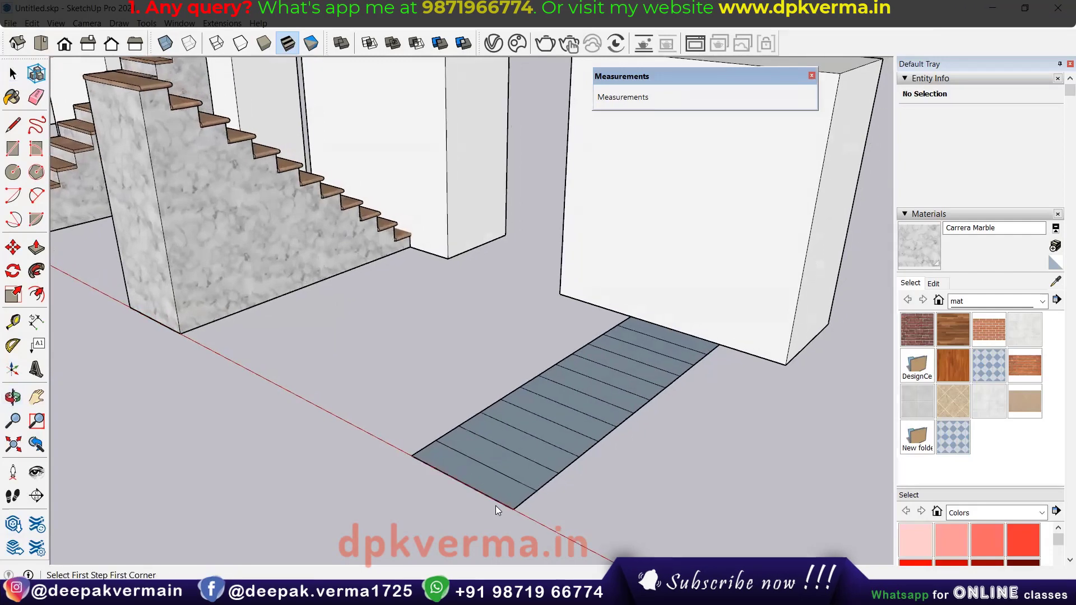
{"action": "left_click", "coordinate": [413, 456]}
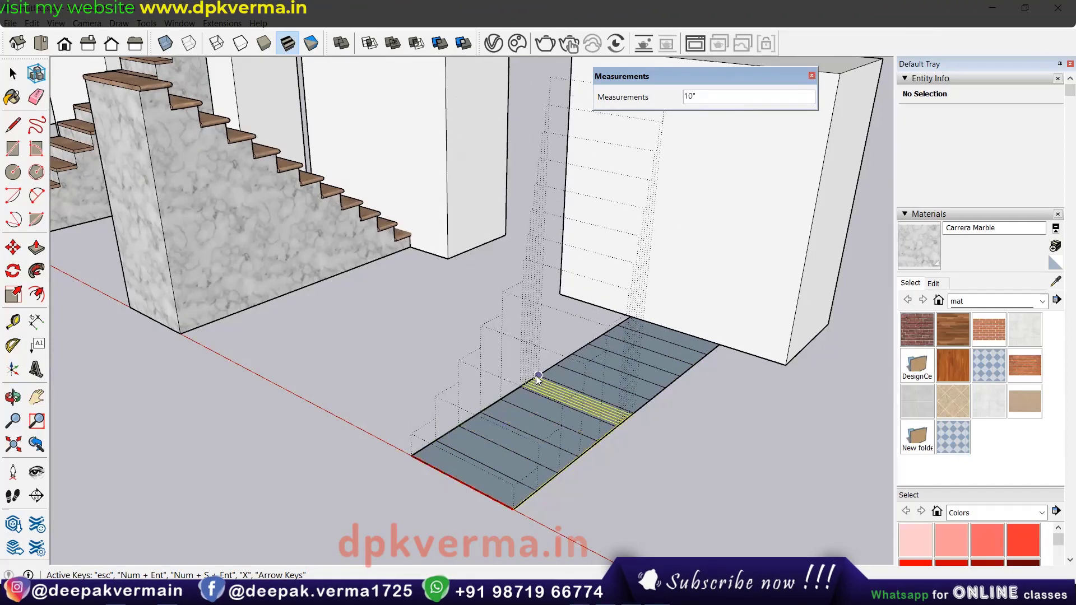
{"action": "left_click", "coordinate": [631, 321]}
{"action": "scroll", "coordinate": [629, 343], "scroll_direction": "up", "scroll_amount": 1}
{"action": "scroll", "coordinate": [629, 343], "scroll_direction": "up", "scroll_amount": 1}
Delete the newly drawn staircase
{"action": "scroll", "coordinate": [629, 343], "scroll_direction": "up", "scroll_amount": 1}
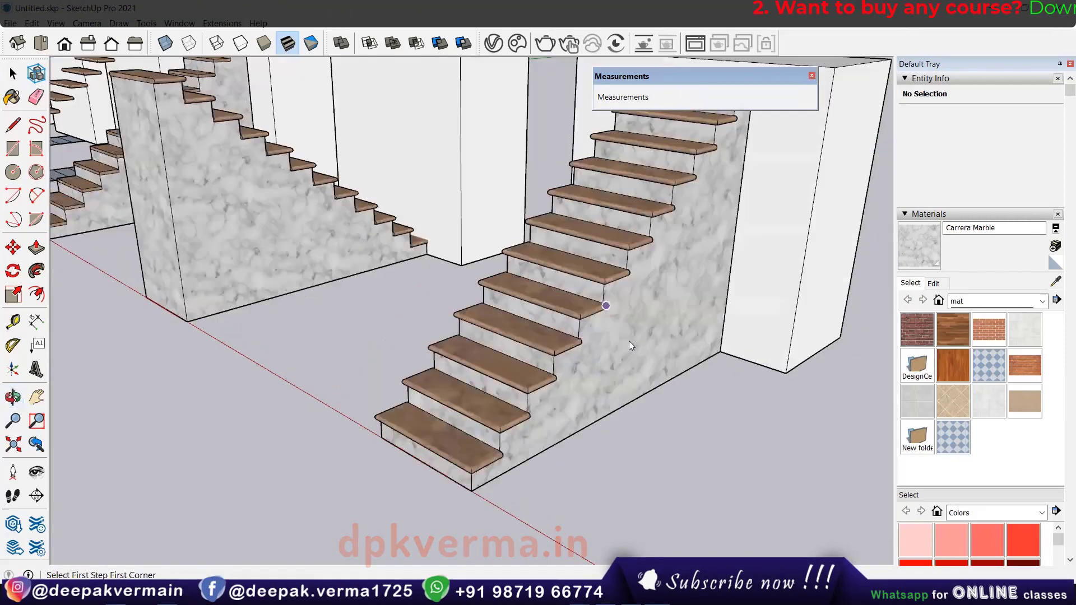
{"action": "scroll", "coordinate": [628, 341], "scroll_direction": "down", "scroll_amount": 1}
{"action": "scroll", "coordinate": [650, 351], "scroll_direction": "down", "scroll_amount": 1}
{"action": "key", "text": "space"}
{"action": "left_click", "coordinate": [665, 314]}
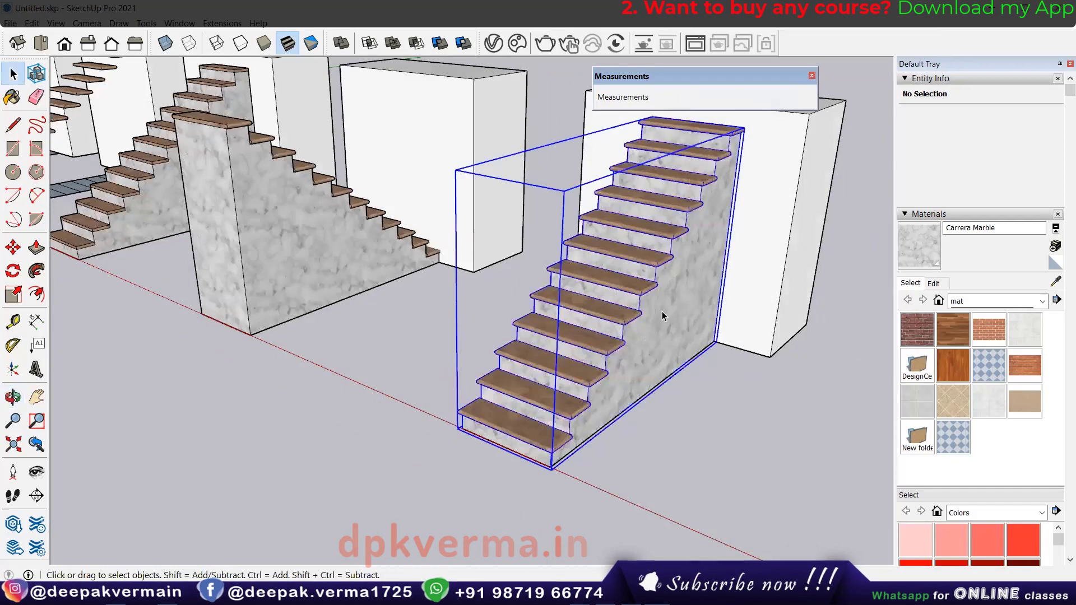
{"action": "key", "text": "Delete"}
Reopen MAJ Stair with 12 entered and stair Type A kept
{"action": "left_click", "coordinate": [174, 23]}
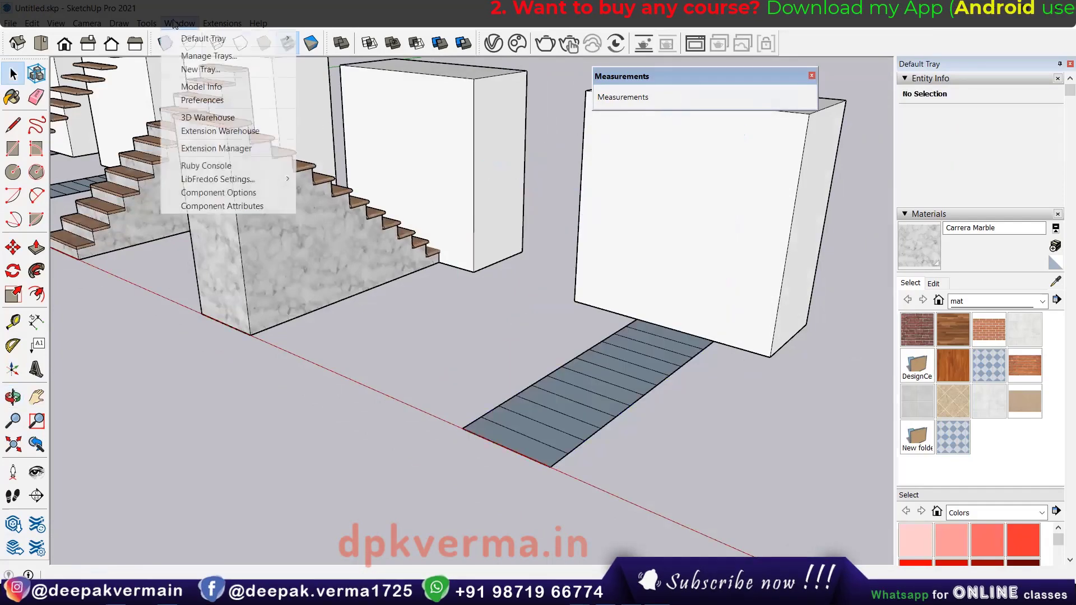
{"action": "left_click", "coordinate": [235, 55]}
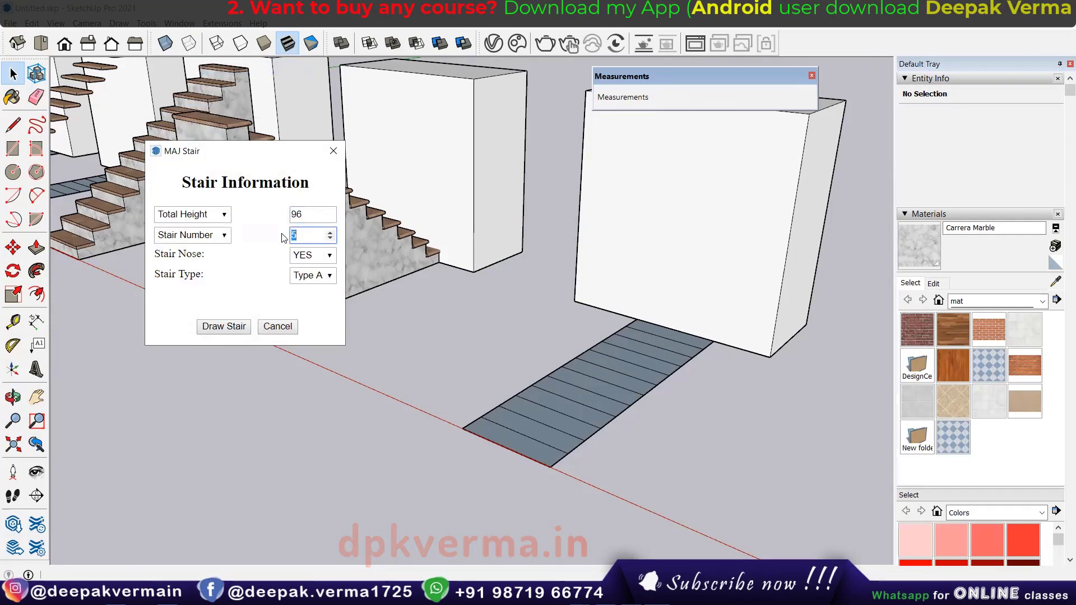
{"action": "type", "text": "12"}
{"action": "left_click", "coordinate": [311, 276]}
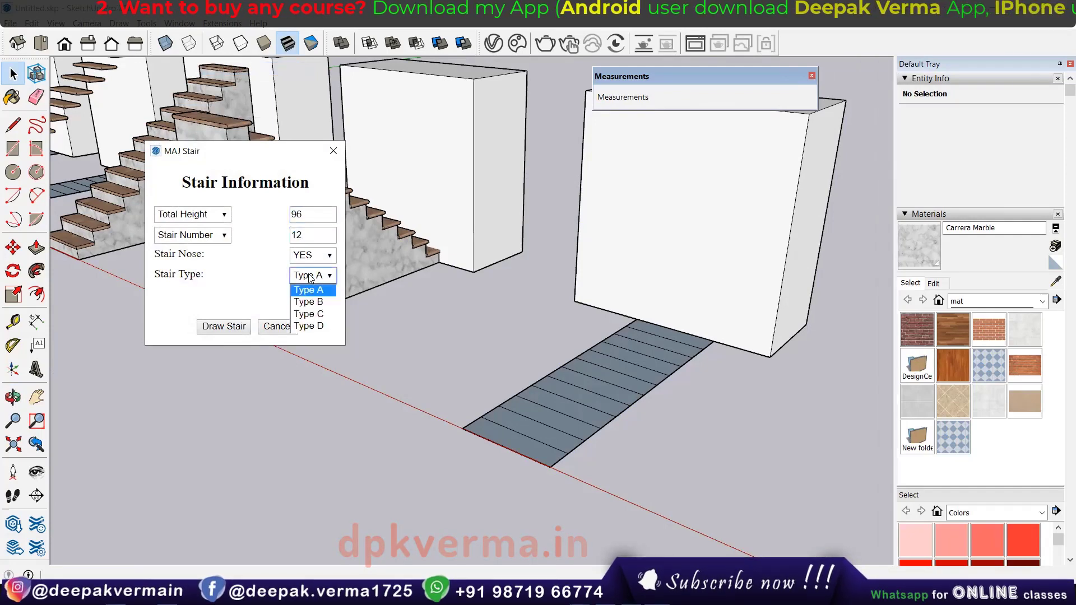
{"action": "left_click", "coordinate": [309, 290]}
{"action": "left_click", "coordinate": [224, 326]}
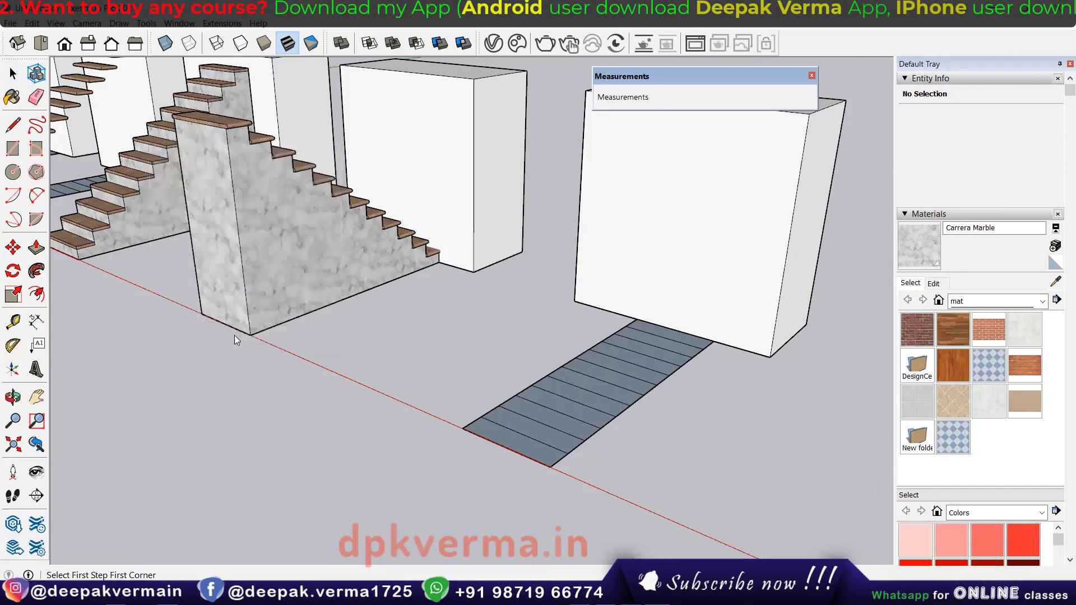
Place the stair on the footprint's front corners with 11 steps, against the wall block
{"action": "left_click", "coordinate": [550, 466]}
{"action": "left_click", "coordinate": [464, 431]}
{"action": "type", "text": "11"}
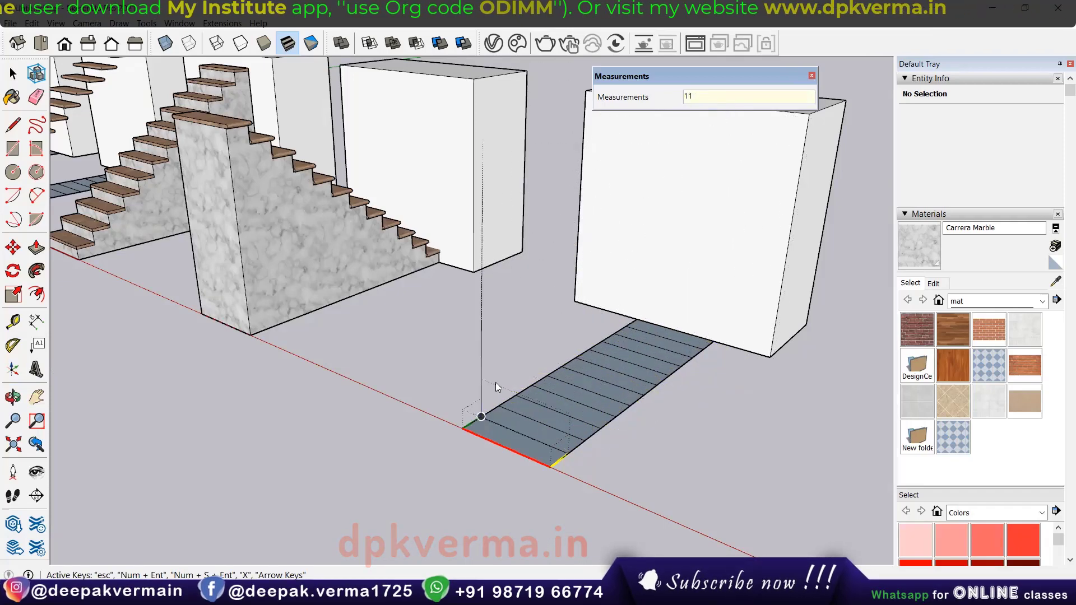
{"action": "key", "text": "Return"}
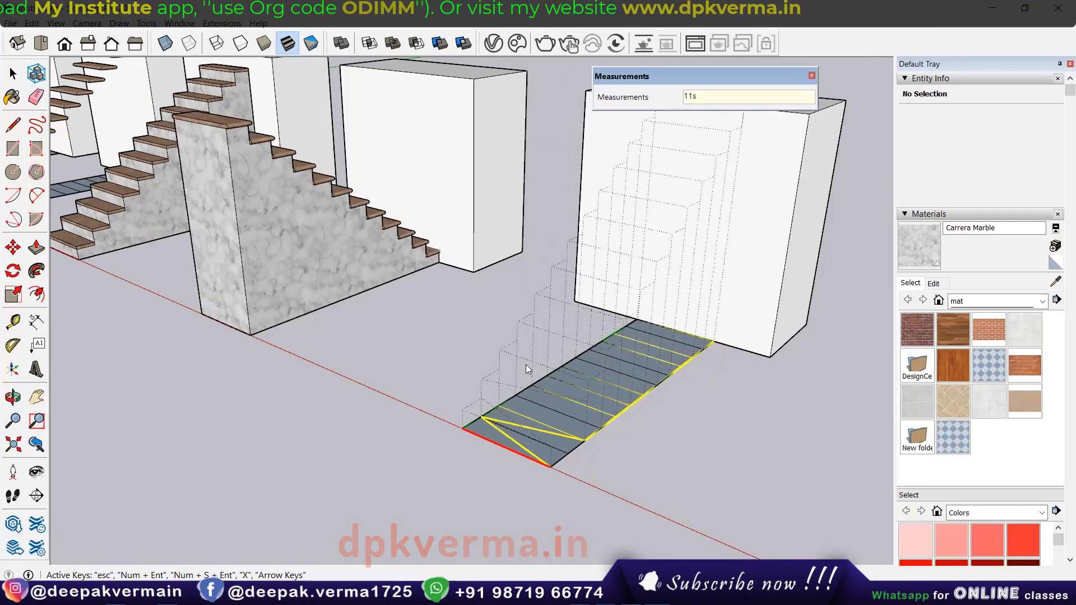
{"action": "left_click", "coordinate": [601, 395]}
{"action": "key", "text": "o"}
{"action": "left_click_drag", "start_coordinate": [599, 393], "coordinate": [534, 363]}
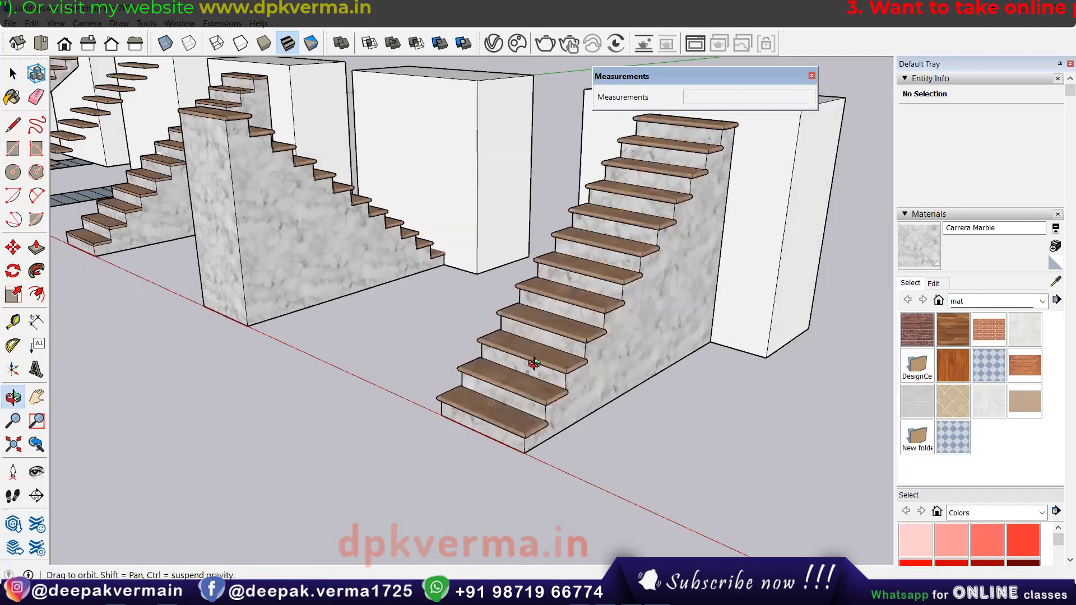
{"action": "middle_click_drag", "start_coordinate": [534, 363], "coordinate": [608, 397]}
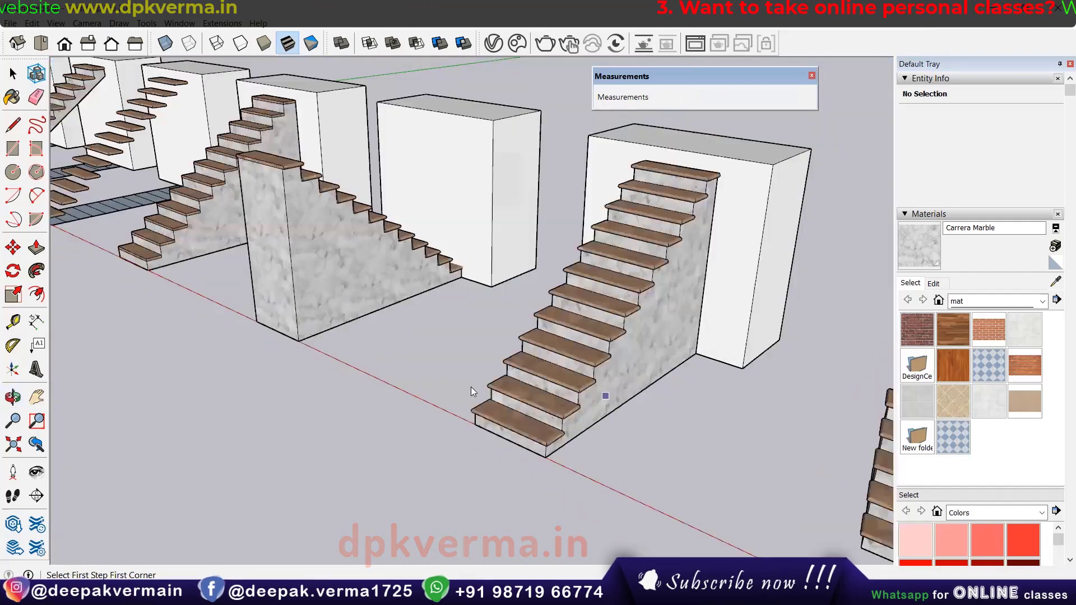
Delete the central staircase
{"action": "scroll", "coordinate": [511, 403], "scroll_direction": "up", "scroll_amount": 2}
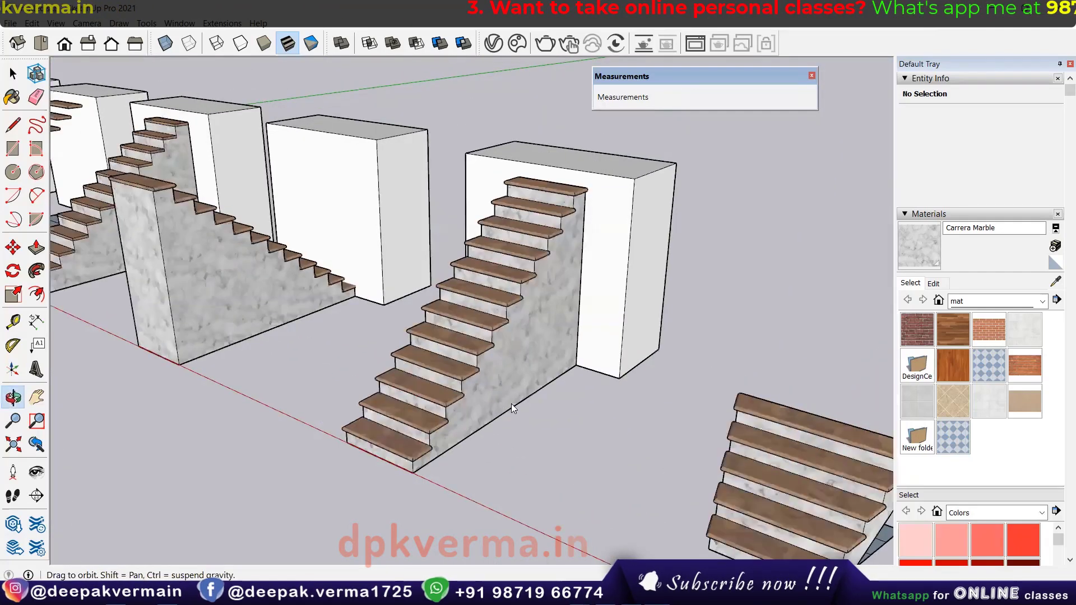
{"action": "scroll", "coordinate": [511, 403], "scroll_direction": "up", "scroll_amount": 2}
{"action": "scroll", "coordinate": [516, 393], "scroll_direction": "up", "scroll_amount": 1}
{"action": "key", "text": "space"}
{"action": "left_click", "coordinate": [524, 375]}
{"action": "key", "text": "Delete"}
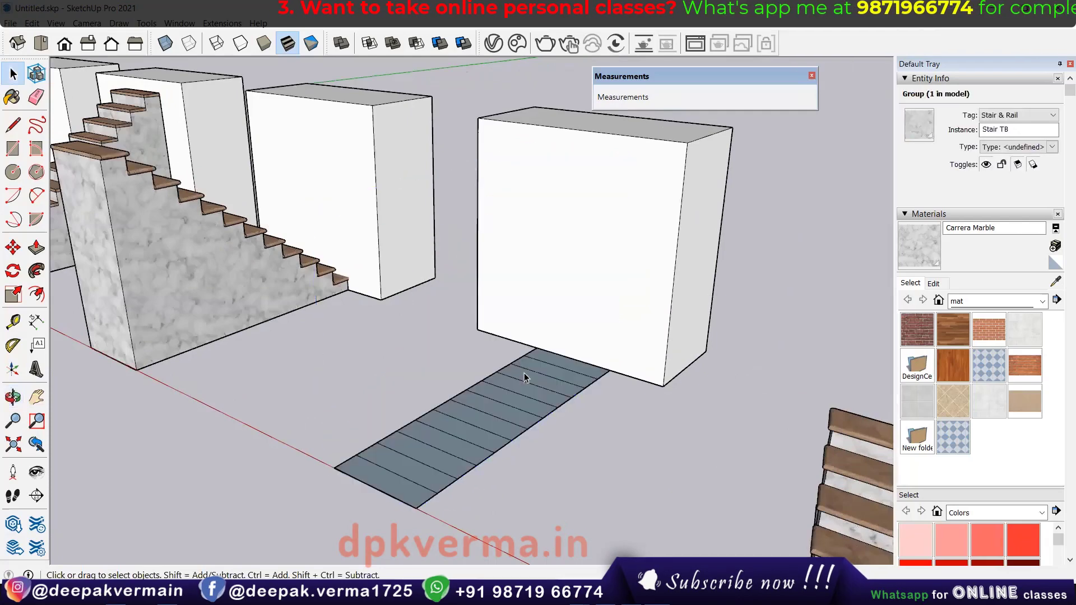
Set MAJ Stair to 96 total height, defined by Stair Riser 6
{"action": "left_click", "coordinate": [221, 23]}
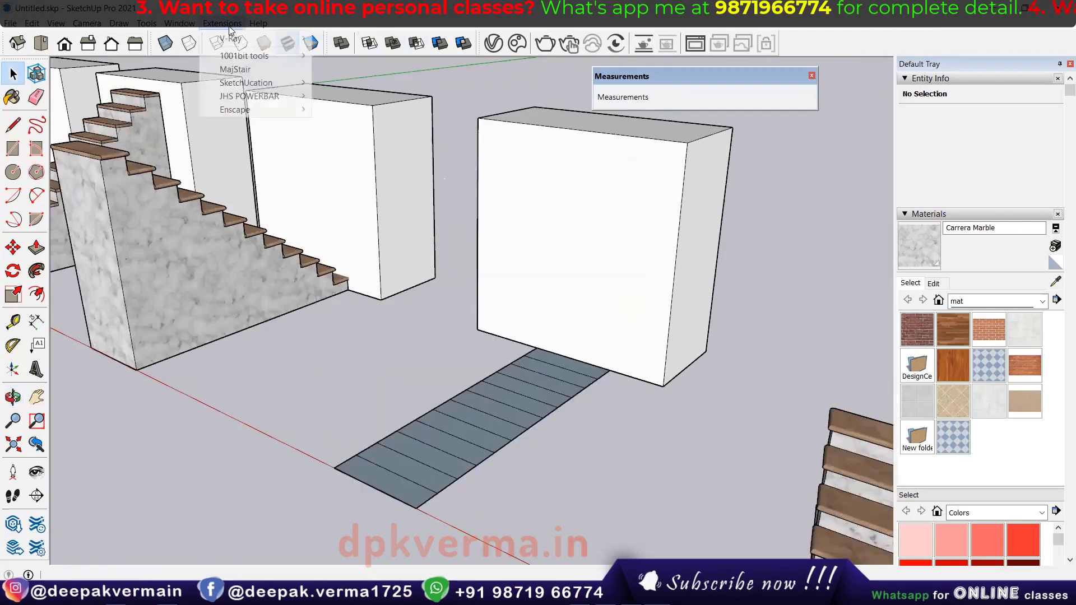
{"action": "left_click", "coordinate": [241, 69]}
{"action": "left_click", "coordinate": [225, 215]}
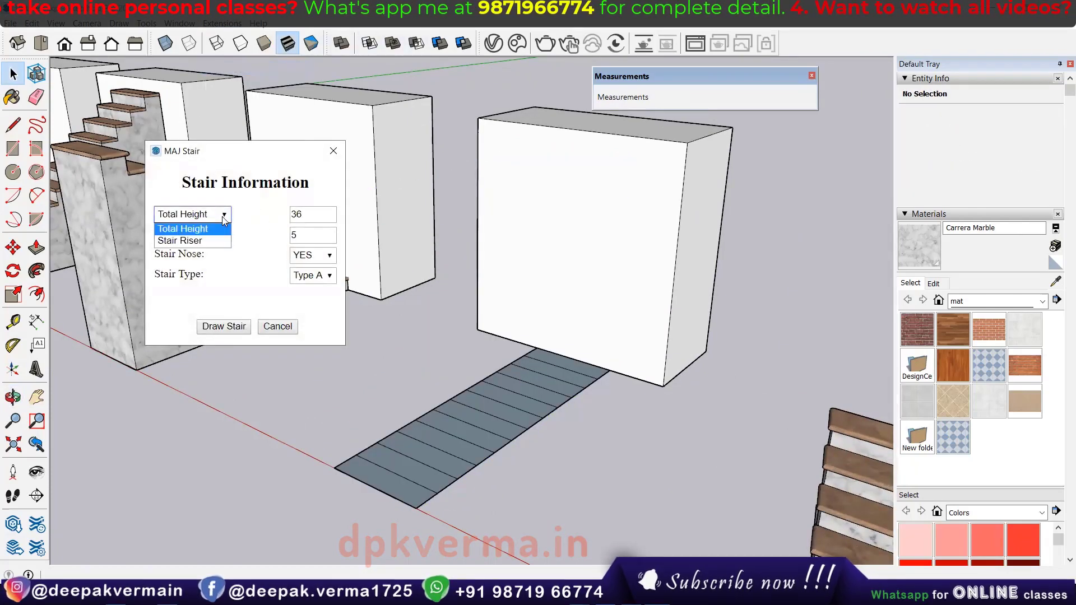
{"action": "left_click", "coordinate": [299, 215]}
{"action": "type", "text": "96"}
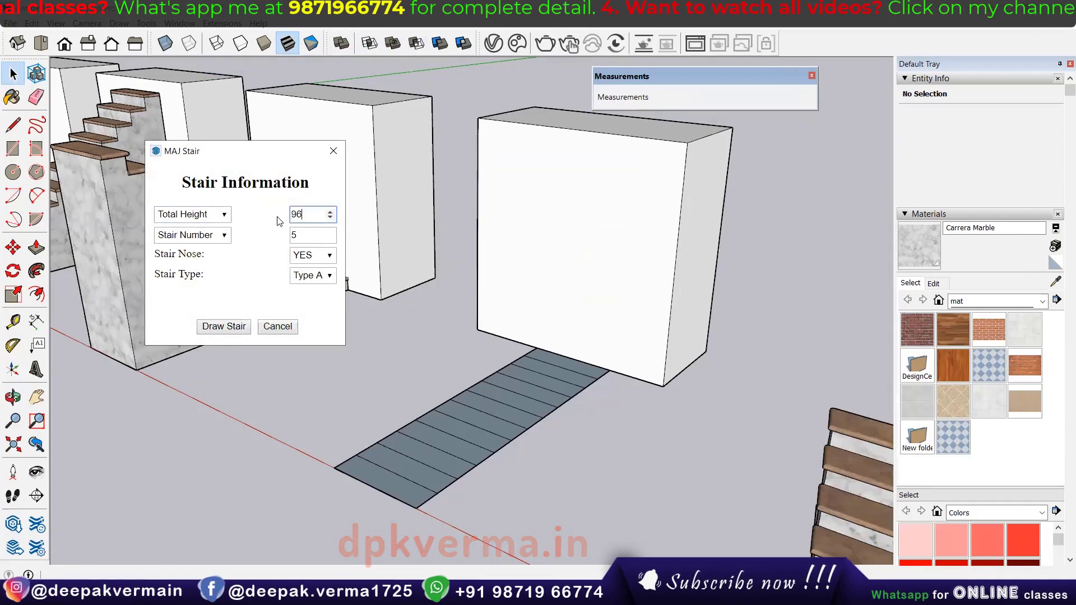
{"action": "left_click", "coordinate": [224, 236]}
{"action": "left_click", "coordinate": [179, 257]}
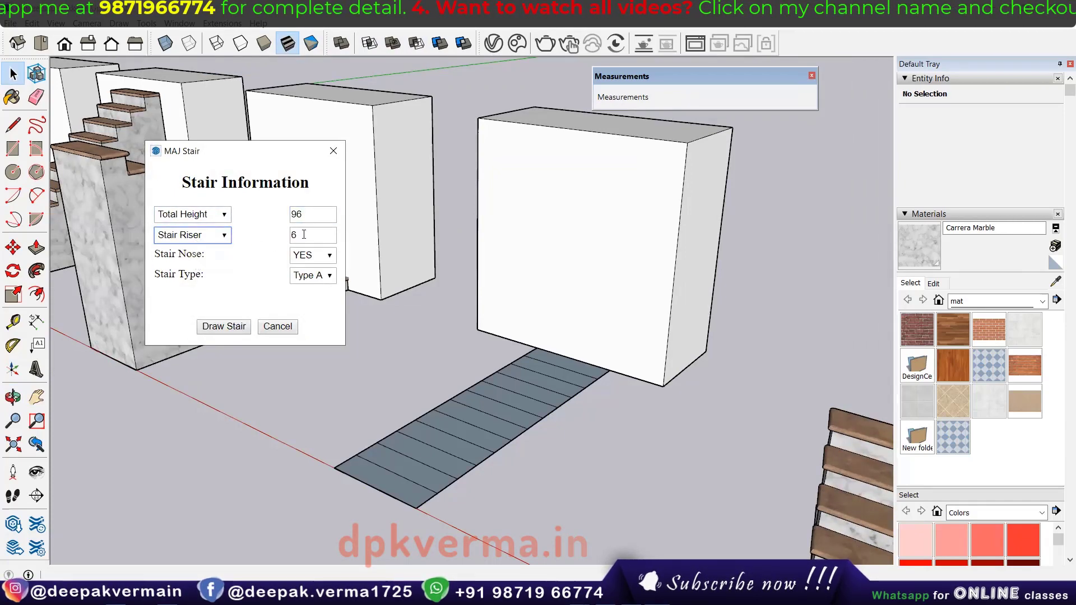
{"action": "key", "text": "Tab"}
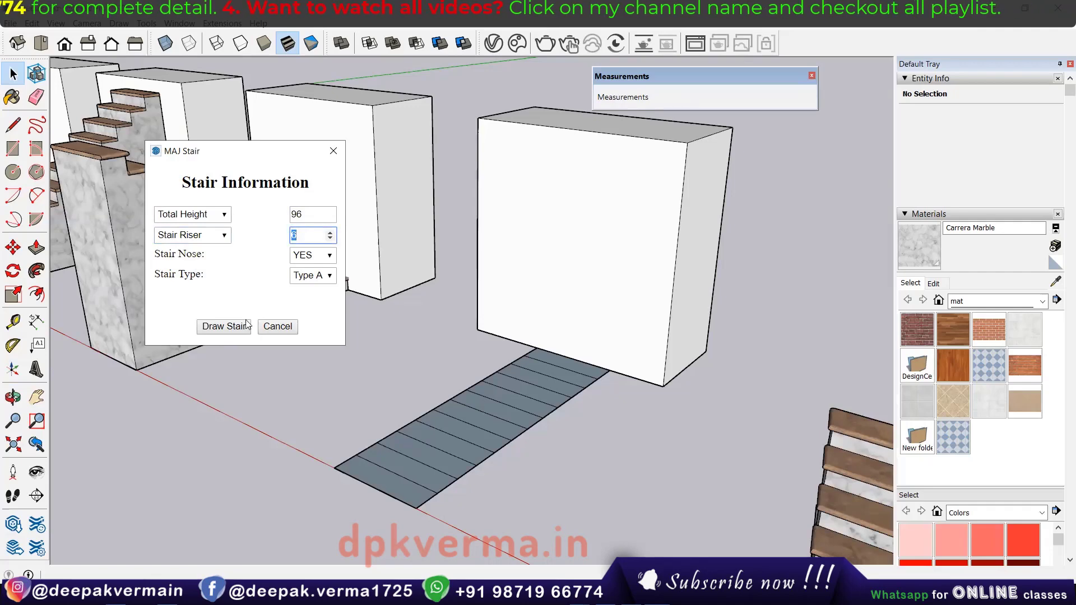
{"action": "left_click", "coordinate": [246, 325]}
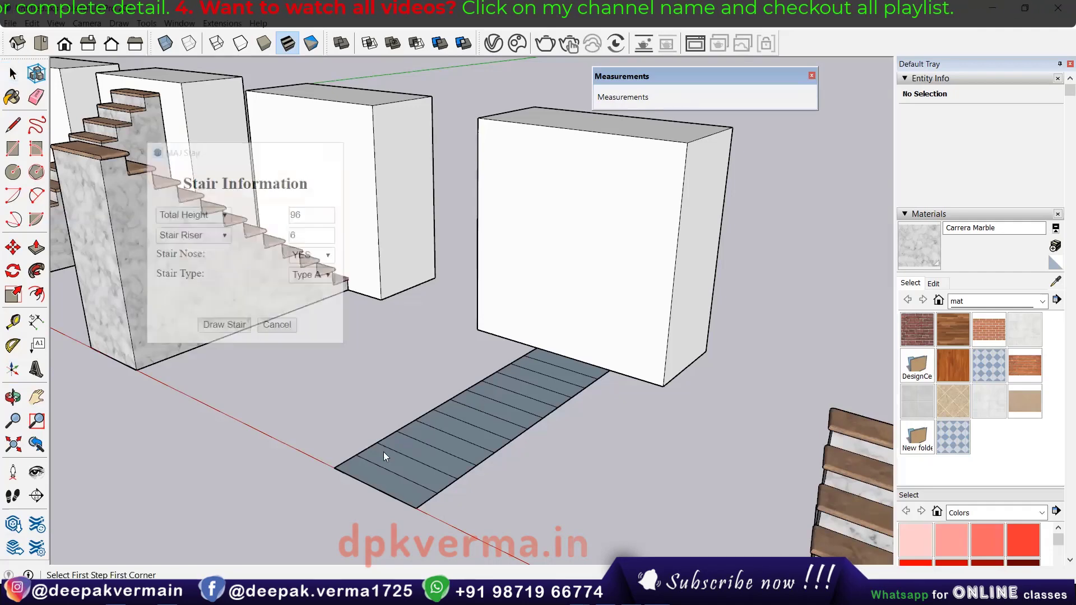
Place the stair across the striped footprint's corners against the wall block
{"action": "left_click", "coordinate": [334, 469]}
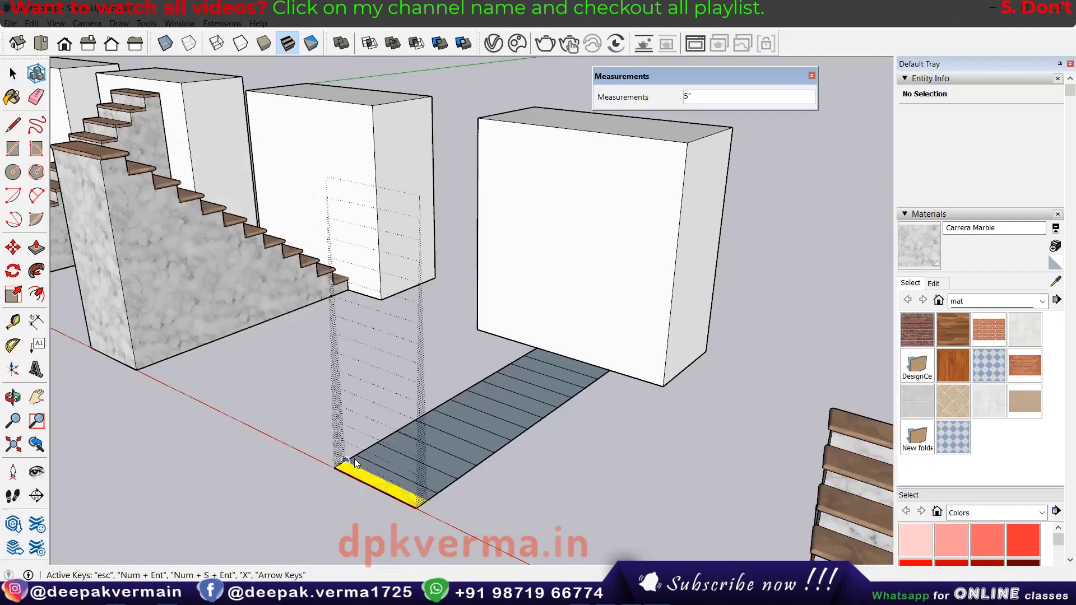
{"action": "left_click", "coordinate": [537, 350]}
{"action": "left_click", "coordinate": [562, 396]}
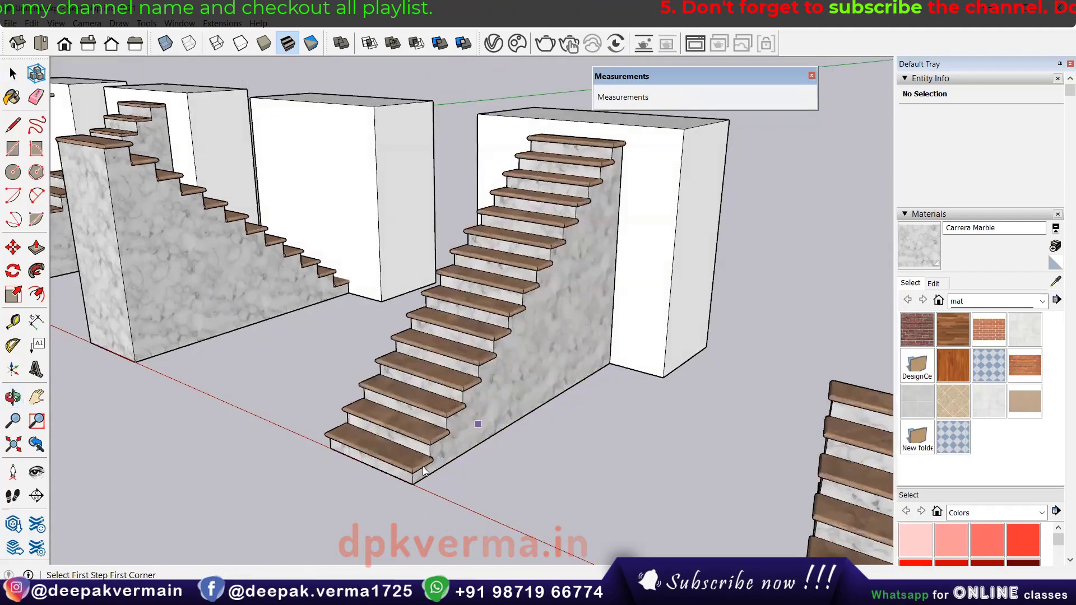
{"action": "scroll", "coordinate": [422, 467], "scroll_direction": "up", "scroll_amount": 3}
{"action": "scroll", "coordinate": [412, 476], "scroll_direction": "up", "scroll_amount": 2}
{"action": "scroll", "coordinate": [413, 477], "scroll_direction": "down", "scroll_amount": 1}
{"action": "scroll", "coordinate": [415, 465], "scroll_direction": "down", "scroll_amount": 1}
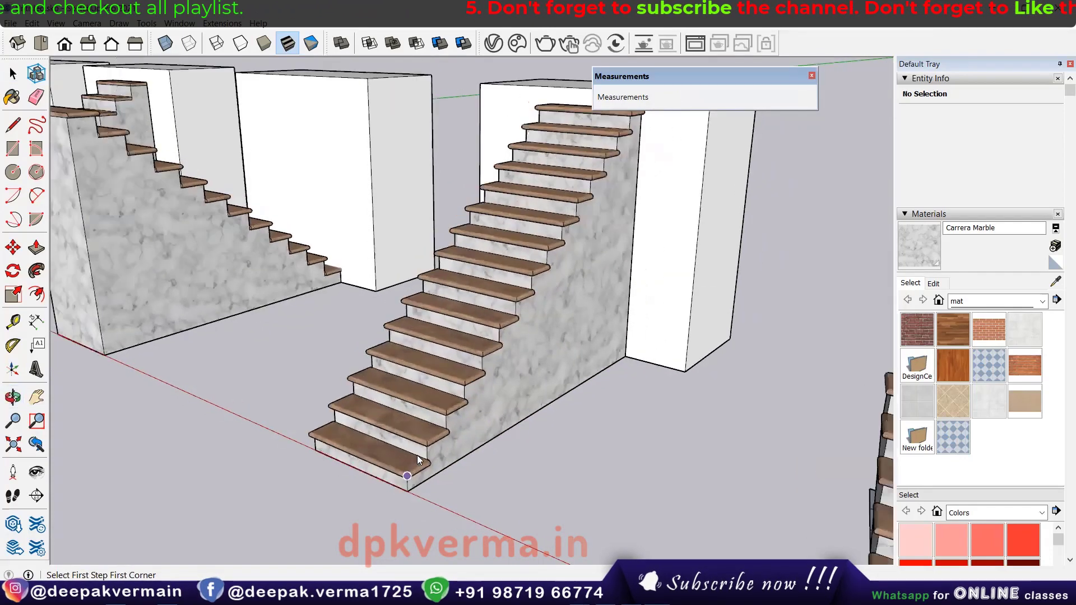
{"action": "scroll", "coordinate": [422, 443], "scroll_direction": "down", "scroll_amount": 2}
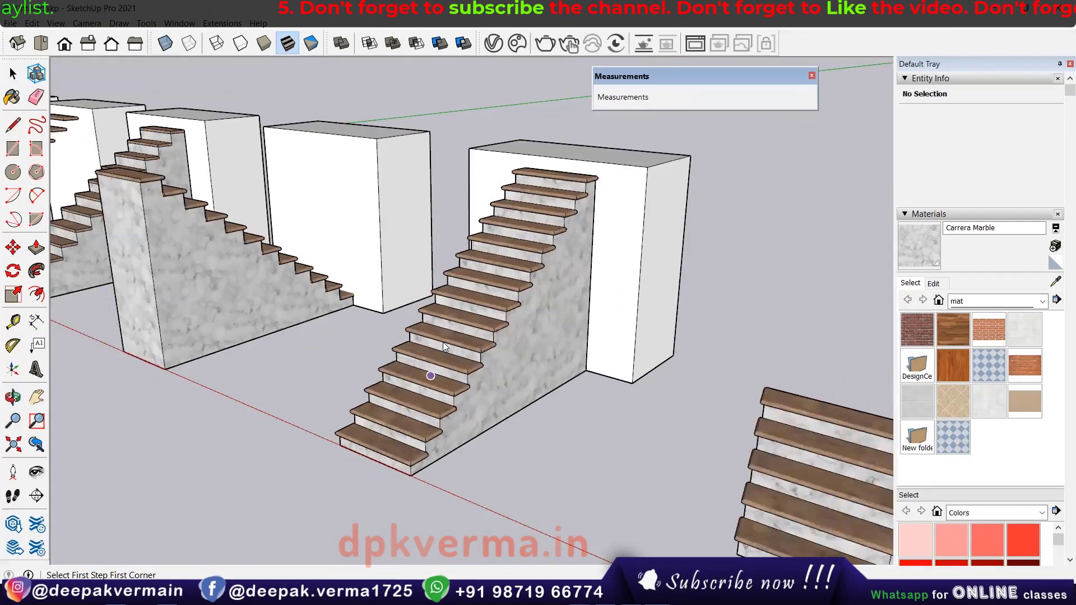
{"action": "scroll", "coordinate": [442, 342], "scroll_direction": "down", "scroll_amount": 1}
{"action": "scroll", "coordinate": [432, 347], "scroll_direction": "down", "scroll_amount": 1}
{"action": "scroll", "coordinate": [415, 352], "scroll_direction": "down", "scroll_amount": 1}
{"action": "scroll", "coordinate": [468, 373], "scroll_direction": "up", "scroll_amount": 1}
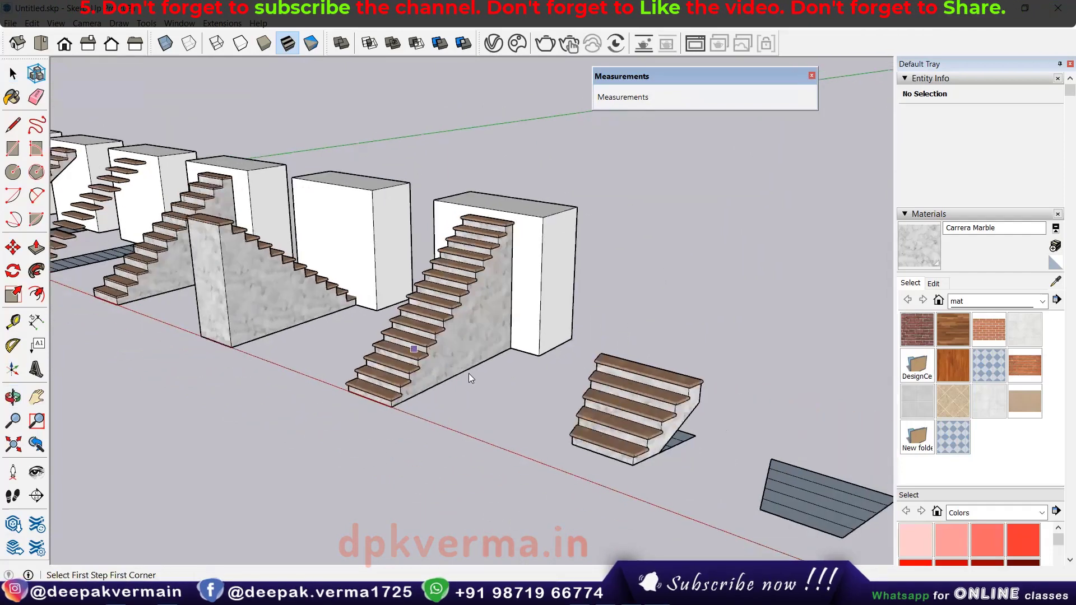
{"action": "scroll", "coordinate": [640, 461], "scroll_direction": "up", "scroll_amount": 2}
{"action": "scroll", "coordinate": [531, 395], "scroll_direction": "up", "scroll_amount": 2}
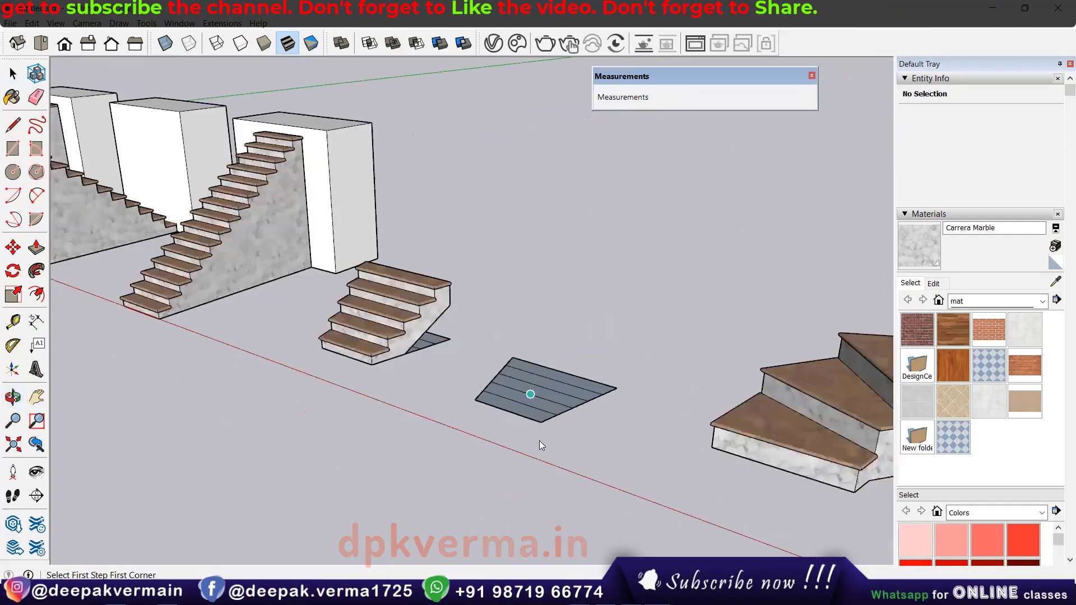
{"action": "scroll", "coordinate": [533, 420], "scroll_direction": "up", "scroll_amount": 1}
{"action": "scroll", "coordinate": [530, 417], "scroll_direction": "up", "scroll_amount": 1}
{"action": "scroll", "coordinate": [363, 306], "scroll_direction": "up", "scroll_amount": 1}
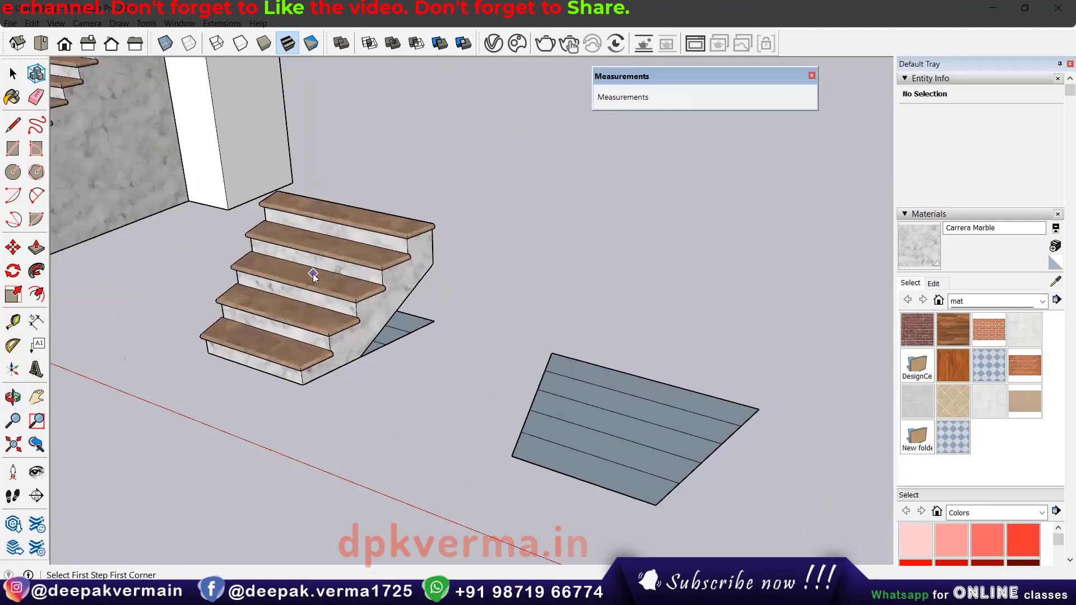
{"action": "middle_click_drag", "start_coordinate": [313, 274], "coordinate": [270, 262], "text": "shift"}
{"action": "key", "text": "o"}
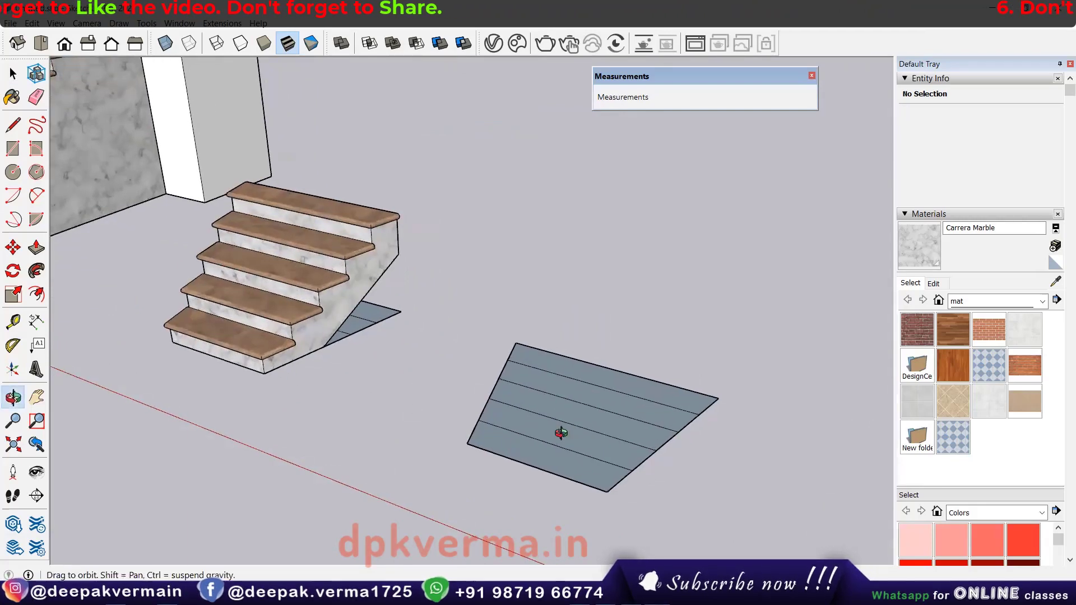
{"action": "middle_click_drag", "start_coordinate": [561, 433], "coordinate": [547, 404], "text": "shift"}
{"action": "key", "text": "s"}
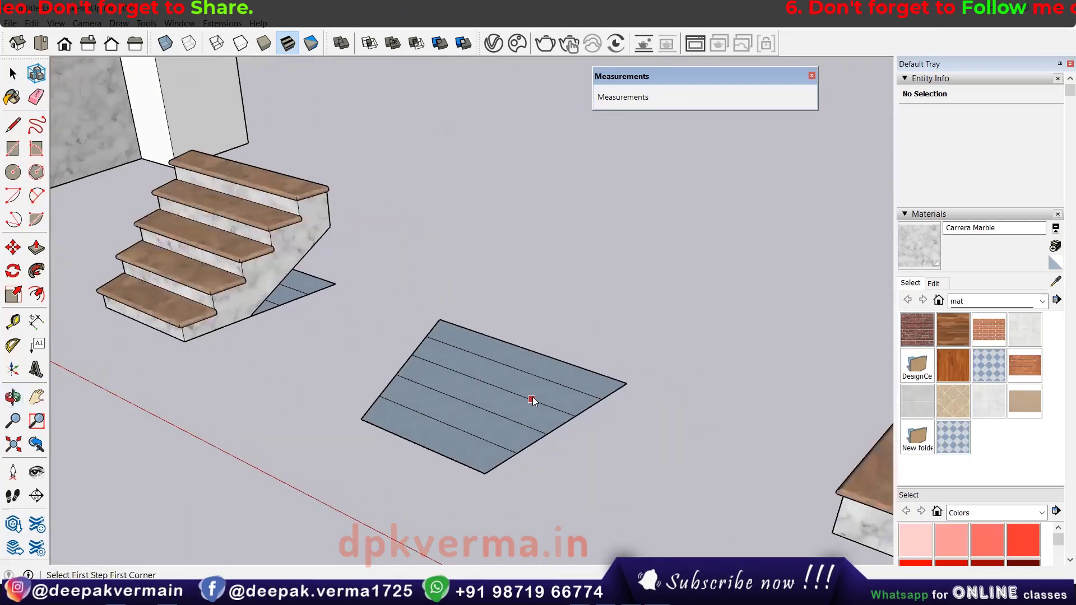
{"action": "left_click", "coordinate": [219, 24]}
{"action": "left_click", "coordinate": [222, 67]}
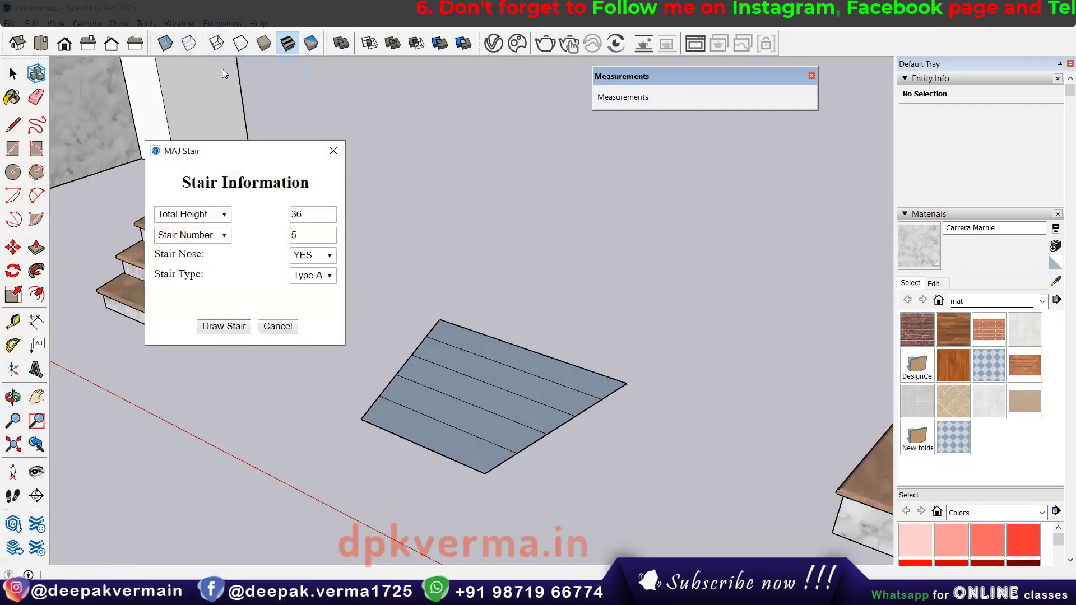
{"action": "double_click", "coordinate": [312, 214]}
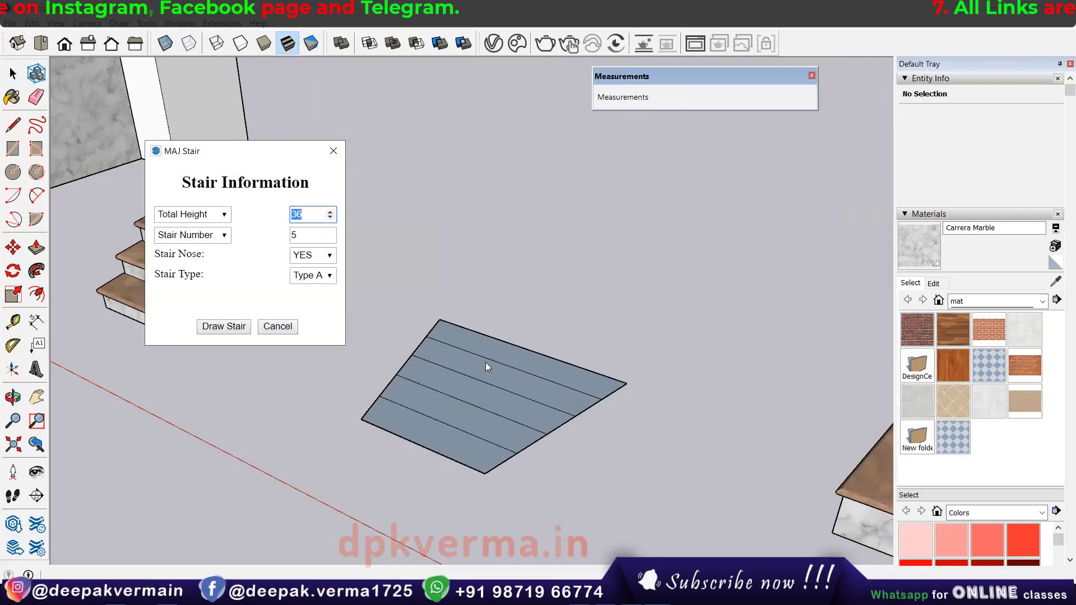
{"action": "left_click", "coordinate": [306, 236]}
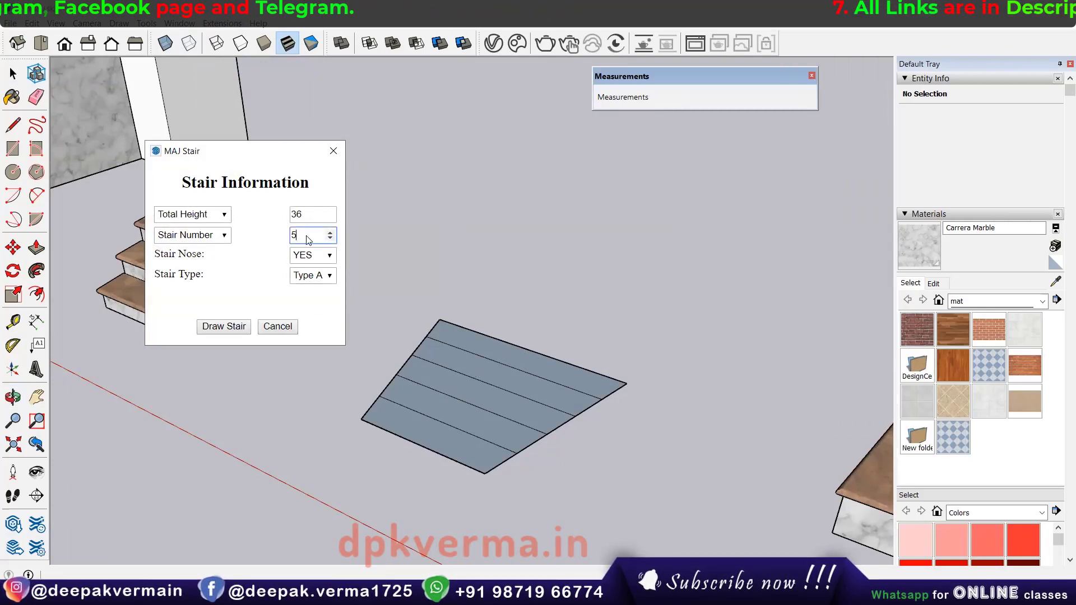
{"action": "left_click", "coordinate": [224, 326]}
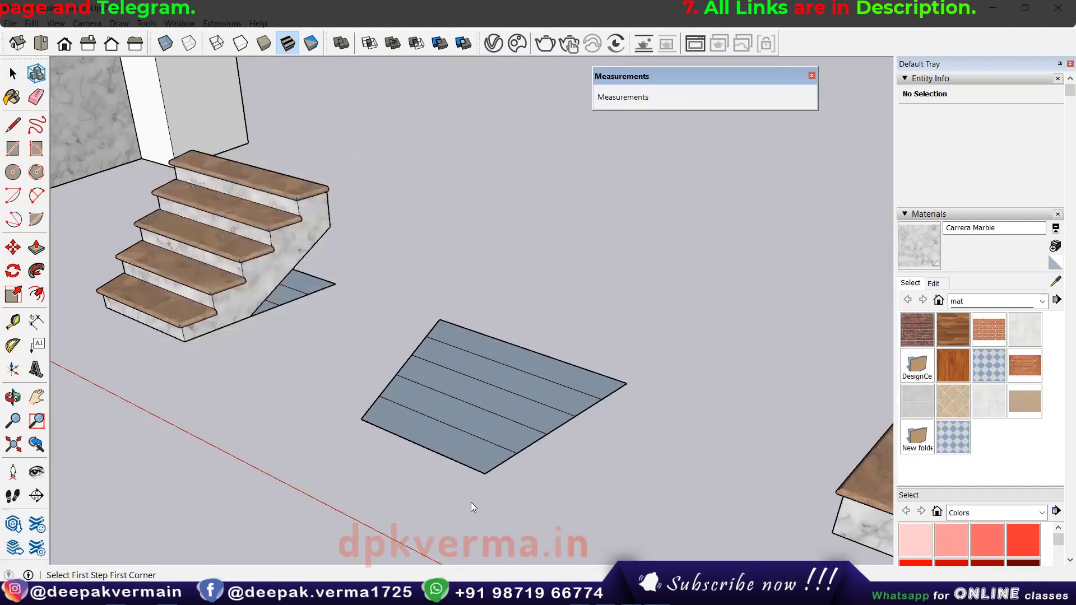
{"action": "left_click", "coordinate": [362, 419]}
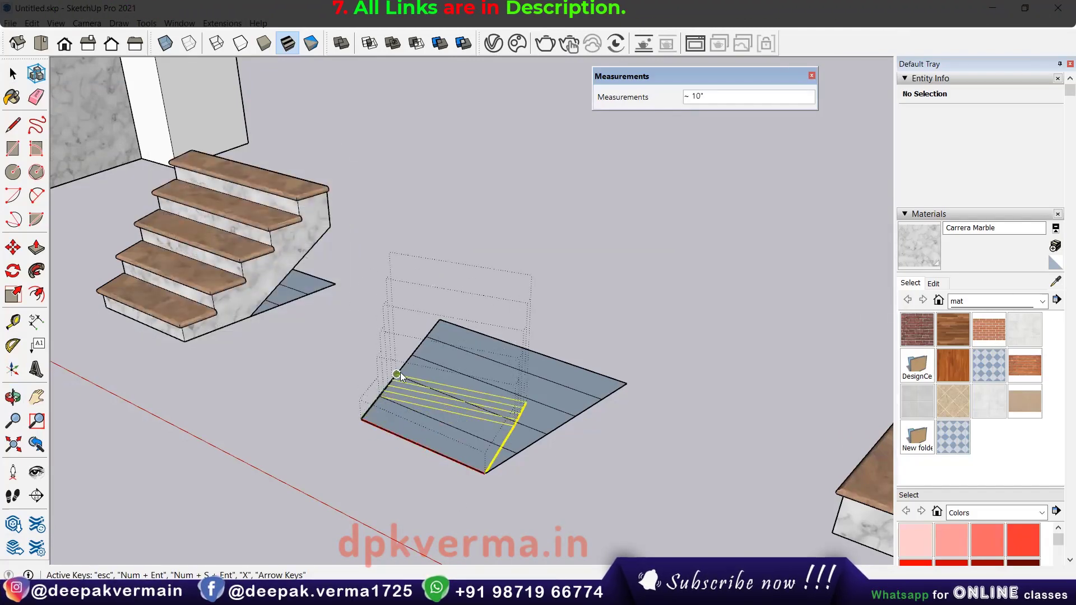
{"action": "left_click", "coordinate": [442, 321]}
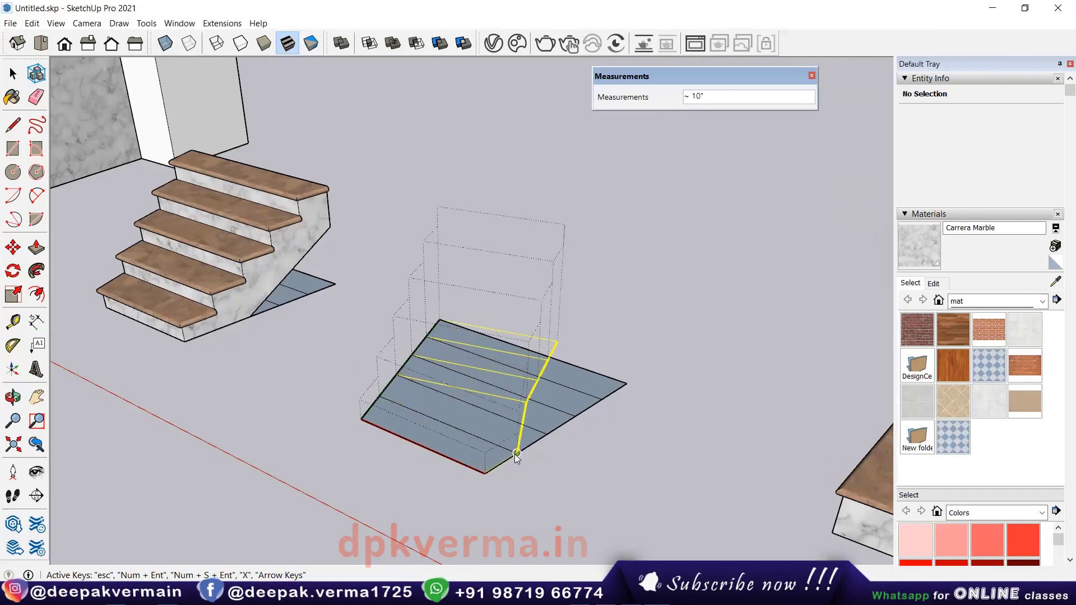
{"action": "left_click", "coordinate": [626, 387]}
{"action": "mouse_move", "coordinate": [630, 483]}
{"action": "middle_mouse_down"}
{"action": "mouse_move", "coordinate": [521, 359]}
{"action": "mouse_move", "coordinate": [546, 349]}
{"action": "middle_mouse_up"}
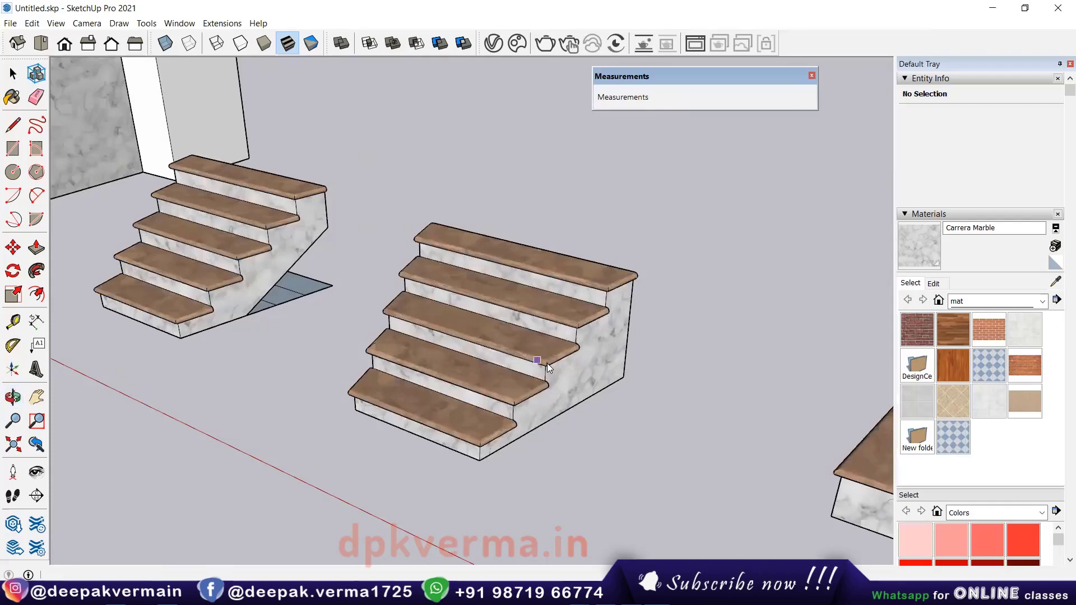
{"action": "left_click", "coordinate": [546, 349]}
{"action": "key", "text": "Delete"}
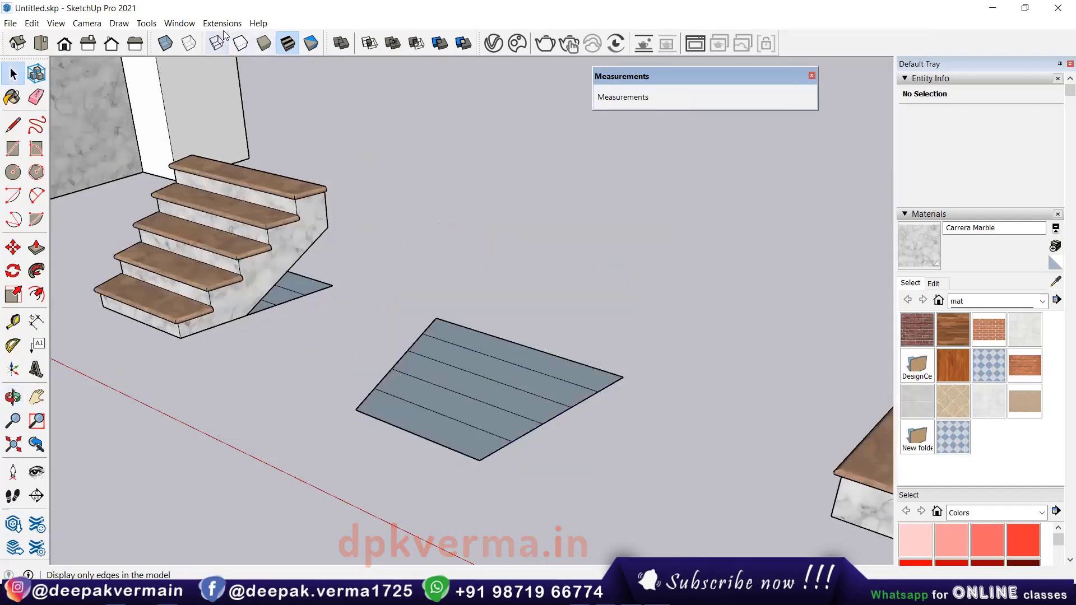
Draw a 36-inch, 5-step MAJ Stair across the empty grey slab's corners
{"action": "left_click", "coordinate": [223, 24]}
{"action": "left_click", "coordinate": [233, 70]}
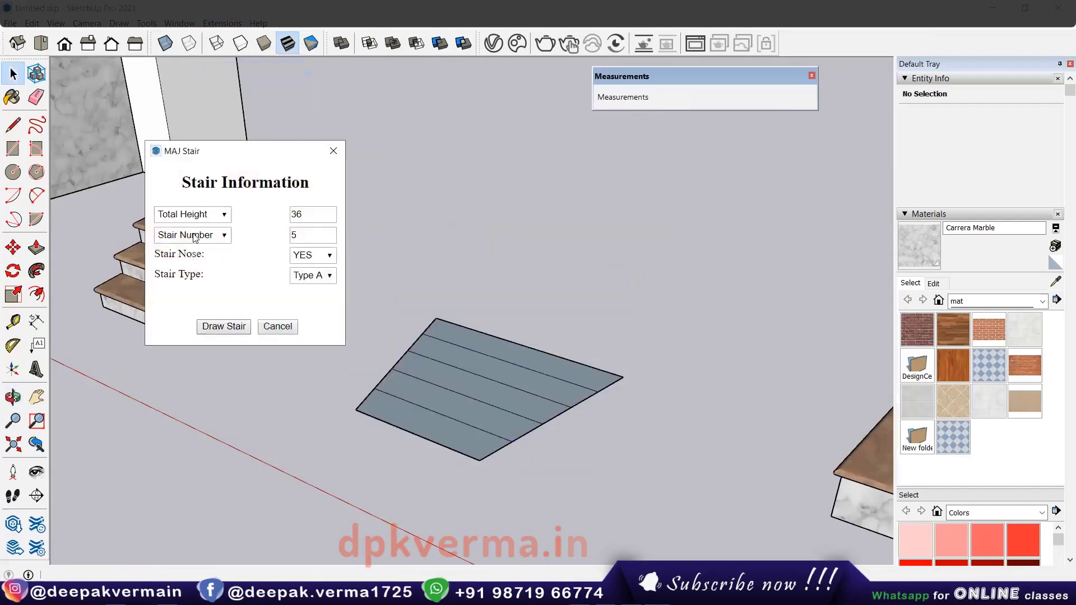
{"action": "left_click", "coordinate": [229, 326]}
{"action": "scroll", "coordinate": [467, 463], "scroll_direction": "up", "scroll_amount": 1}
{"action": "left_click", "coordinate": [483, 462]}
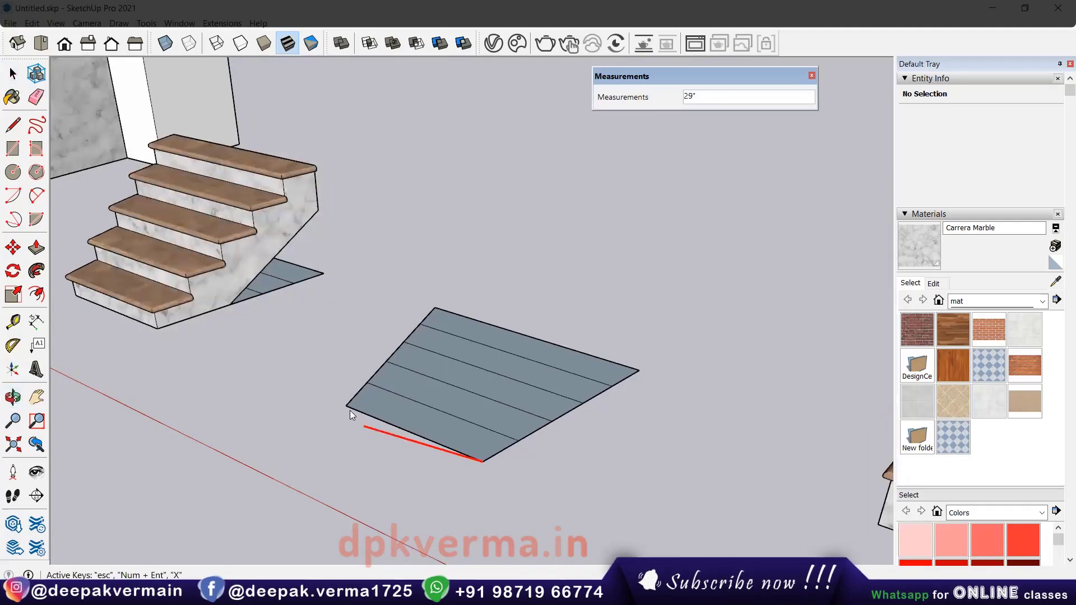
{"action": "left_click", "coordinate": [346, 406]}
{"action": "type", "text": "4"}
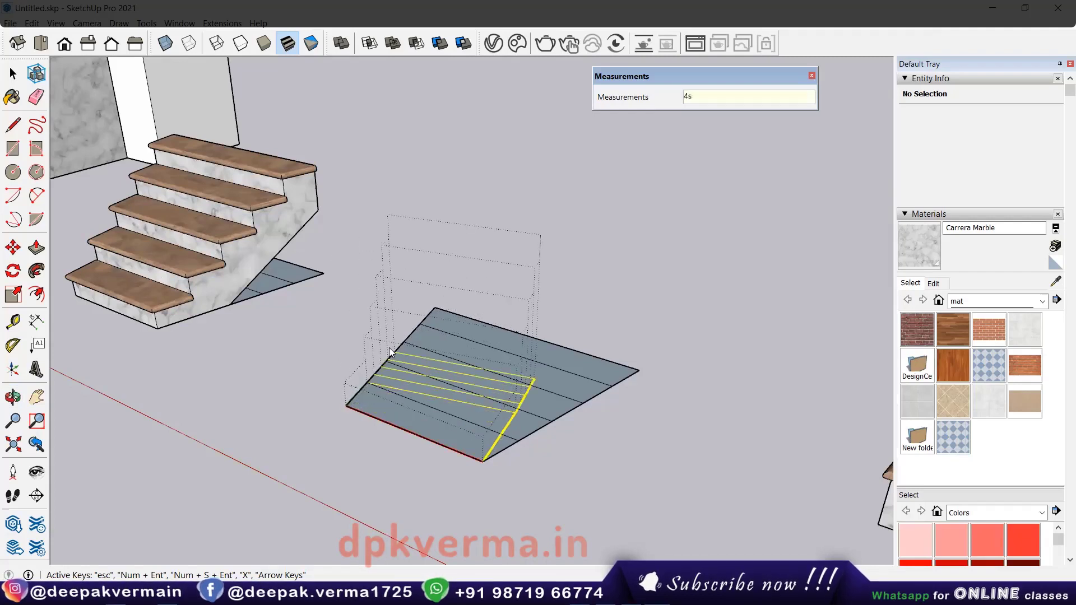
{"action": "key", "text": "Return"}
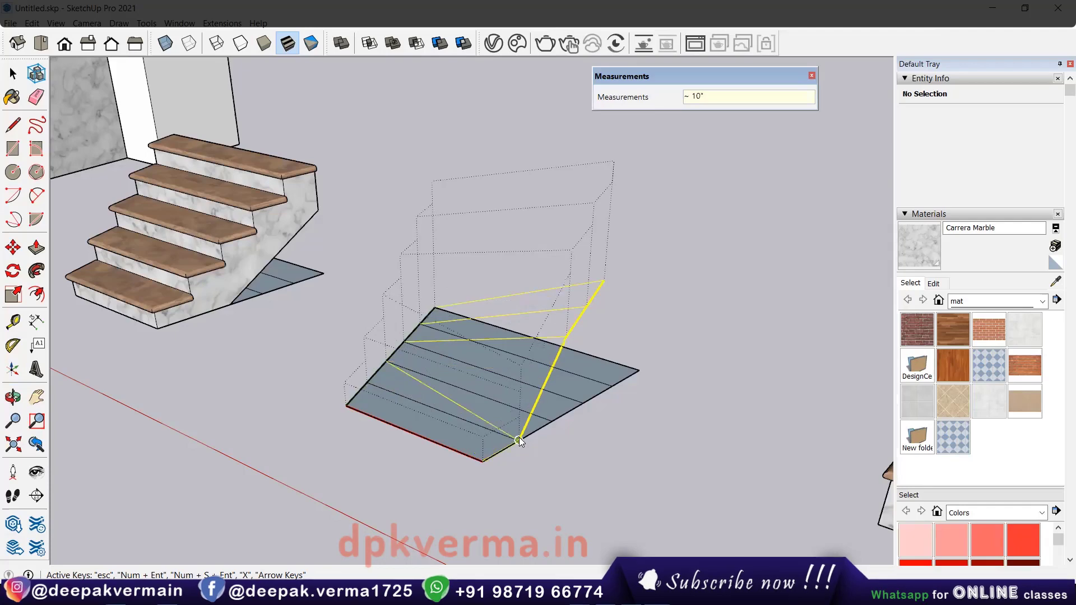
{"action": "left_click", "coordinate": [552, 423]}
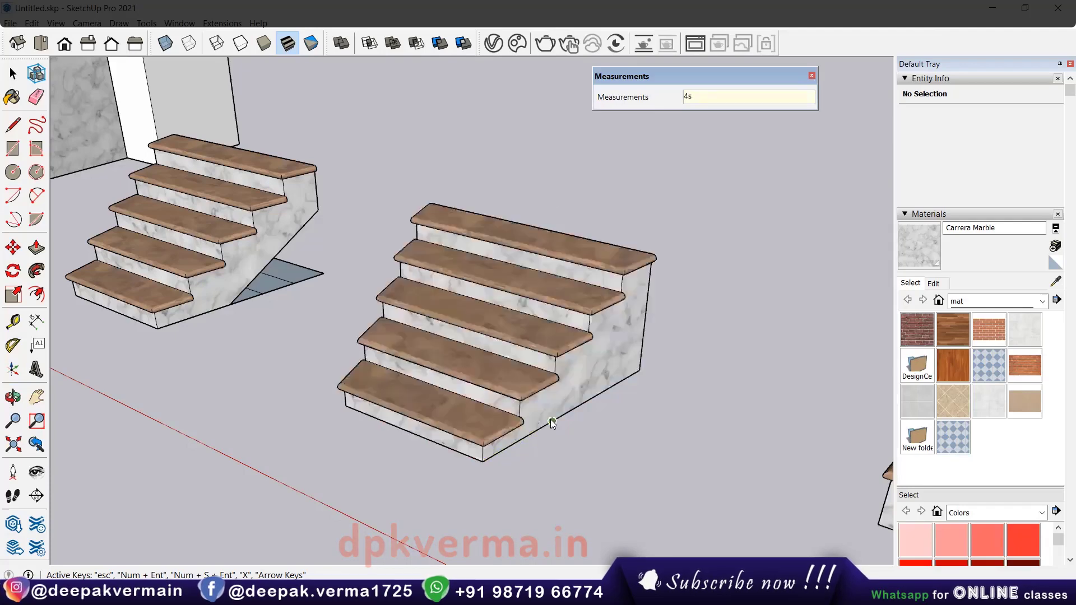
{"action": "mouse_move", "coordinate": [553, 423]}
{"action": "middle_mouse_down"}
{"action": "mouse_move", "coordinate": [449, 339]}
{"action": "mouse_move", "coordinate": [516, 387]}
{"action": "middle_mouse_up"}
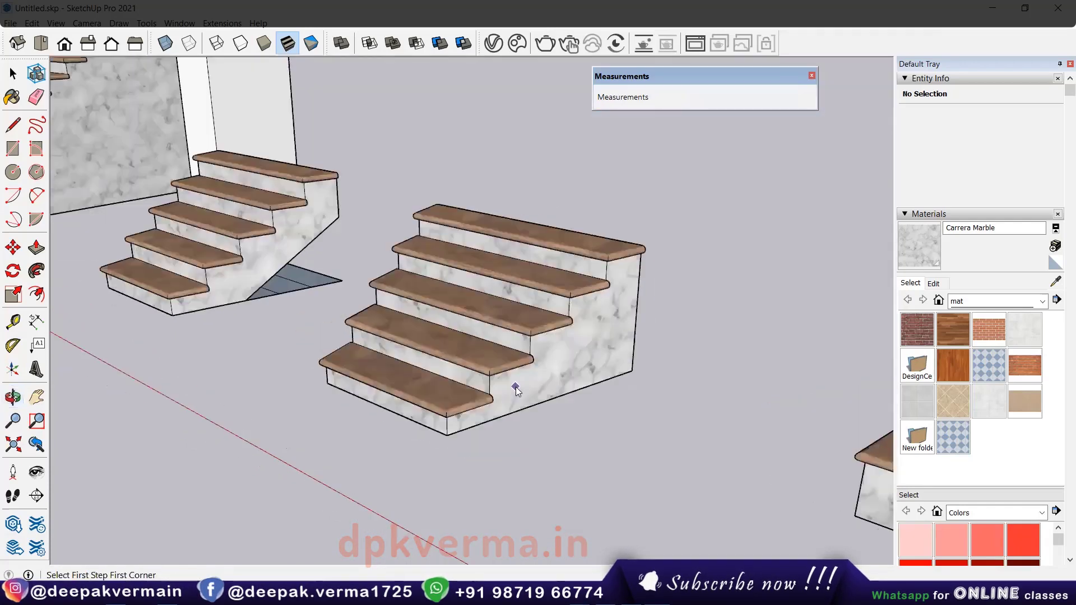
Orbit to face the curved footprint and cancel the unfinished stair placement
{"action": "scroll", "coordinate": [513, 387], "scroll_direction": "down", "scroll_amount": 2}
{"action": "scroll", "coordinate": [513, 387], "scroll_direction": "down", "scroll_amount": 2}
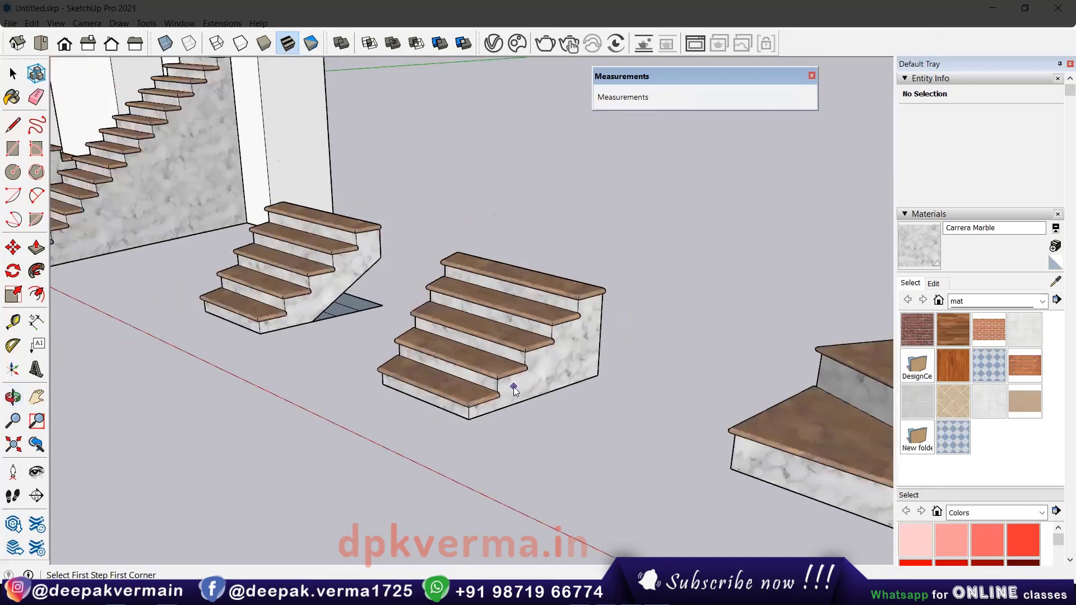
{"action": "scroll", "coordinate": [514, 387], "scroll_direction": "down", "scroll_amount": 3}
{"action": "mouse_move", "coordinate": [514, 386]}
{"action": "middle_mouse_down", "text": "shift"}
{"action": "mouse_move", "coordinate": [539, 390]}
{"action": "mouse_move", "coordinate": [387, 364]}
{"action": "middle_mouse_up", "text": "shift"}
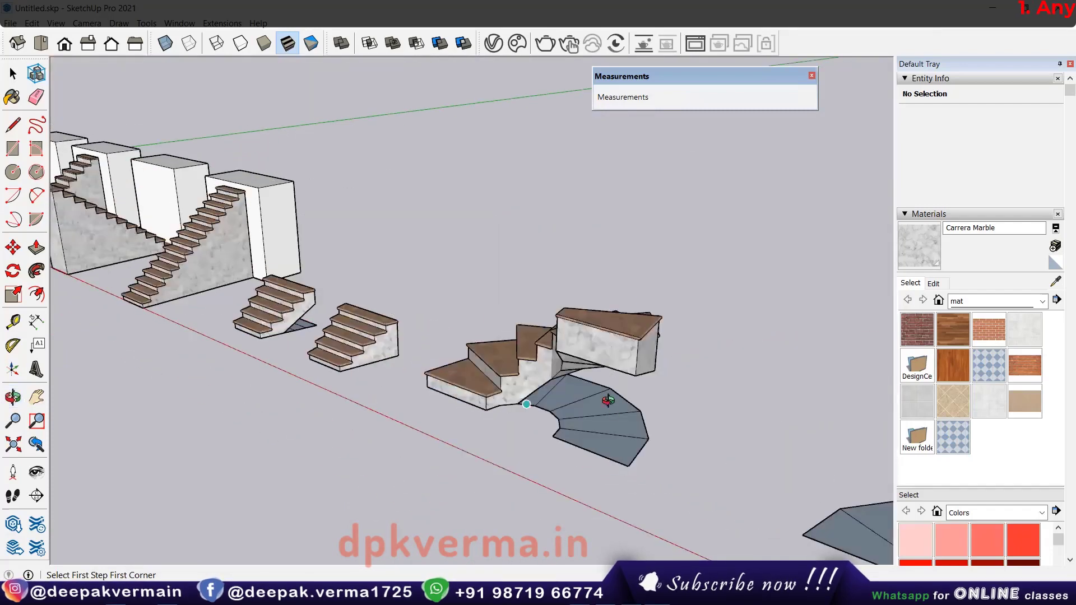
{"action": "mouse_move", "coordinate": [608, 400]}
{"action": "middle_mouse_down"}
{"action": "mouse_move", "coordinate": [620, 372]}
{"action": "mouse_move", "coordinate": [569, 338]}
{"action": "middle_mouse_up"}
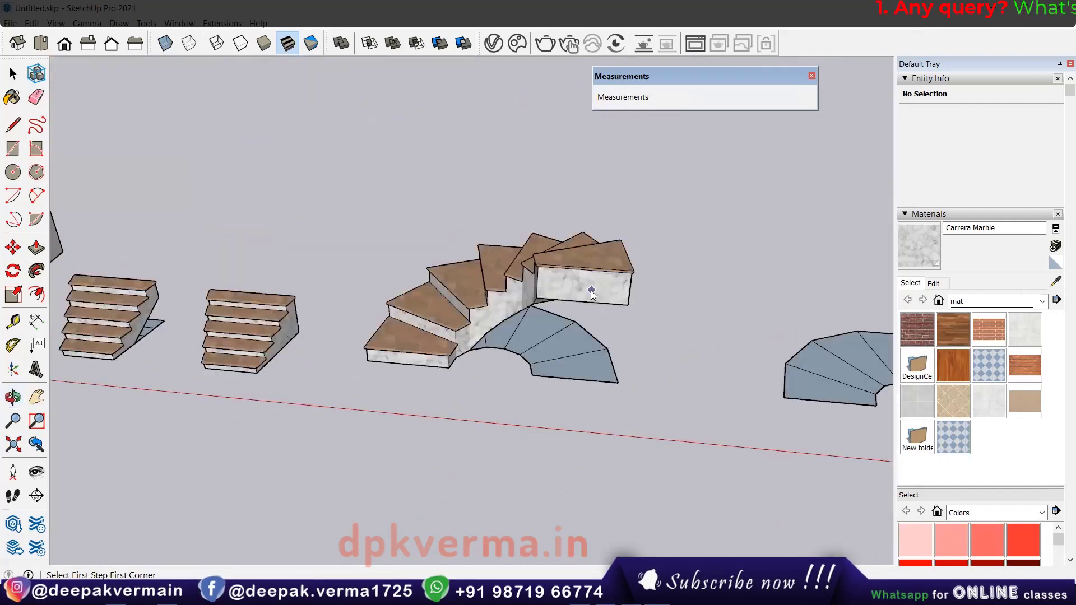
{"action": "mouse_move", "coordinate": [729, 360]}
{"action": "middle_mouse_down"}
{"action": "mouse_move", "coordinate": [590, 342]}
{"action": "mouse_move", "coordinate": [621, 389]}
{"action": "mouse_move", "coordinate": [397, 362]}
{"action": "middle_mouse_up"}
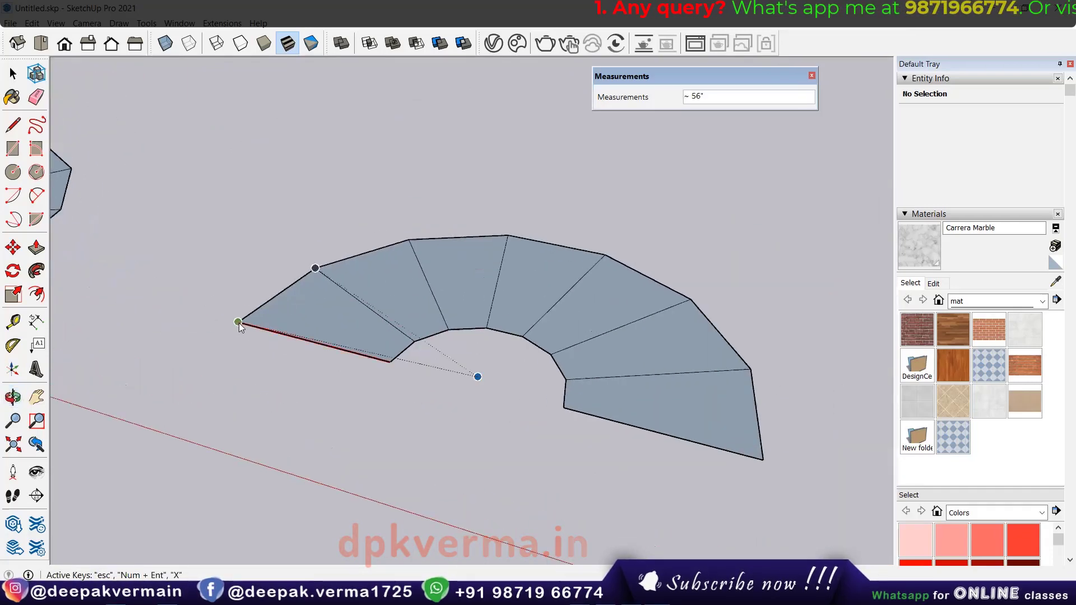
{"action": "key", "text": "Escape"}
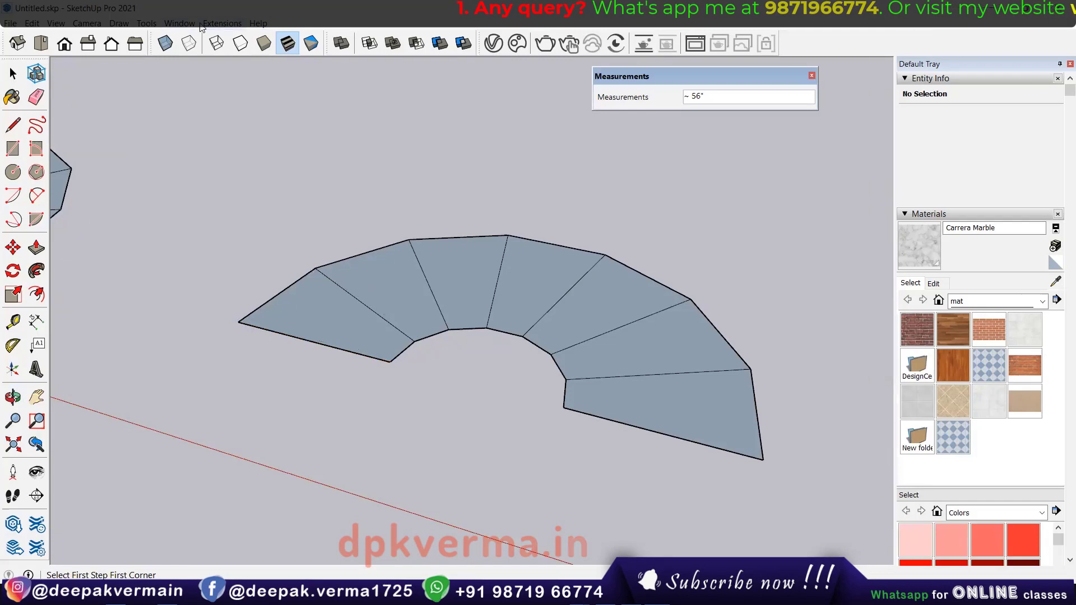
Set MAJ Stair to 50-inch total height, 7 steps, stair Type B
{"action": "left_click", "coordinate": [222, 23]}
{"action": "left_click", "coordinate": [227, 70]}
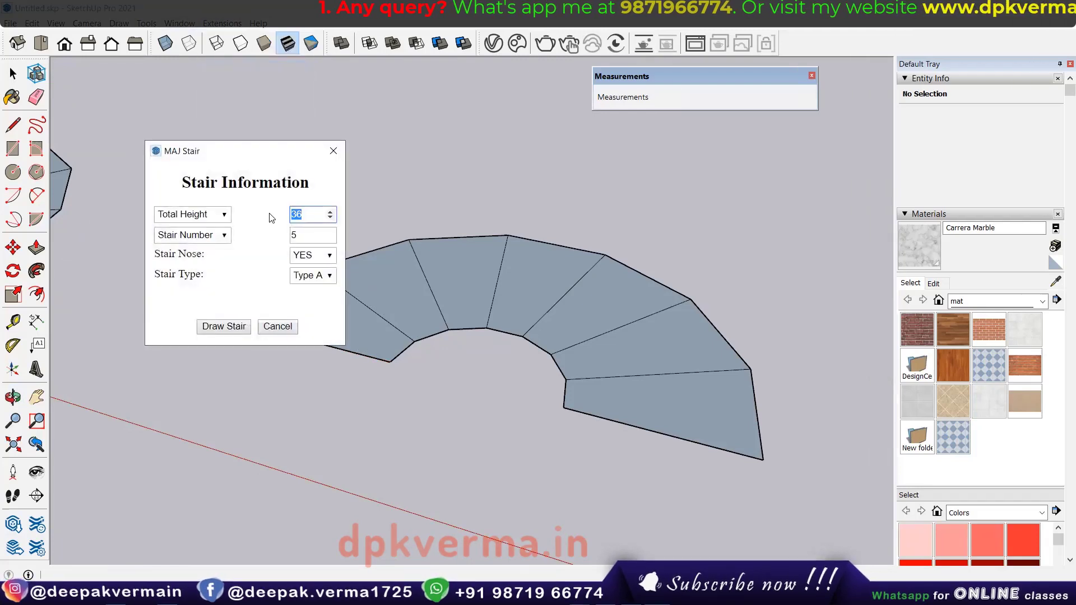
{"action": "type", "text": "50"}
{"action": "key", "text": "Tab"}
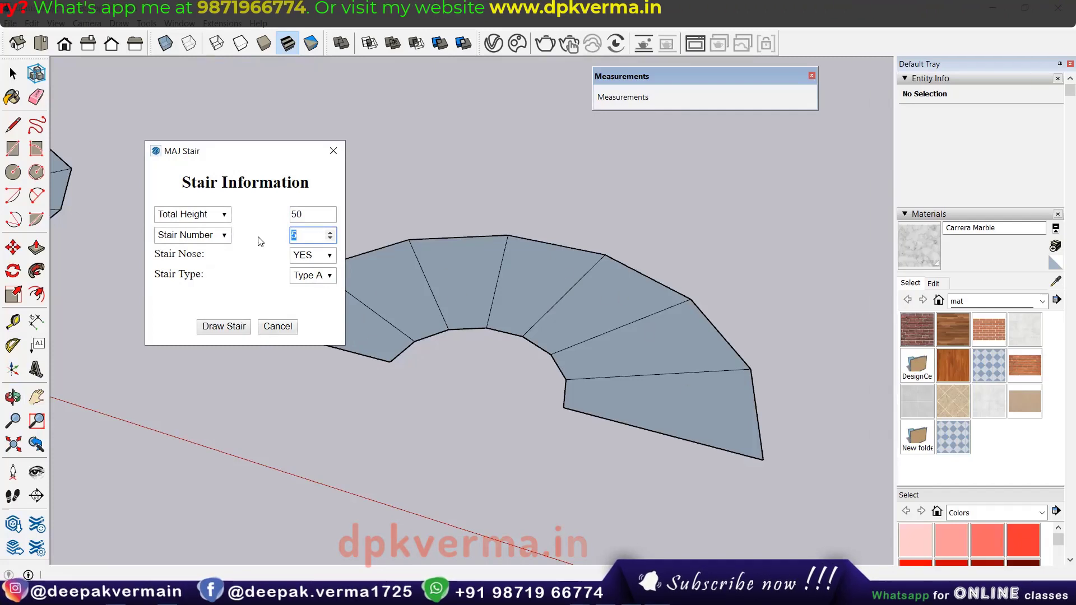
{"action": "type", "text": "7"}
{"action": "left_click", "coordinate": [313, 275]}
{"action": "left_click", "coordinate": [313, 297]}
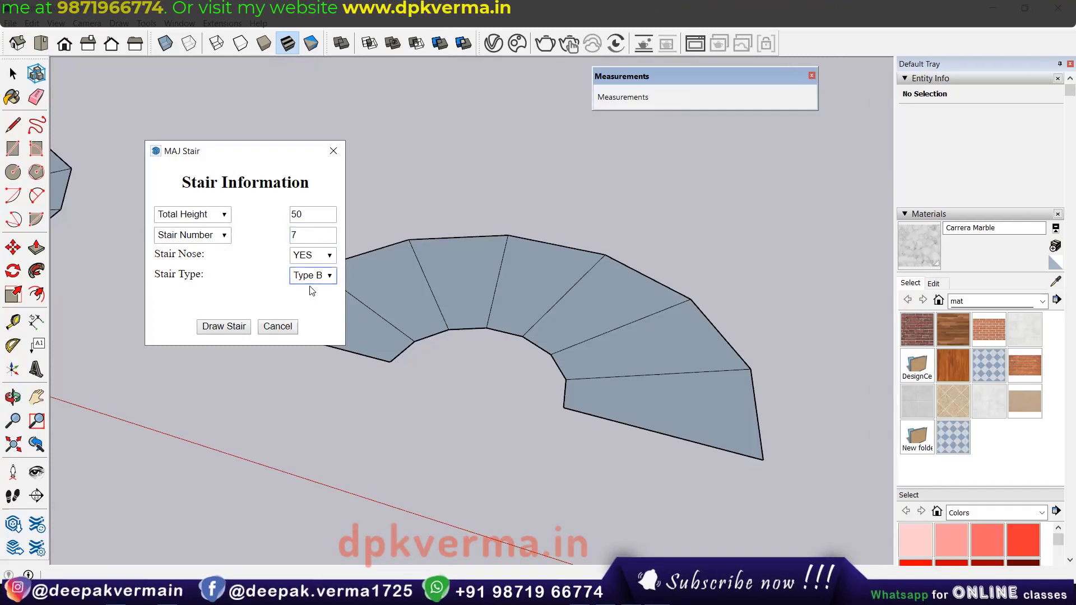
{"action": "left_click", "coordinate": [239, 326]}
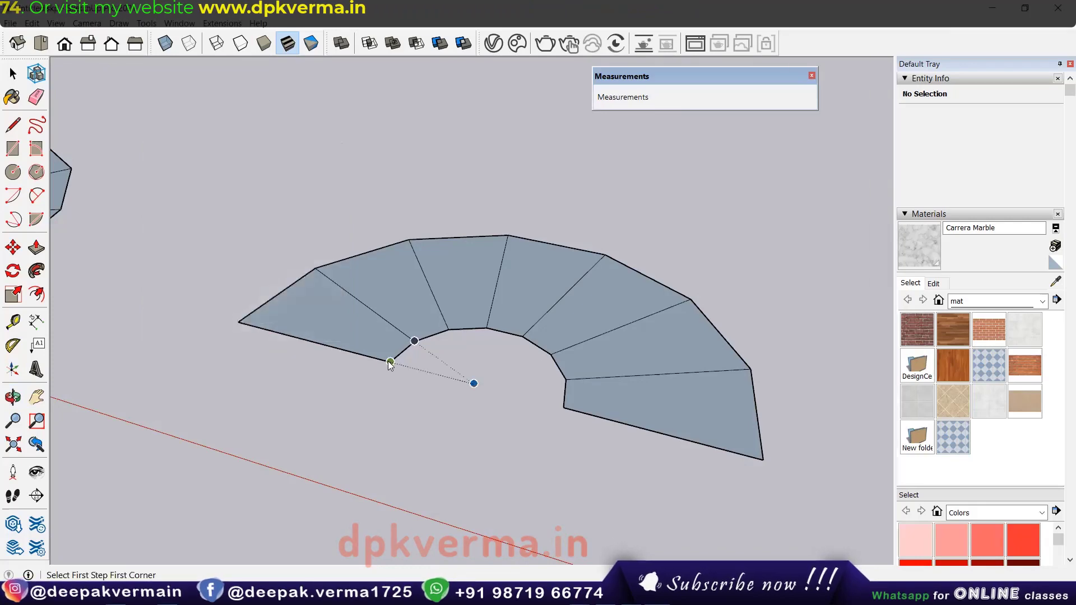
Place the winding stair from the first step's corners along the curved footprint
{"action": "left_click", "coordinate": [239, 321]}
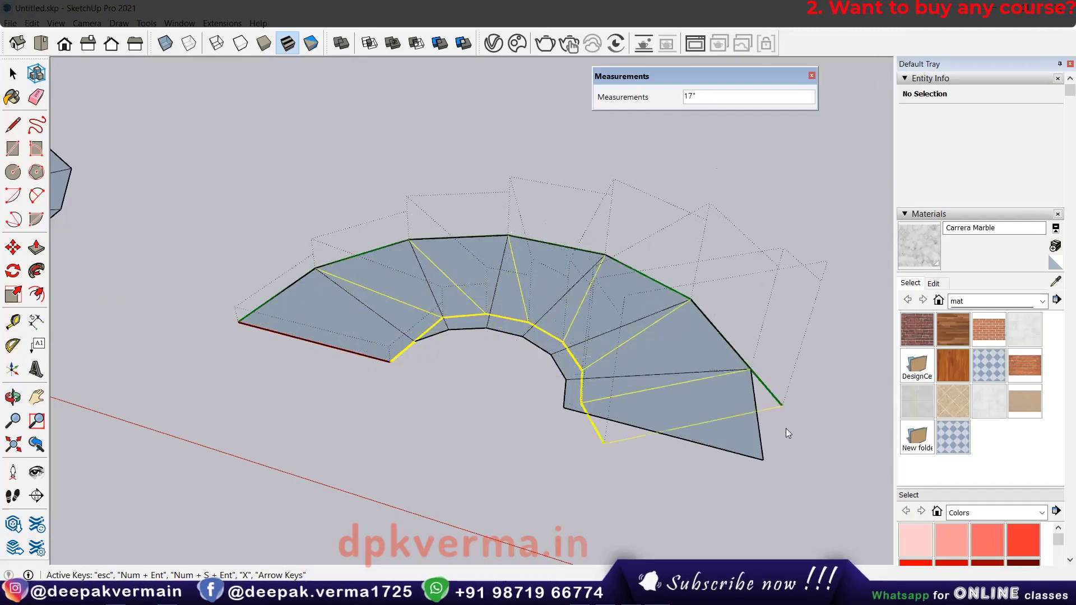
{"action": "left_click", "coordinate": [762, 459]}
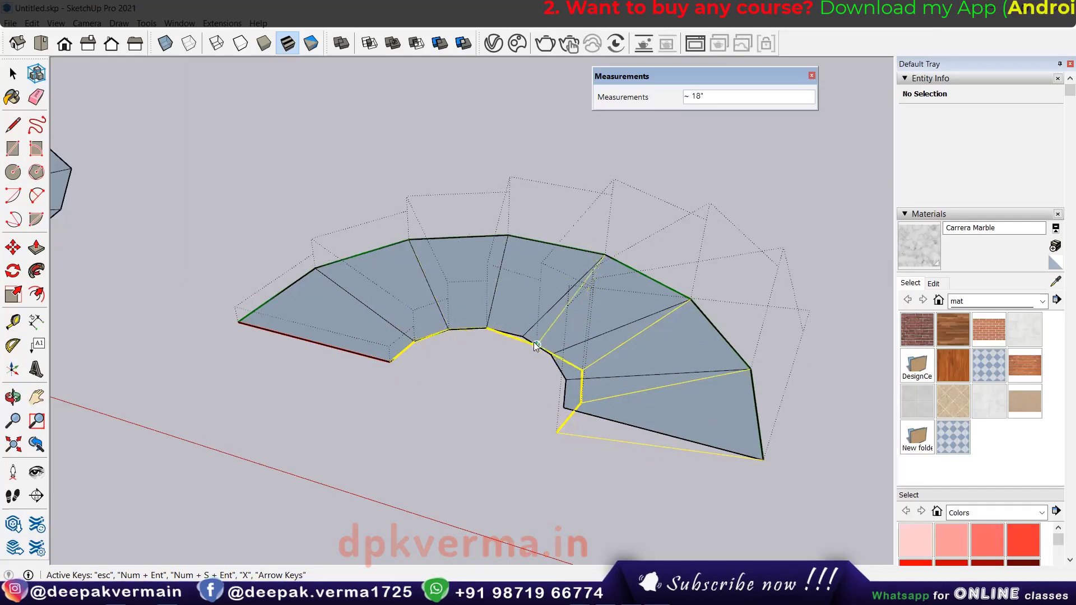
{"action": "left_click", "coordinate": [564, 407]}
{"action": "mouse_move", "coordinate": [548, 368]}
{"action": "middle_mouse_down"}
{"action": "mouse_move", "coordinate": [767, 257]}
{"action": "mouse_move", "coordinate": [705, 217]}
{"action": "mouse_move", "coordinate": [420, 328]}
{"action": "middle_mouse_up"}
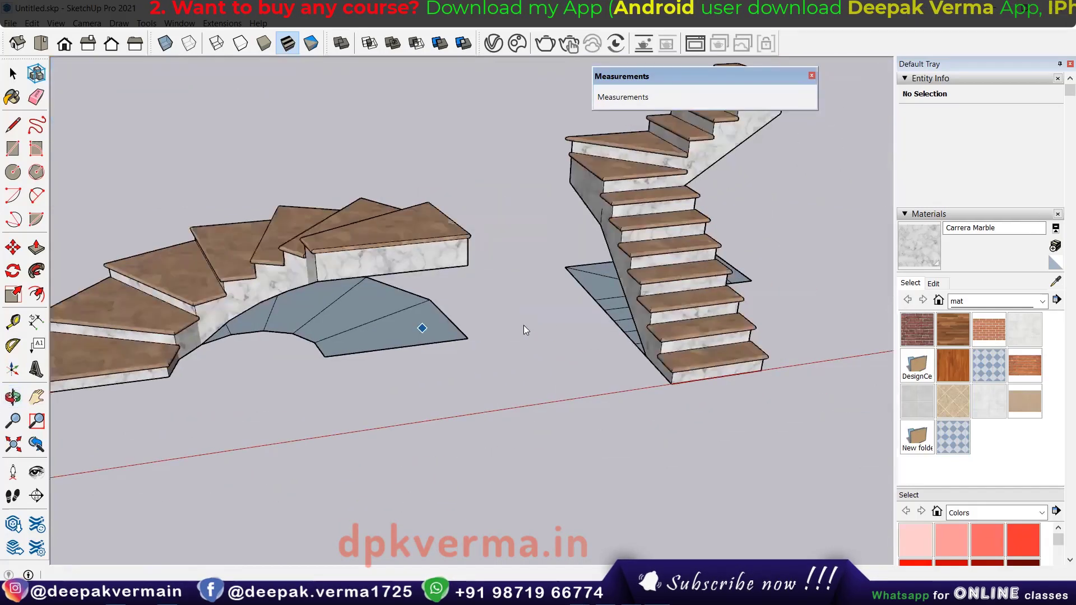
Delete the old stair group beside the wall block
{"action": "mouse_move", "coordinate": [524, 325]}
{"action": "middle_mouse_down"}
{"action": "mouse_move", "coordinate": [616, 317]}
{"action": "mouse_move", "coordinate": [552, 320]}
{"action": "mouse_move", "coordinate": [296, 259]}
{"action": "mouse_move", "coordinate": [561, 315]}
{"action": "mouse_move", "coordinate": [550, 283]}
{"action": "mouse_move", "coordinate": [629, 149]}
{"action": "middle_mouse_up"}
{"action": "key", "text": "space"}
{"action": "left_click", "coordinate": [550, 283]}
{"action": "scroll", "coordinate": [508, 147], "scroll_direction": "up", "scroll_amount": 2}
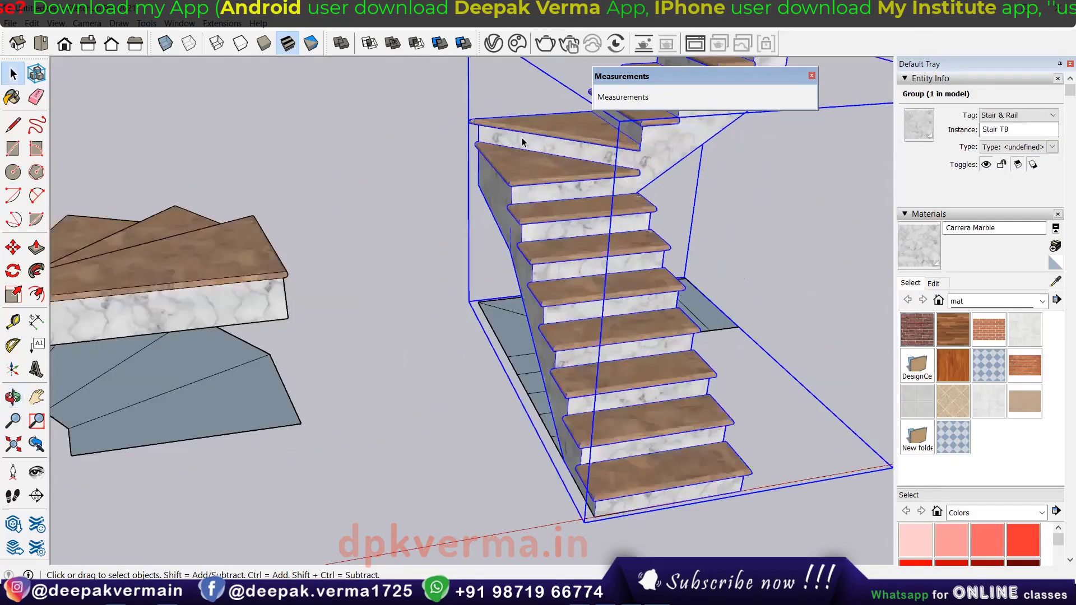
{"action": "key", "text": "Delete"}
Run MajStair with 96" height, 13 steps and Type B, then generate the stair
{"action": "mouse_move", "coordinate": [548, 361]}
{"action": "middle_mouse_down"}
{"action": "mouse_move", "coordinate": [538, 375]}
{"action": "mouse_move", "coordinate": [551, 425]}
{"action": "mouse_move", "coordinate": [527, 451]}
{"action": "mouse_move", "coordinate": [508, 418]}
{"action": "middle_mouse_up"}
{"action": "left_click", "coordinate": [180, 23]}
{"action": "mouse_move", "coordinate": [222, 23]}
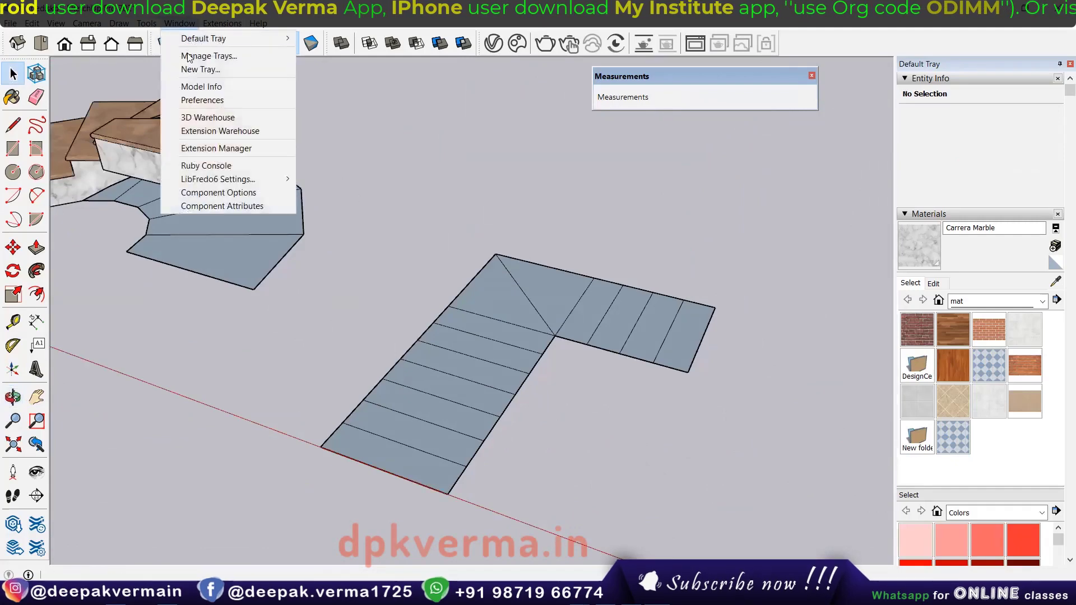
{"action": "left_click", "coordinate": [228, 69]}
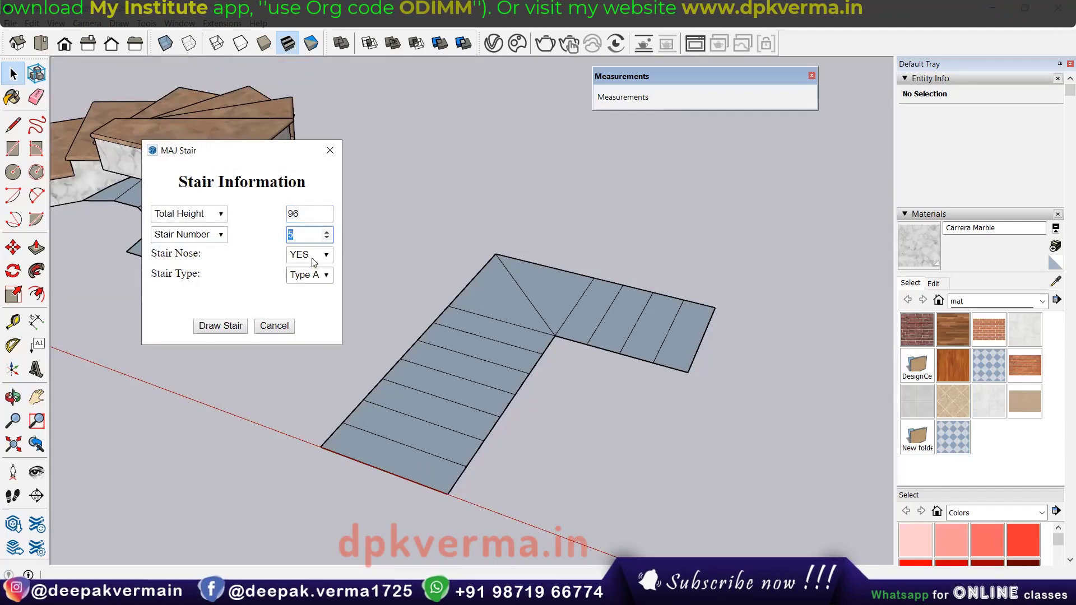
{"action": "type", "text": "13"}
{"action": "left_click", "coordinate": [317, 281]}
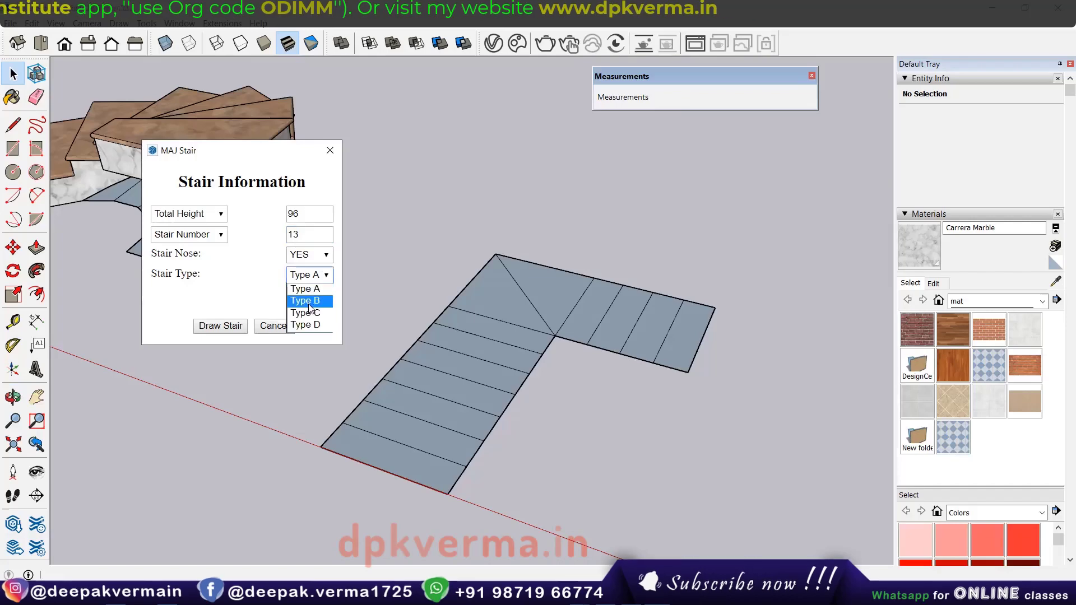
{"action": "left_click", "coordinate": [302, 300]}
{"action": "left_click", "coordinate": [224, 326]}
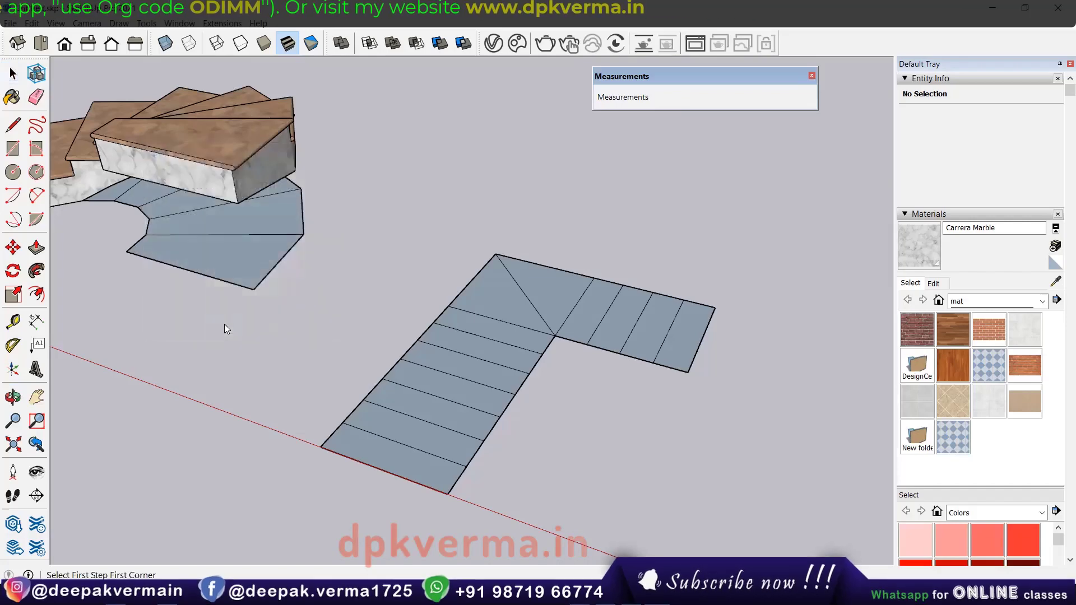
Trace the L-footprint corners from the bottom step through the turn to the short leg's end
{"action": "left_click", "coordinate": [447, 494]}
{"action": "left_click", "coordinate": [320, 447]}
{"action": "scroll", "coordinate": [320, 447], "scroll_direction": "up", "scroll_amount": 1}
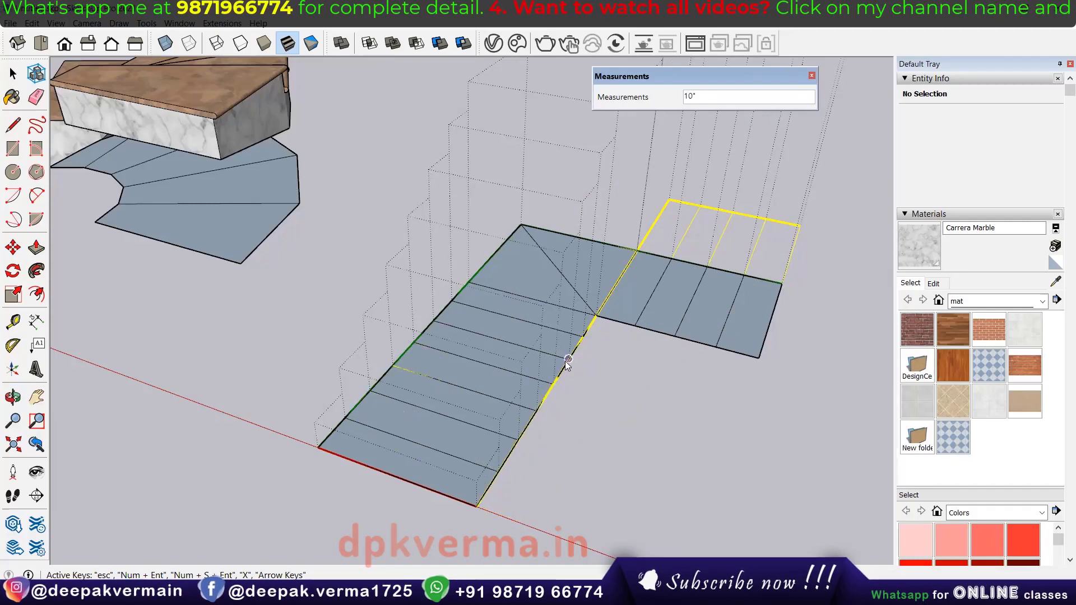
{"action": "scroll", "coordinate": [582, 339], "scroll_direction": "up", "scroll_amount": 1}
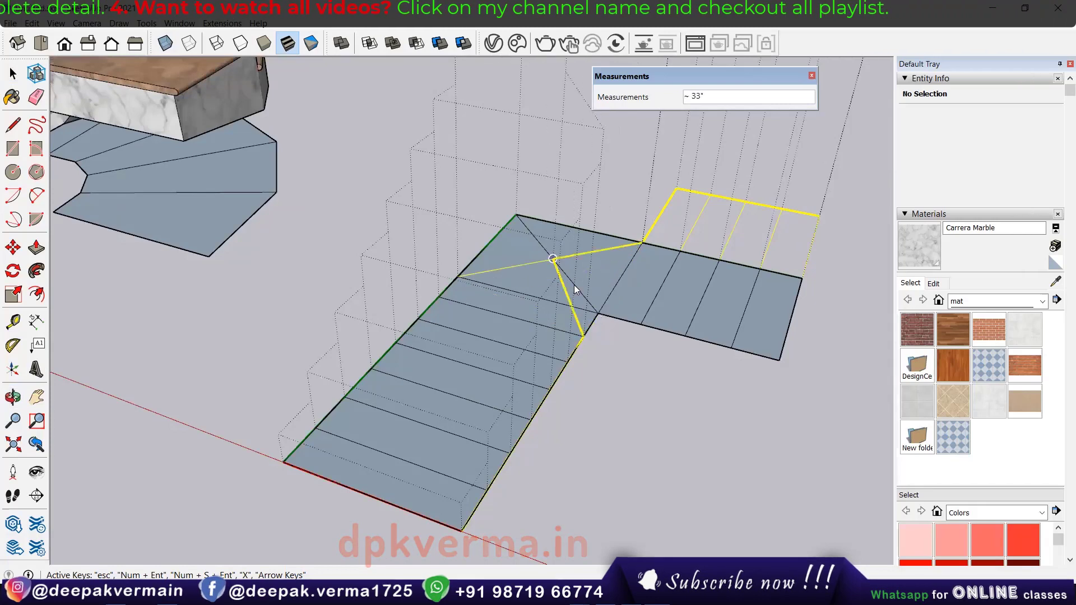
{"action": "left_click", "coordinate": [597, 312]}
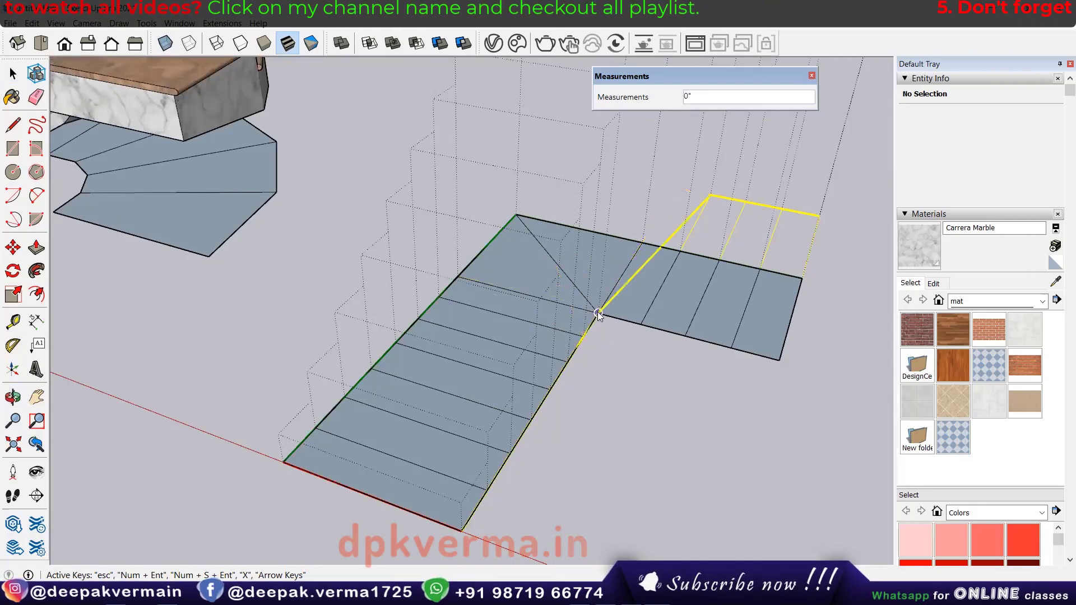
{"action": "left_click", "coordinate": [720, 259]}
{"action": "left_click", "coordinate": [731, 347]}
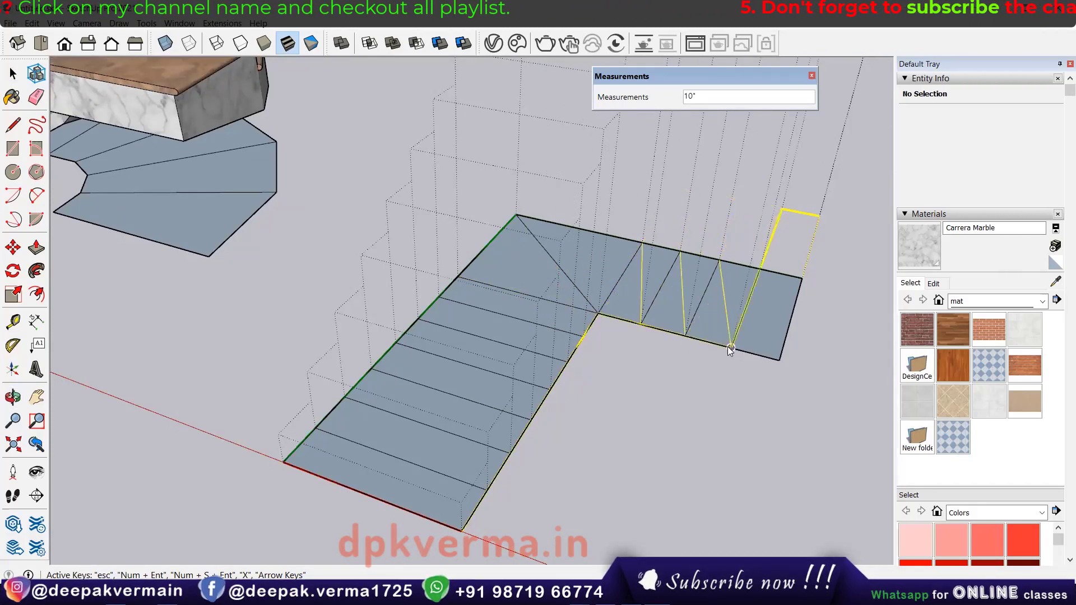
{"action": "left_click", "coordinate": [760, 270]}
{"action": "scroll", "coordinate": [719, 408], "scroll_direction": "down", "scroll_amount": 3}
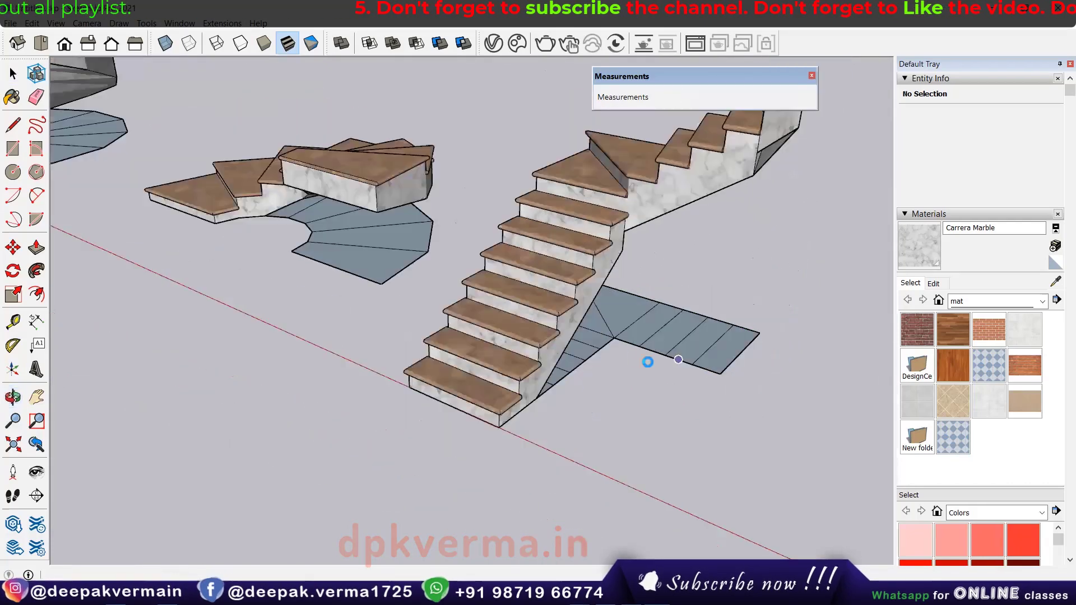
{"action": "mouse_move", "coordinate": [599, 432]}
{"action": "middle_mouse_down"}
{"action": "mouse_move", "coordinate": [760, 430]}
{"action": "mouse_move", "coordinate": [646, 455]}
{"action": "mouse_move", "coordinate": [760, 332]}
{"action": "mouse_move", "coordinate": [611, 415]}
{"action": "mouse_move", "coordinate": [430, 425]}
{"action": "mouse_move", "coordinate": [732, 377]}
{"action": "mouse_move", "coordinate": [484, 433]}
{"action": "mouse_move", "coordinate": [576, 392]}
{"action": "mouse_move", "coordinate": [515, 404]}
{"action": "mouse_move", "coordinate": [468, 394]}
{"action": "mouse_move", "coordinate": [556, 418]}
{"action": "mouse_move", "coordinate": [468, 392]}
{"action": "middle_mouse_up"}
{"action": "scroll", "coordinate": [432, 336], "scroll_direction": "up", "scroll_amount": 2}
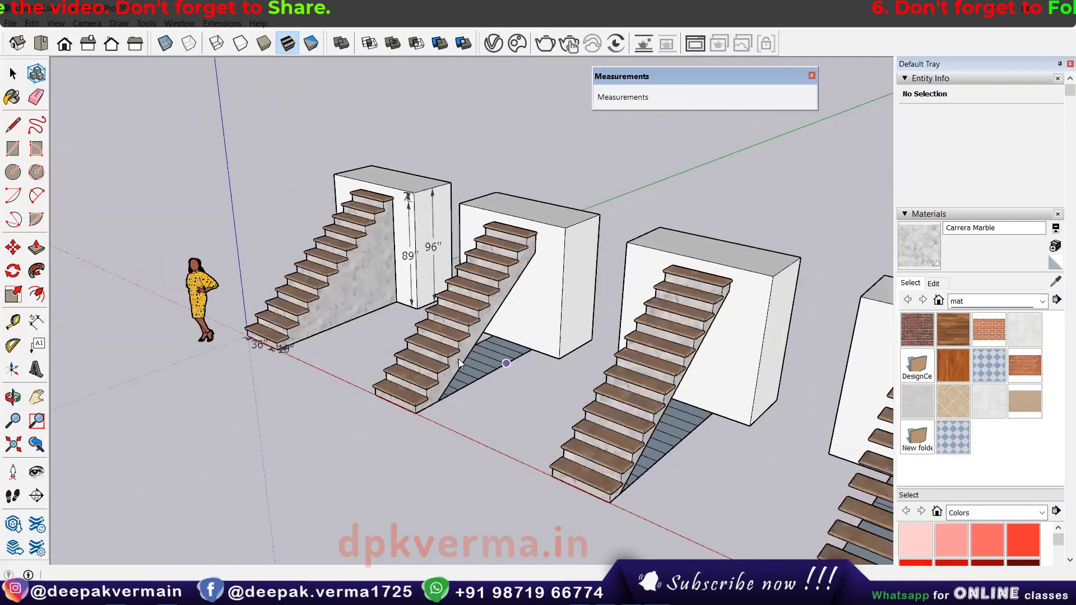
{"action": "scroll", "coordinate": [448, 370], "scroll_direction": "up", "scroll_amount": 2}
{"action": "middle_click_drag", "start_coordinate": [444, 380], "coordinate": [443, 384]}
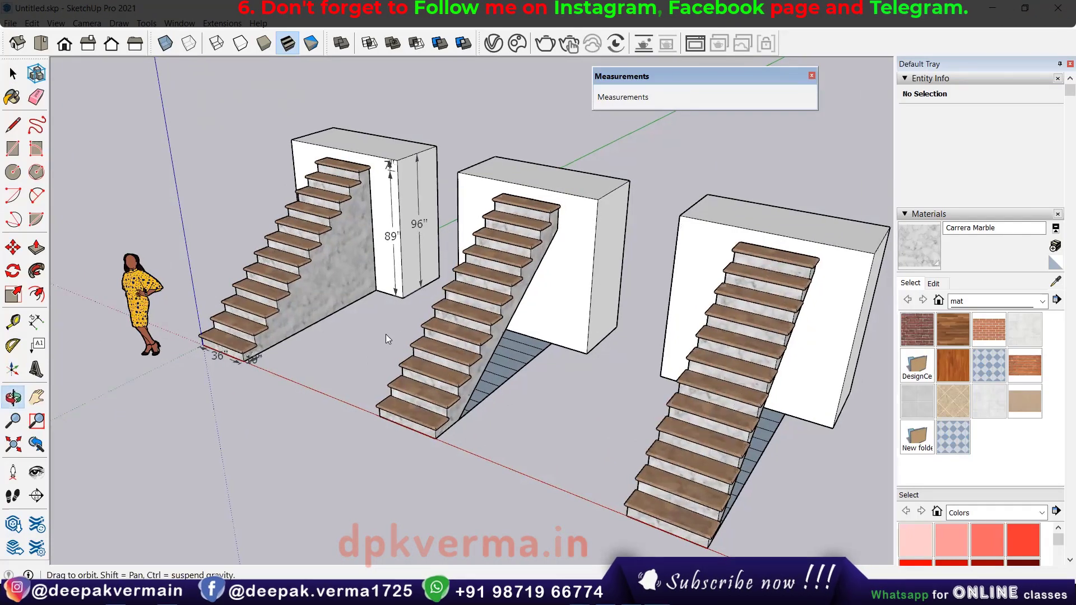
{"action": "middle_click_drag", "start_coordinate": [385, 334], "coordinate": [368, 340]}
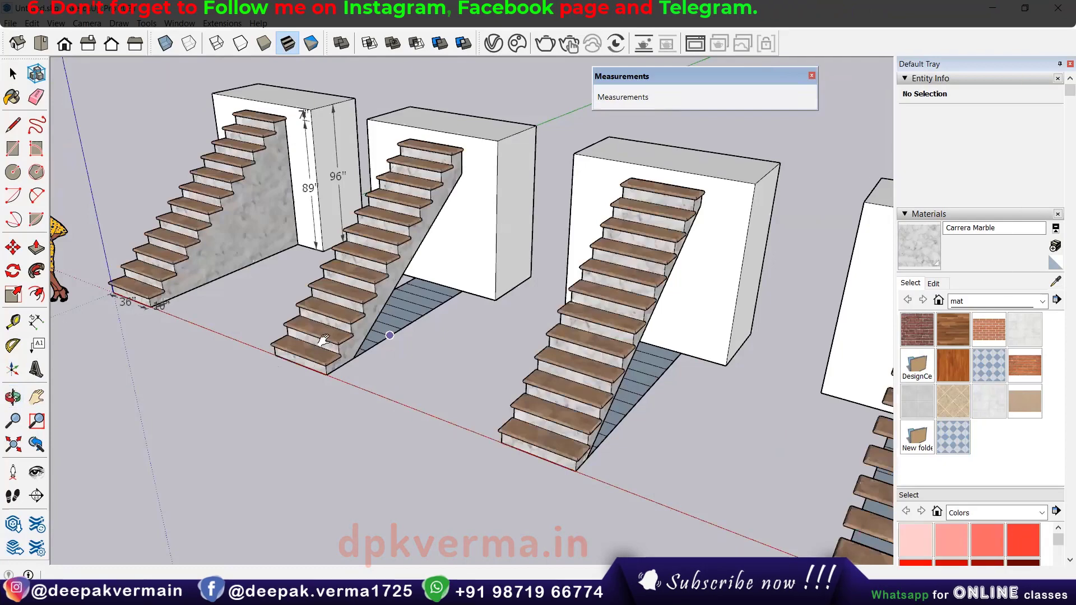
{"action": "scroll", "coordinate": [351, 339], "scroll_direction": "down", "scroll_amount": 3}
{"action": "scroll", "coordinate": [388, 385], "scroll_direction": "up", "scroll_amount": 2}
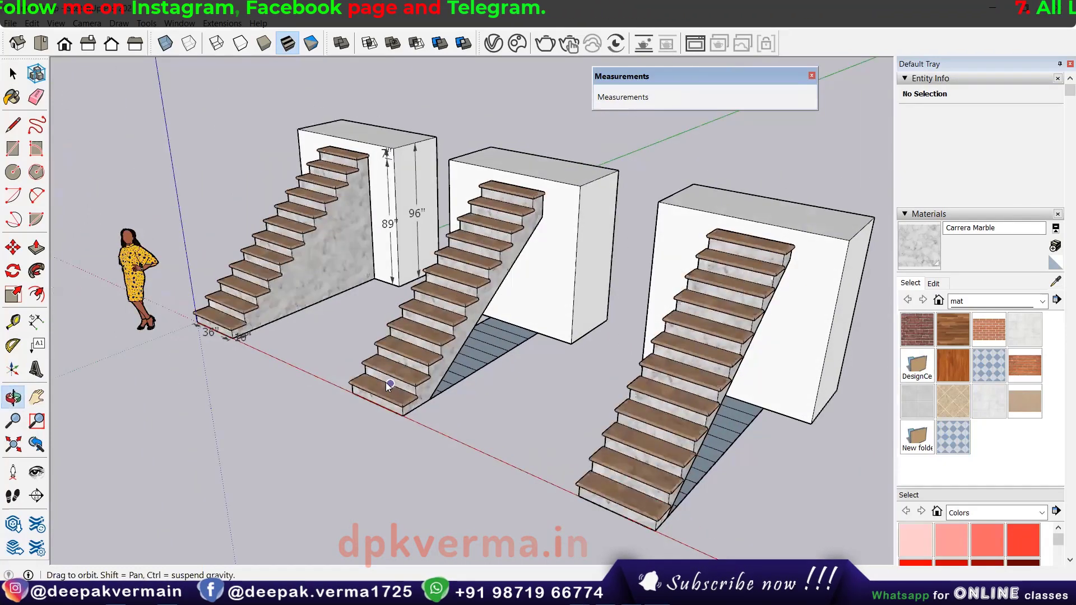